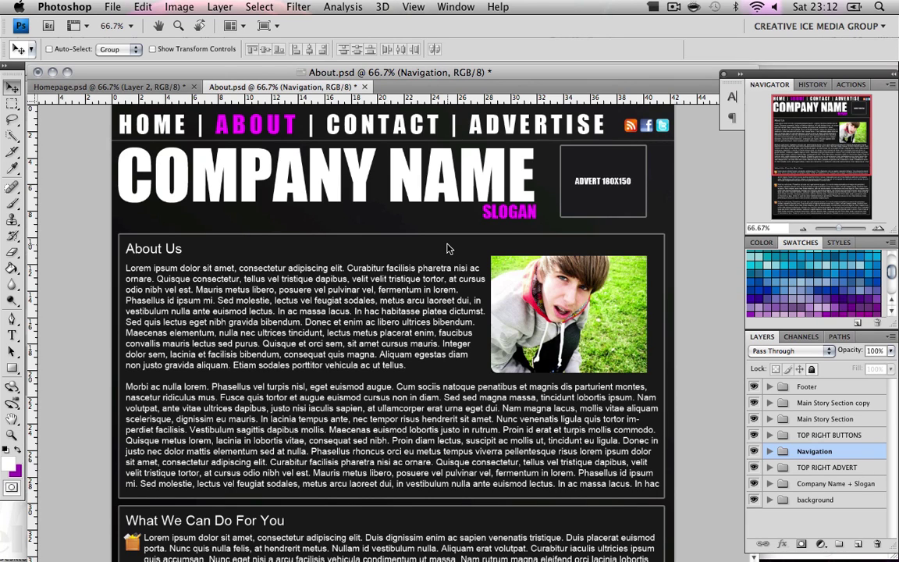
Compare the Homepage and About page reference designs
{"action": "left_click_drag", "start_coordinate": [822, 159], "coordinate": [821, 164]}
{"action": "left_click", "coordinate": [113, 86]}
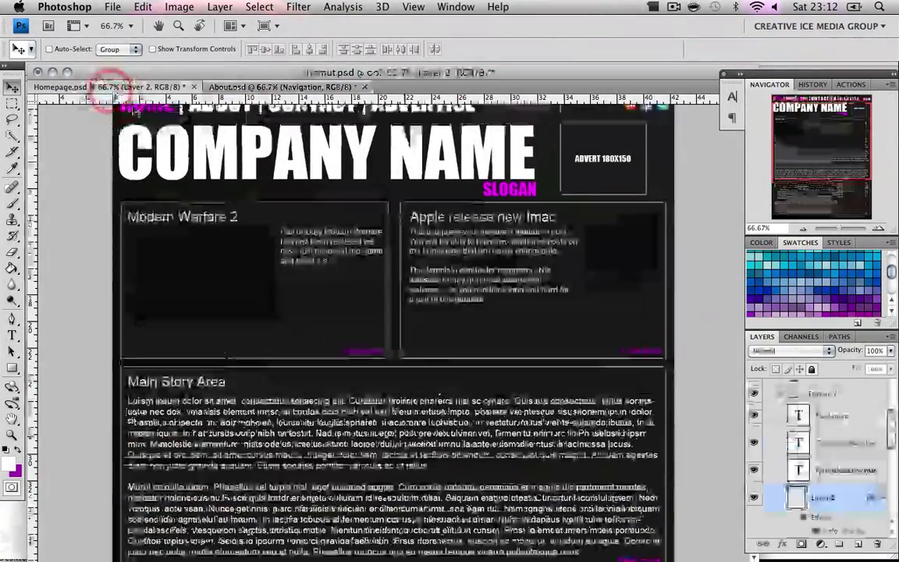
{"action": "scroll", "coordinate": [135, 109], "scroll_direction": "up", "scroll_amount": 1}
{"action": "scroll", "coordinate": [282, 179], "scroll_direction": "down", "scroll_amount": 5}
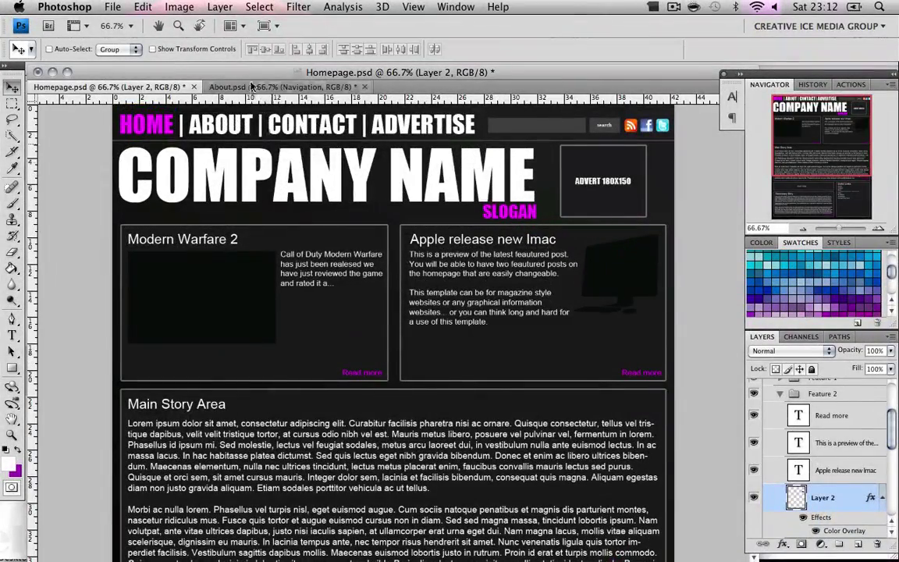
{"action": "left_click", "coordinate": [243, 86]}
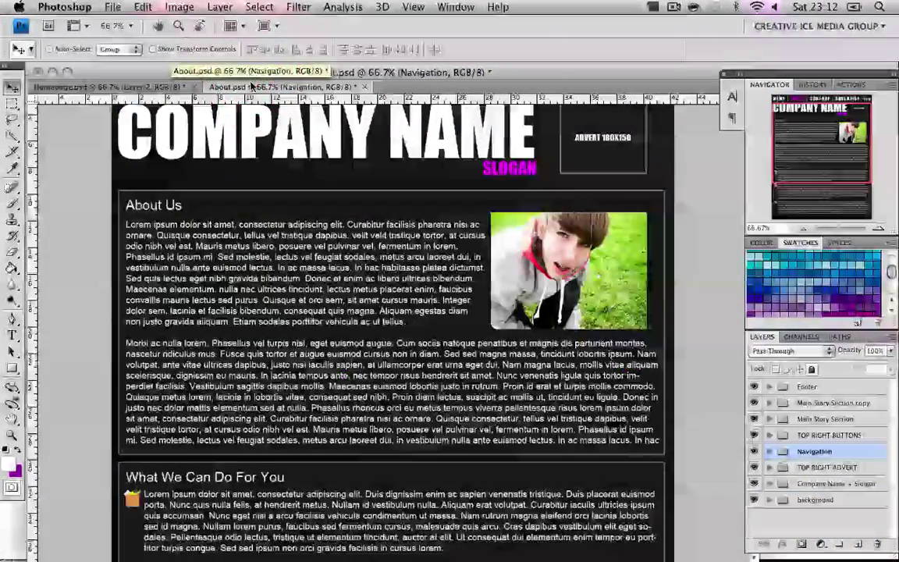
{"action": "scroll", "coordinate": [297, 208], "scroll_direction": "up", "scroll_amount": 2}
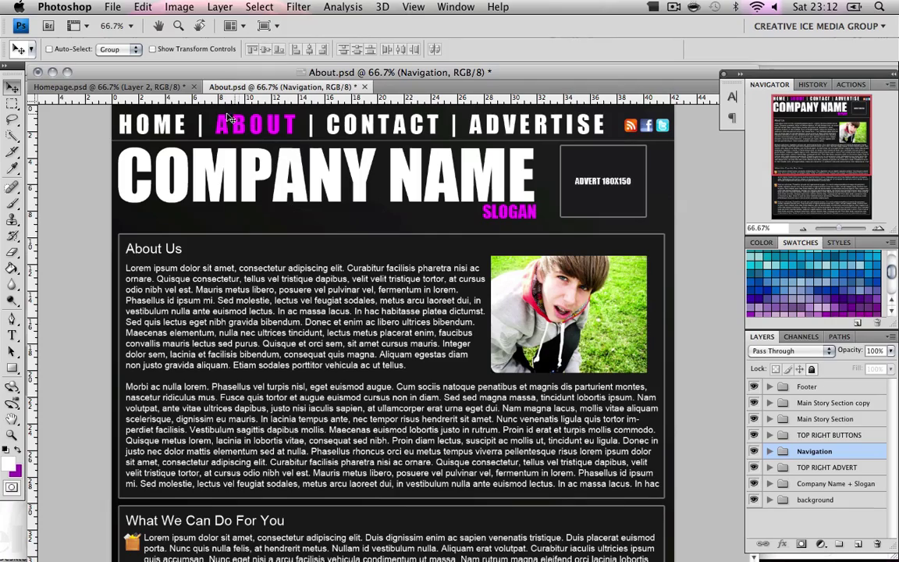
{"action": "left_click", "coordinate": [110, 86]}
{"action": "left_click", "coordinate": [286, 87]}
Make a new 1200 x 1500 px document and restore default black/white colours
{"action": "left_click", "coordinate": [112, 6]}
{"action": "left_click", "coordinate": [125, 23]}
{"action": "double_click", "coordinate": [395, 217]}
{"action": "type", "text": "1200"}
{"action": "key", "text": "Tab"}
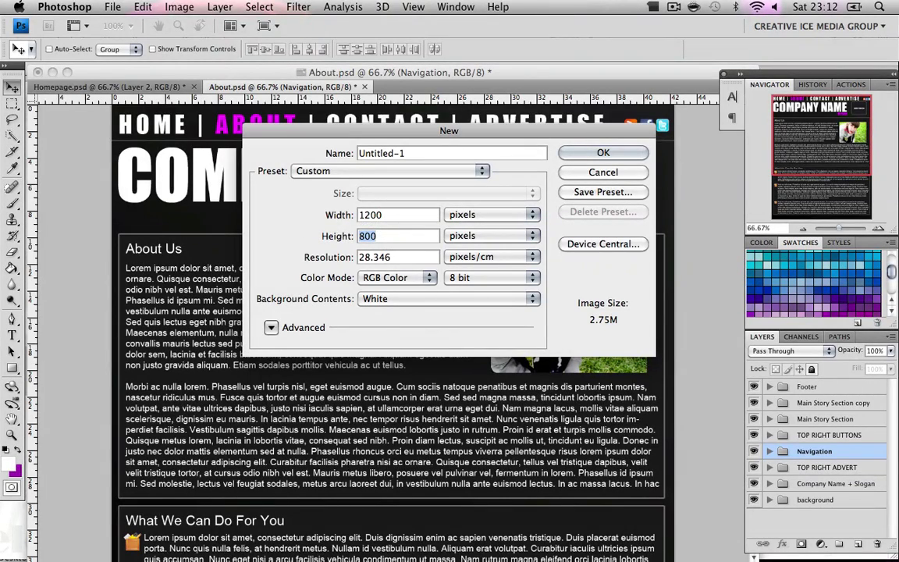
{"action": "type", "text": "1500"}
{"action": "key", "text": "Return"}
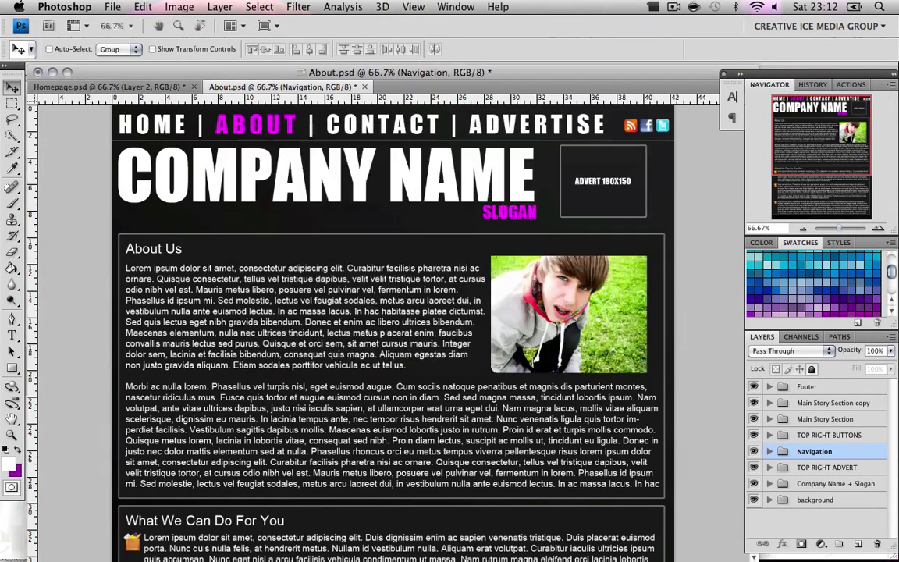
{"action": "key", "text": "d"}
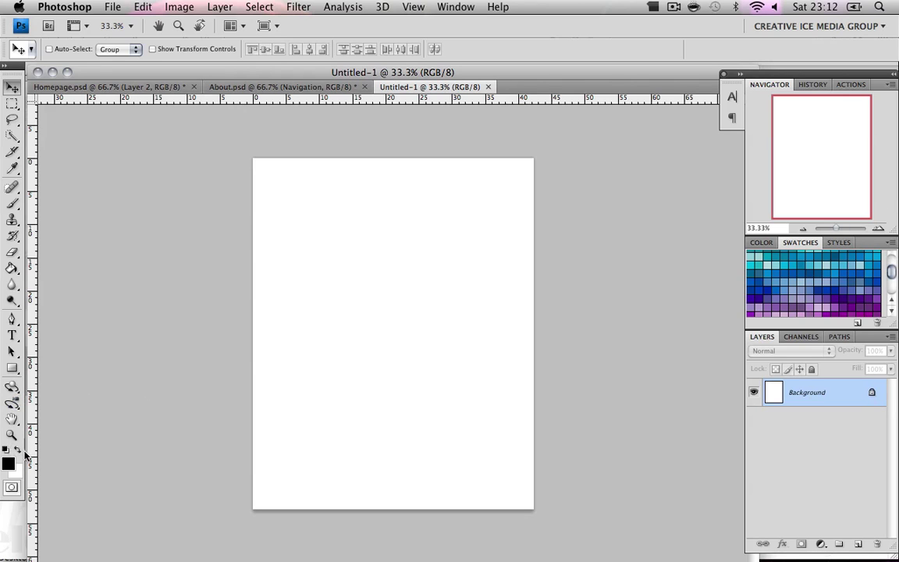
Set the foreground colour to near-black #1e1e1e
{"action": "left_click", "coordinate": [21, 455]}
{"action": "left_click", "coordinate": [9, 464]}
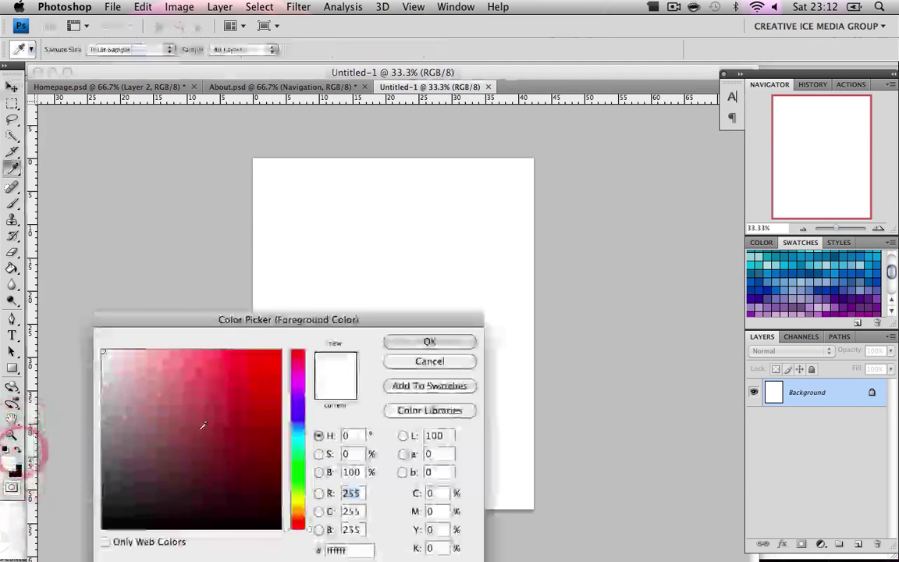
{"action": "left_click", "coordinate": [103, 509]}
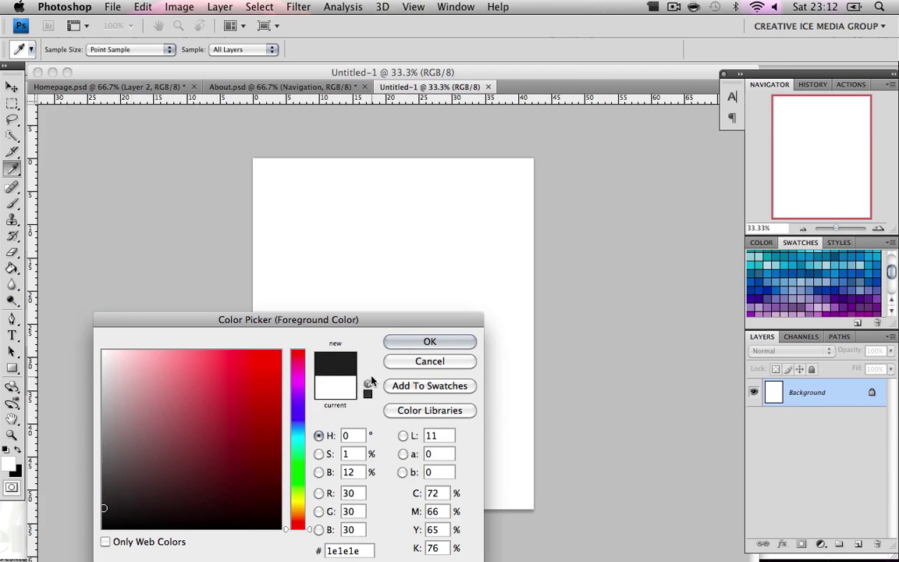
{"action": "left_click", "coordinate": [392, 344]}
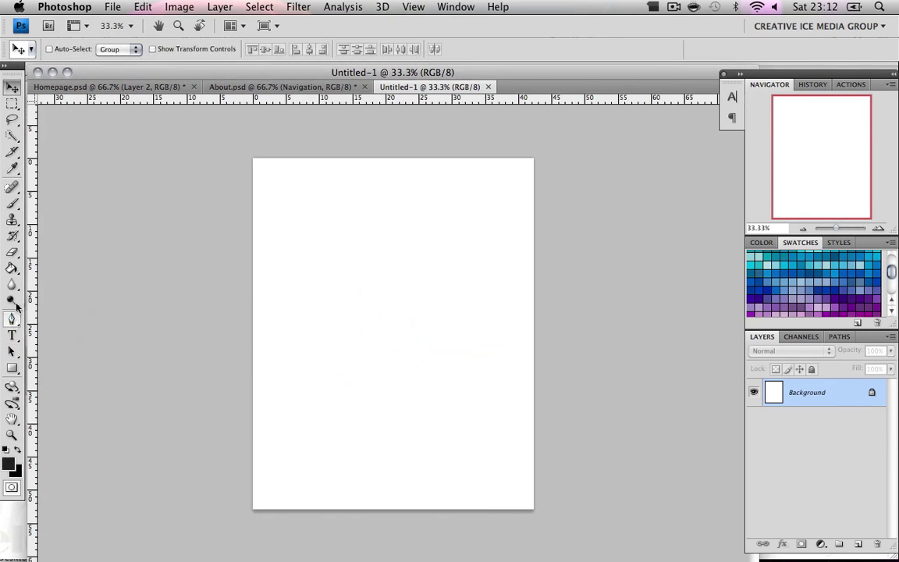
Fill the canvas with a top-right to bottom-left gradient and inspect it at 100%
{"action": "left_click", "coordinate": [12, 268]}
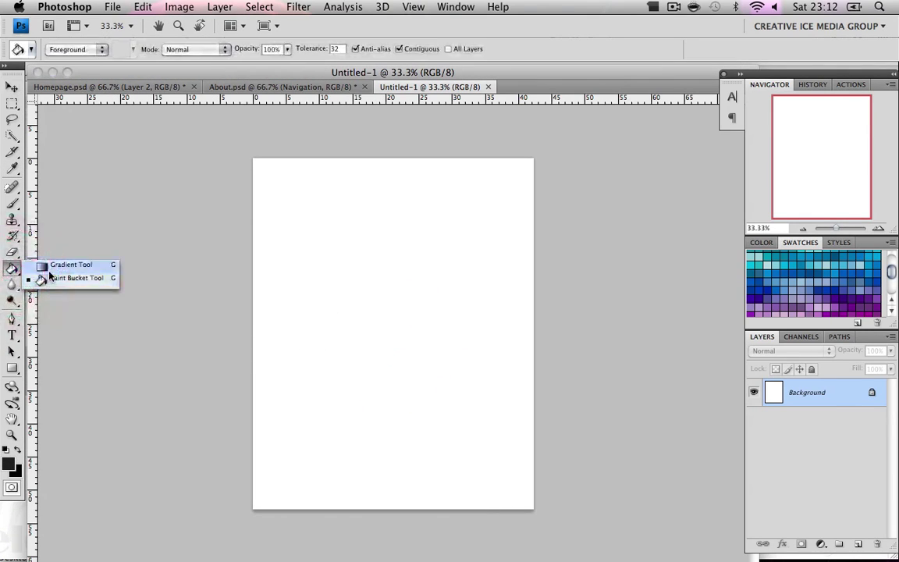
{"action": "left_click", "coordinate": [39, 260]}
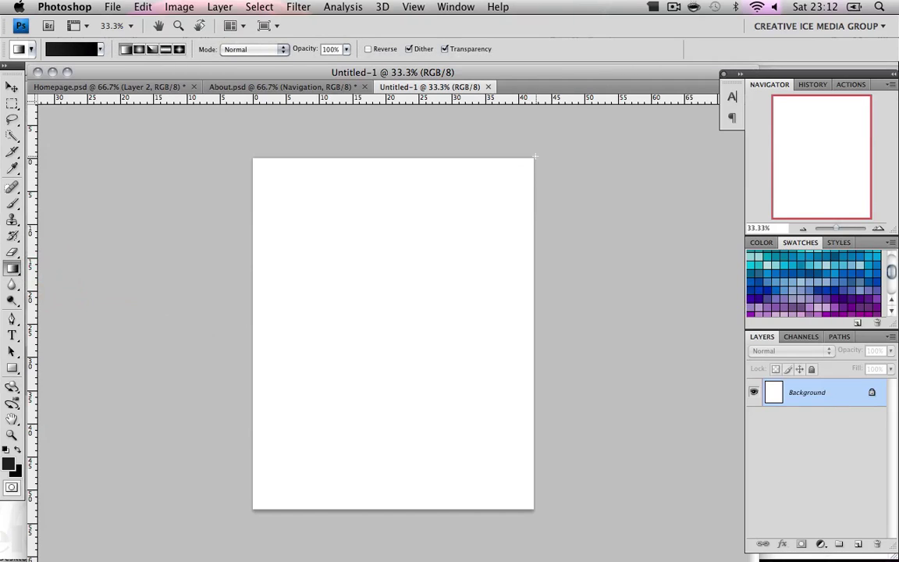
{"action": "left_click_drag", "start_coordinate": [532, 159], "coordinate": [255, 507]}
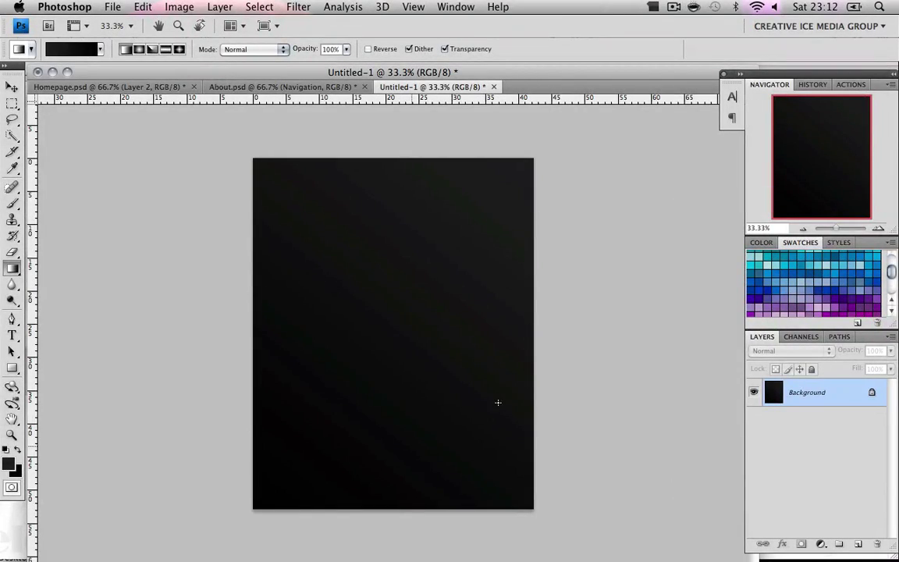
{"action": "left_click", "coordinate": [878, 228]}
{"action": "left_click", "coordinate": [878, 228]}
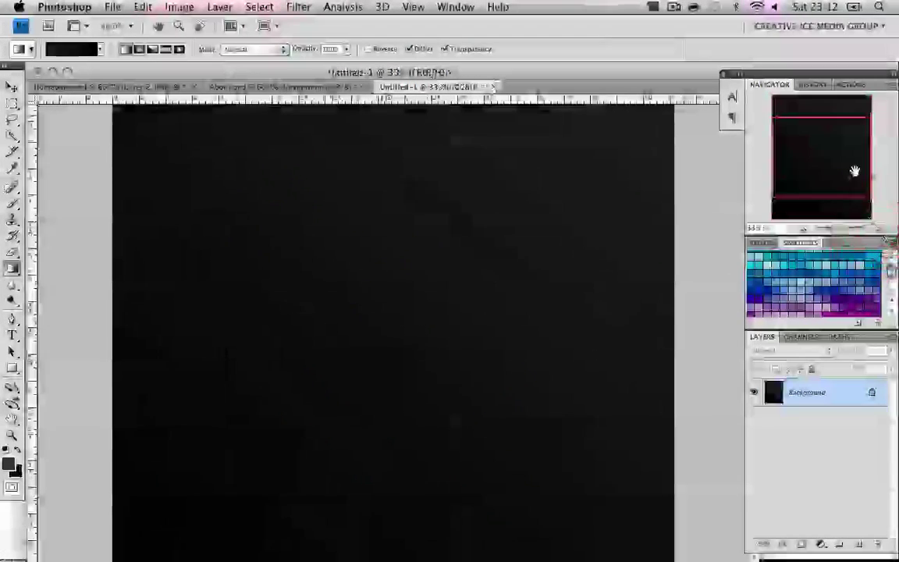
{"action": "left_click", "coordinate": [877, 228]}
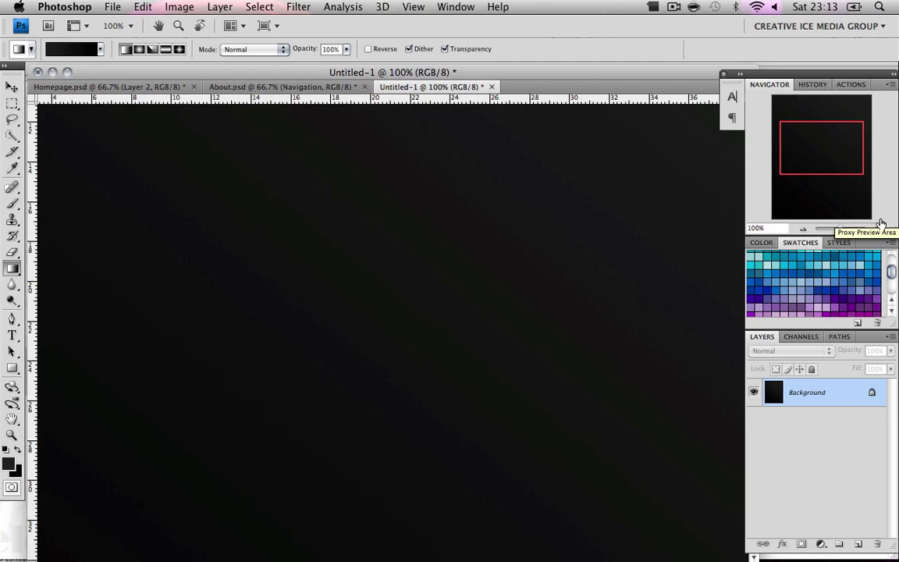
{"action": "left_click_drag", "start_coordinate": [826, 146], "coordinate": [806, 111]}
Set the foreground colour to dark grey #2f2e2e
{"action": "left_click", "coordinate": [803, 228]}
{"action": "left_click", "coordinate": [803, 228]}
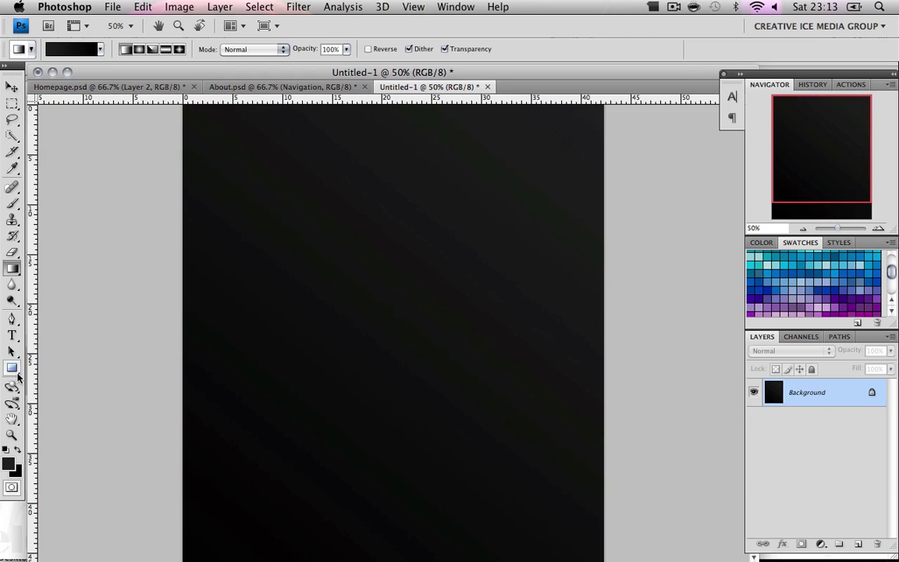
{"action": "left_click", "coordinate": [9, 465]}
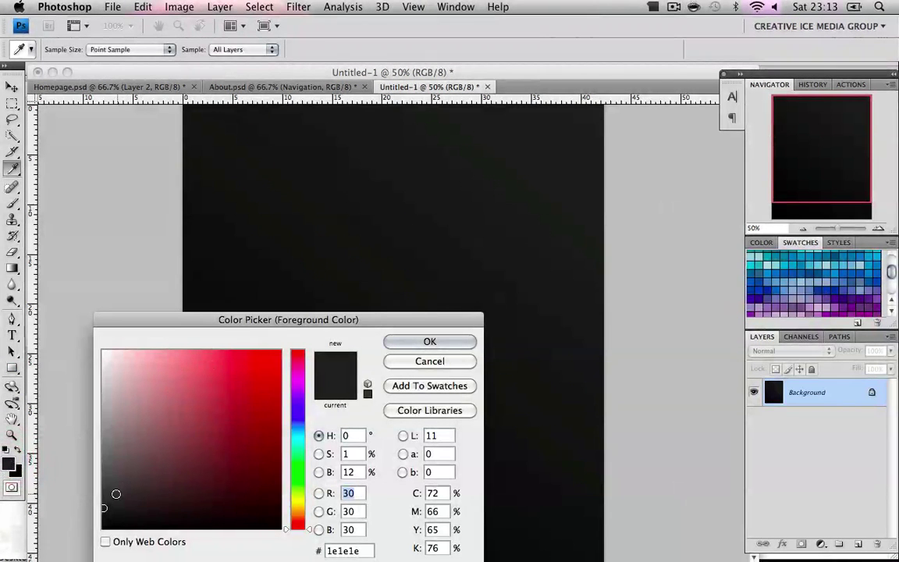
{"action": "left_click", "coordinate": [104, 496]}
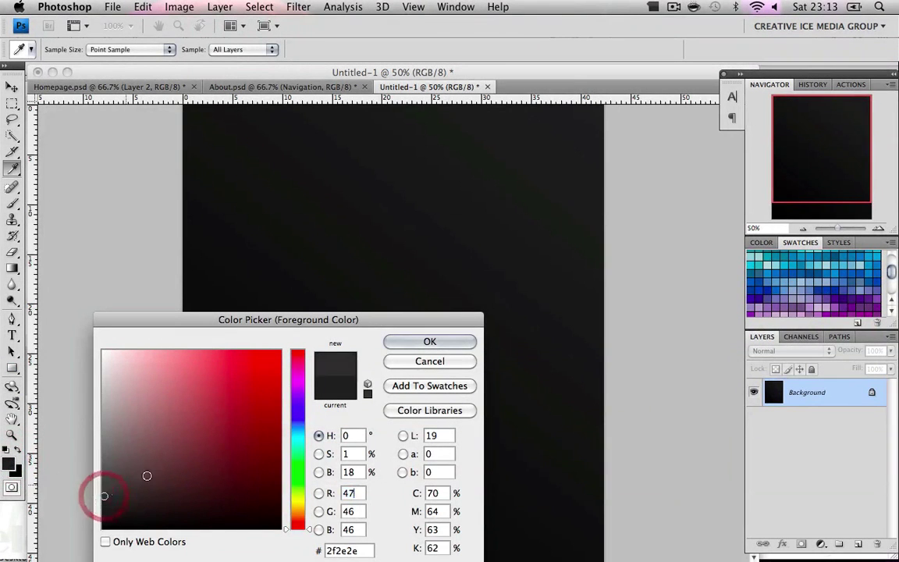
{"action": "left_click", "coordinate": [386, 341]}
Draw a thin full-width bar, hide its Stroke effect, and move it near the top
{"action": "left_click", "coordinate": [11, 368]}
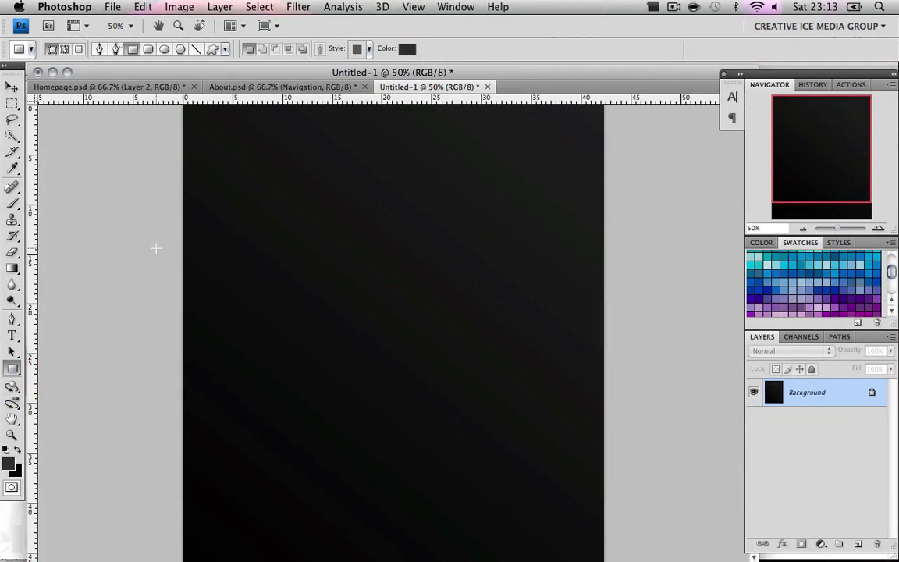
{"action": "left_click_drag", "start_coordinate": [169, 245], "coordinate": [608, 247]}
{"action": "left_click", "coordinate": [12, 86]}
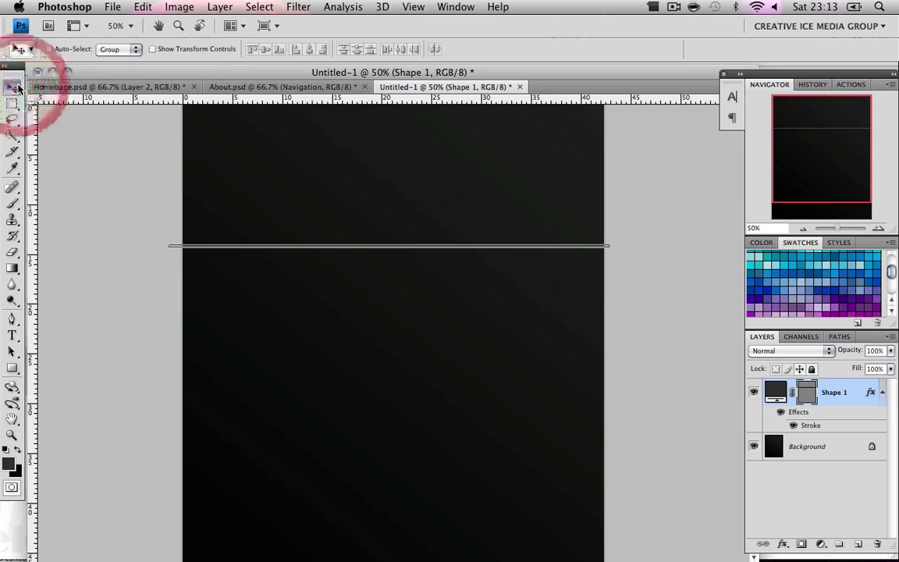
{"action": "left_click", "coordinate": [839, 445]}
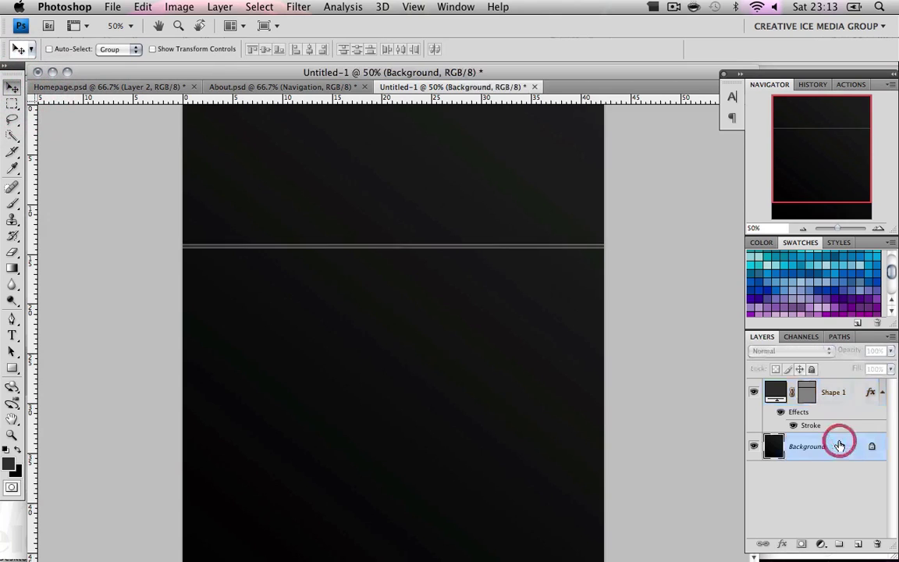
{"action": "left_click", "coordinate": [827, 392]}
{"action": "left_click", "coordinate": [793, 425]}
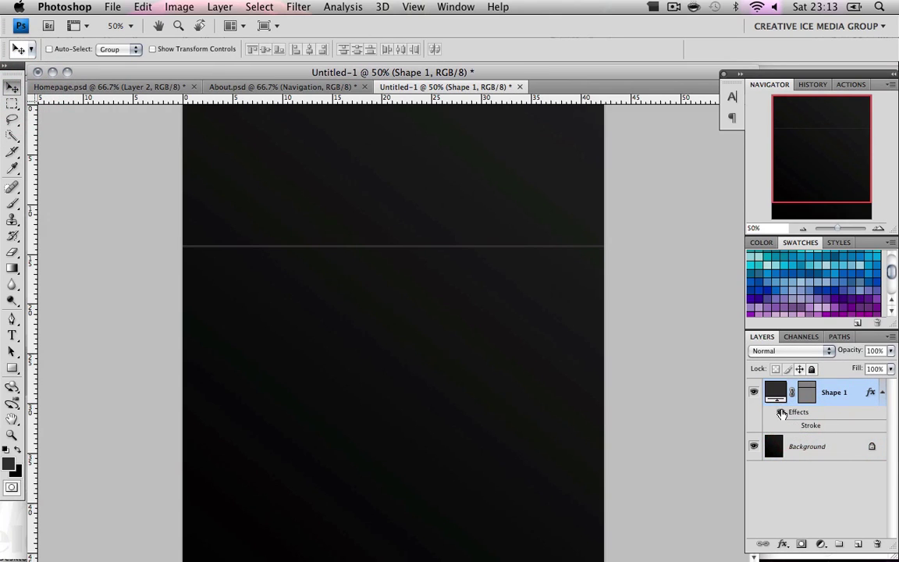
{"action": "left_click", "coordinate": [769, 394]}
{"action": "left_click_drag", "start_coordinate": [526, 255], "coordinate": [540, 149]}
Set the foreground colour to white
{"action": "left_click", "coordinate": [9, 464]}
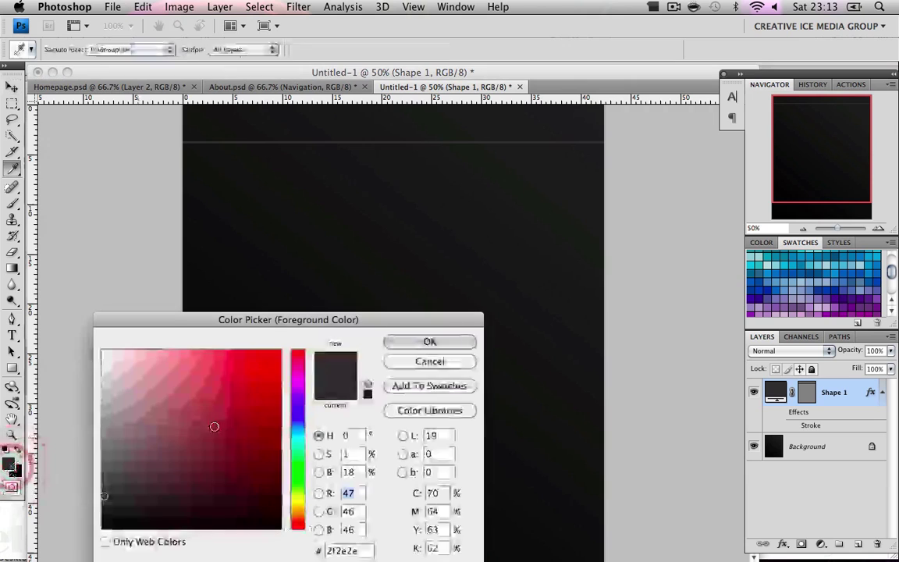
{"action": "left_click_drag", "start_coordinate": [117, 367], "coordinate": [54, 304]}
{"action": "left_click", "coordinate": [387, 343]}
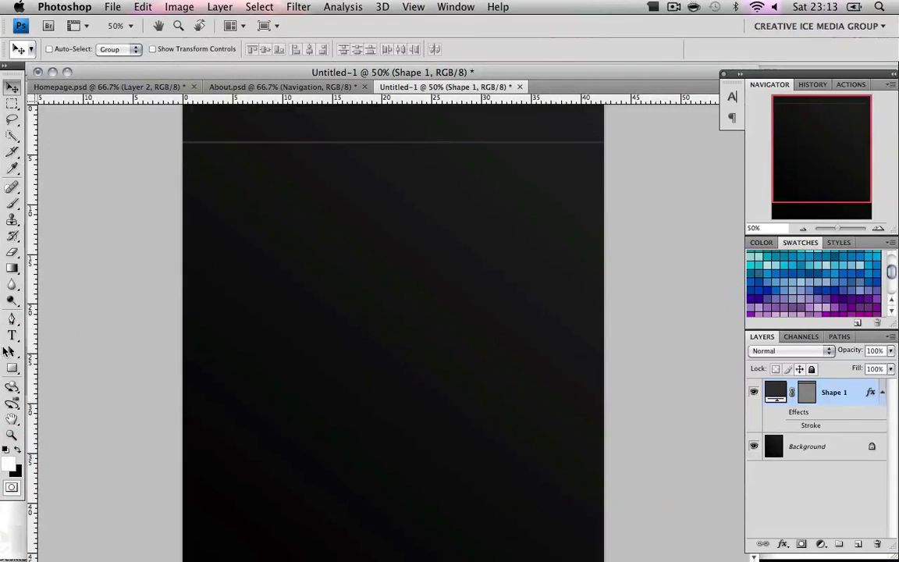
Add the text COMPANY NAME on a new text layer
{"action": "left_click", "coordinate": [12, 334]}
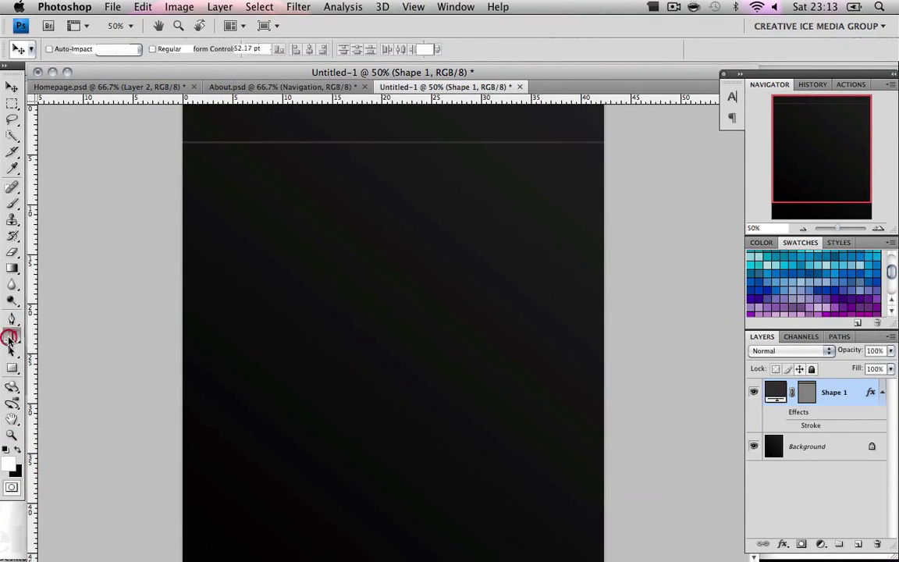
{"action": "left_click", "coordinate": [263, 270]}
{"action": "type", "text": "C"}
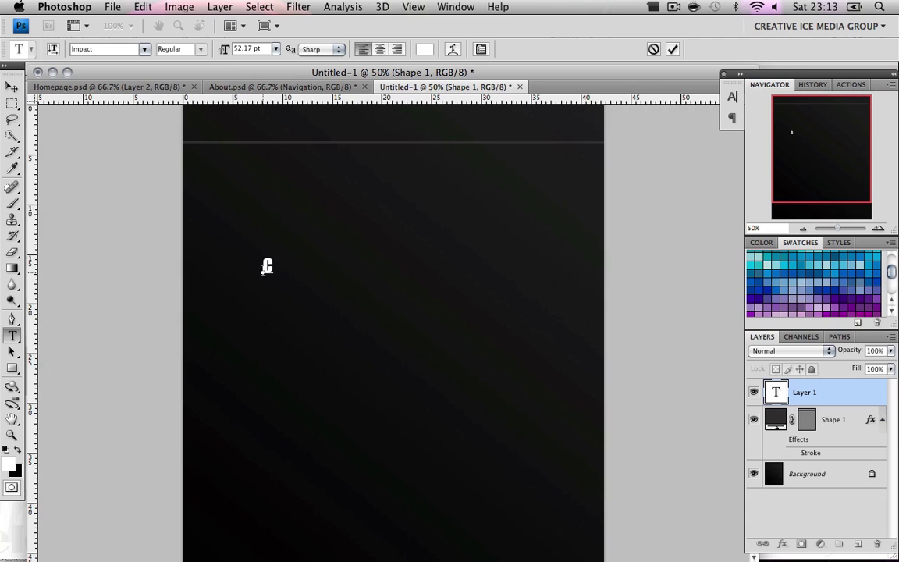
{"action": "type", "text": "OMPANY NAME"}
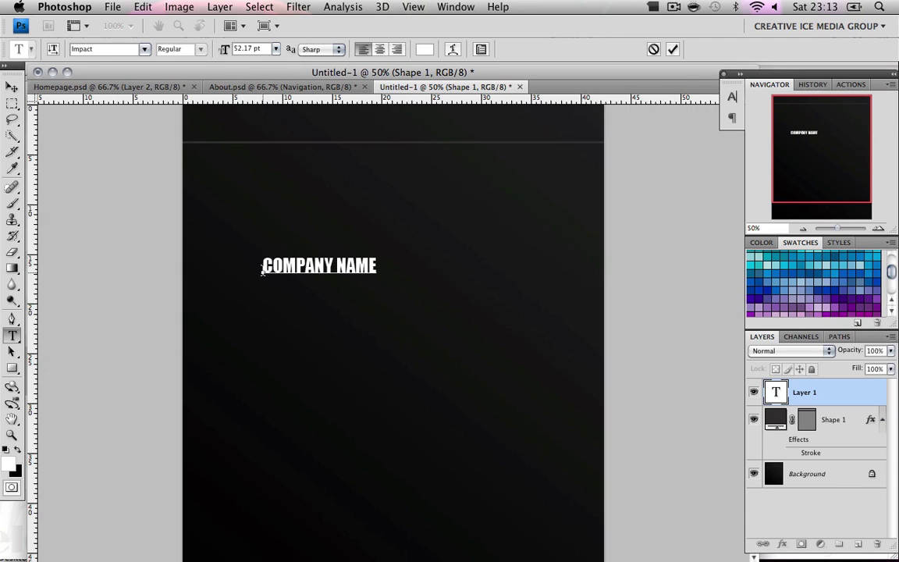
{"action": "left_click", "coordinate": [12, 87]}
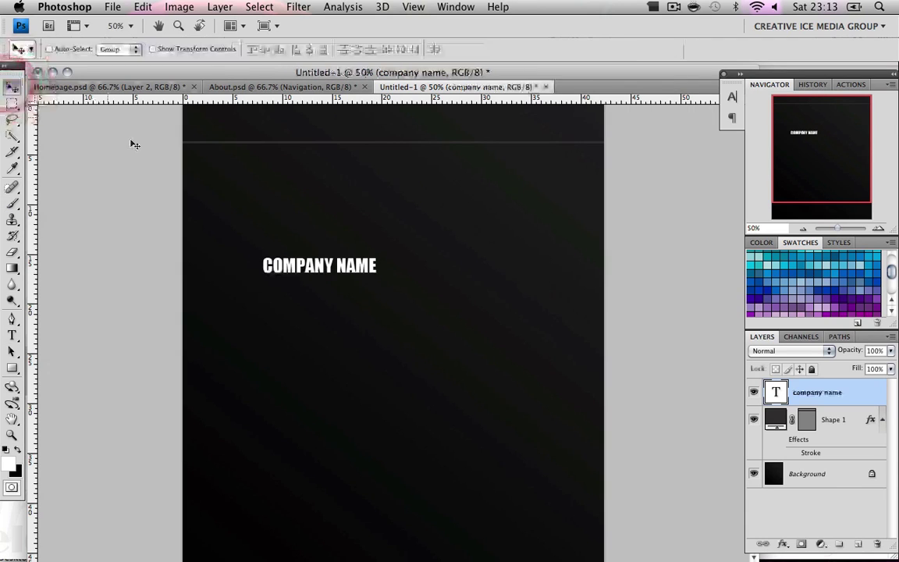
Resize COMPANY NAME to 161.17 pt and position it at the top-left
{"action": "left_click", "coordinate": [732, 97]}
{"action": "left_click_drag", "start_coordinate": [583, 127], "coordinate": [617, 128]}
{"action": "left_click_drag", "start_coordinate": [492, 241], "coordinate": [425, 154]}
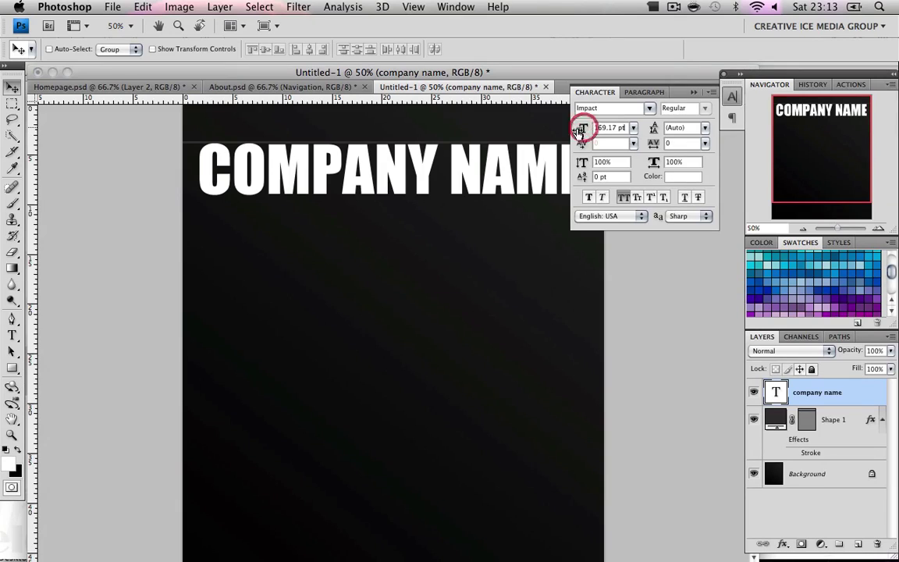
{"action": "left_click_drag", "start_coordinate": [580, 127], "coordinate": [580, 125]}
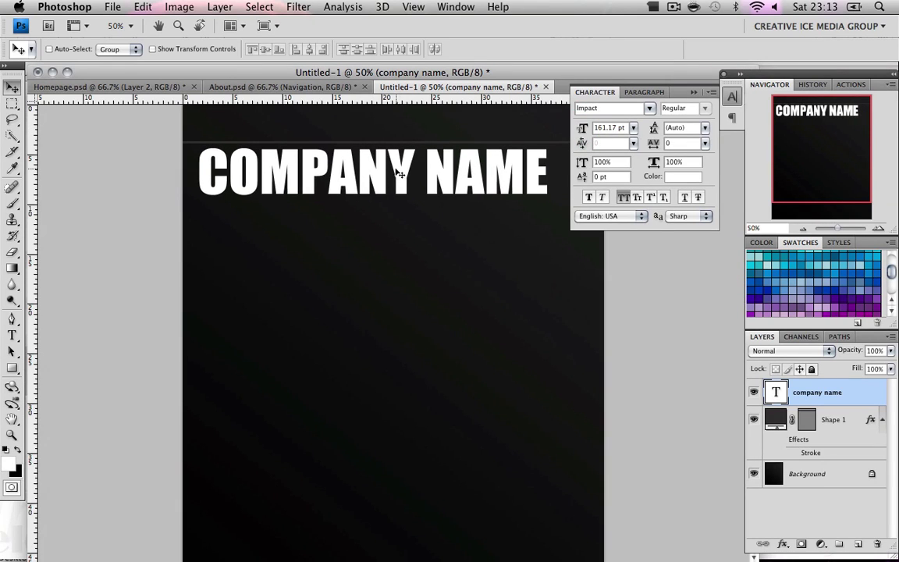
{"action": "mouse_move", "coordinate": [401, 161]}
{"action": "left_mouse_down"}
{"action": "mouse_move", "coordinate": [388, 174]}
{"action": "mouse_move", "coordinate": [379, 136]}
{"action": "mouse_move", "coordinate": [381, 170]}
{"action": "mouse_move", "coordinate": [400, 163]}
{"action": "mouse_move", "coordinate": [393, 146]}
{"action": "mouse_move", "coordinate": [401, 164]}
{"action": "left_mouse_up"}
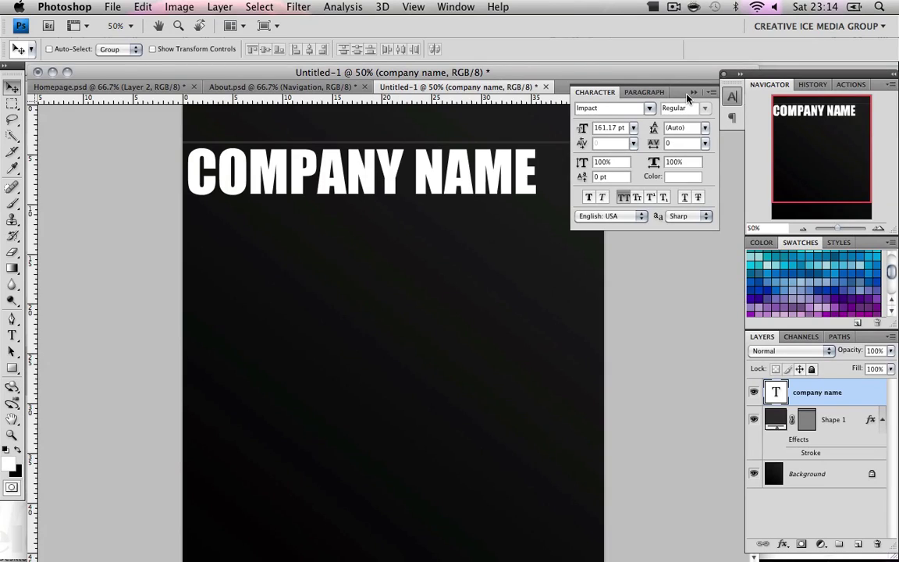
Add the text SLOGAN on a new text layer
{"action": "left_click", "coordinate": [15, 337]}
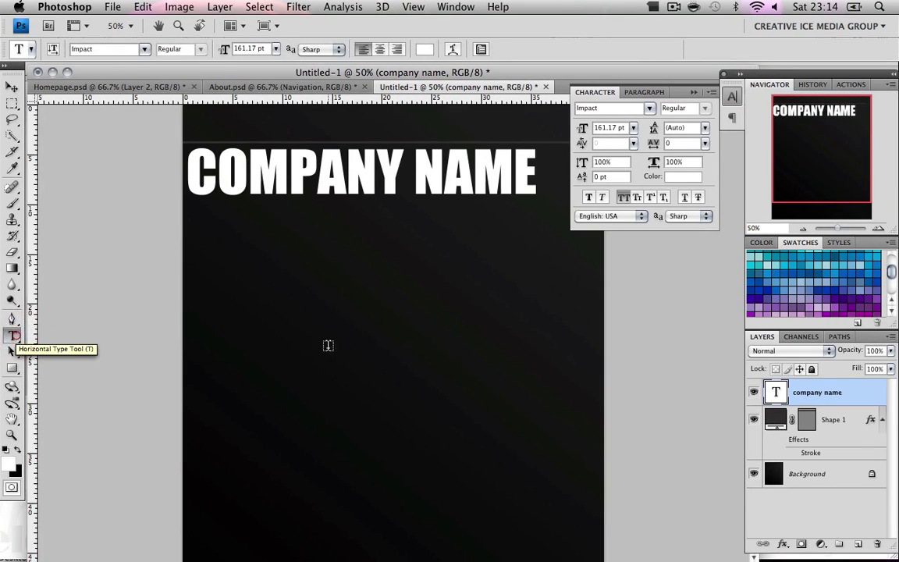
{"action": "left_click", "coordinate": [327, 345]}
{"action": "type", "text": "SLOGAN"}
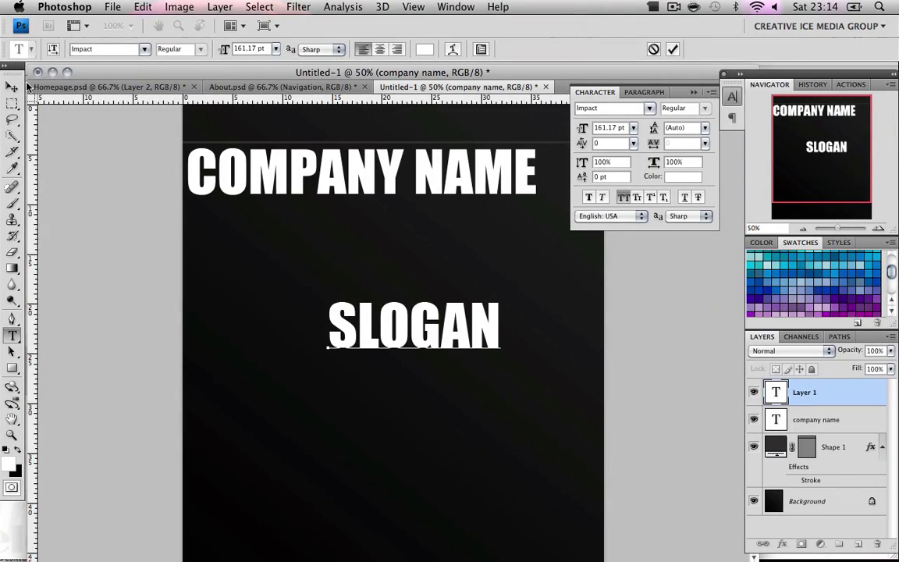
{"action": "left_click", "coordinate": [14, 79]}
{"action": "left_click", "coordinate": [335, 87]}
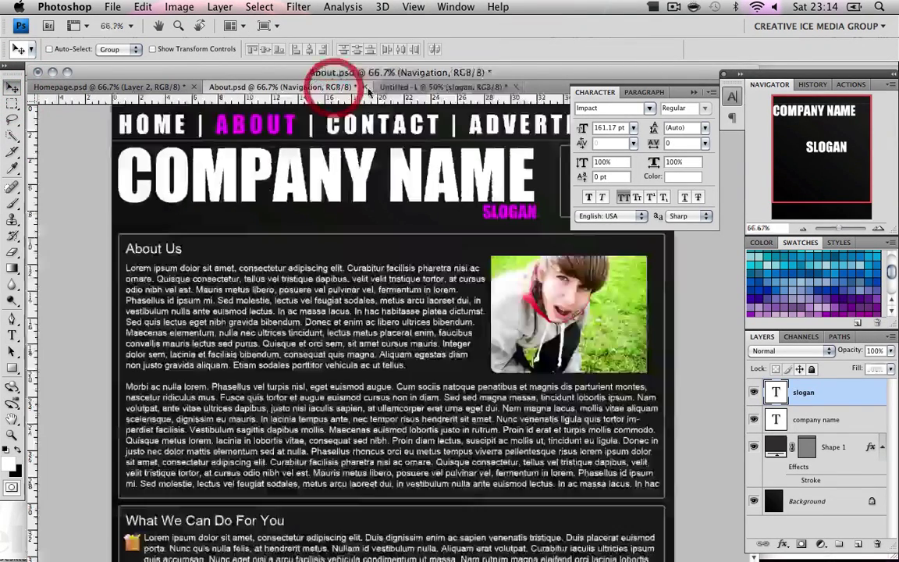
{"action": "left_click", "coordinate": [433, 87]}
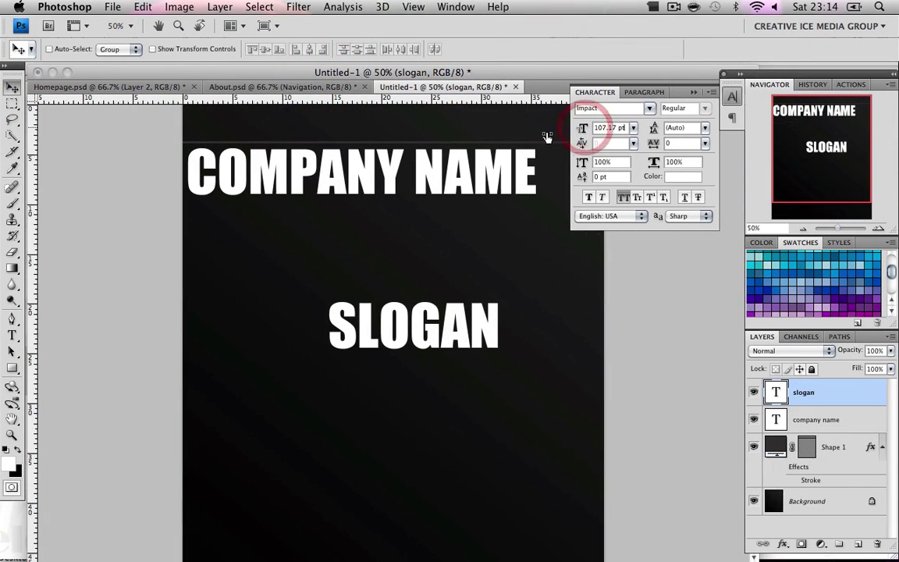
Shrink SLOGAN to 69.17 pt, place it under COMPANY NAME, and colour it #0096ff
{"action": "left_click_drag", "start_coordinate": [547, 137], "coordinate": [527, 139]}
{"action": "left_click_drag", "start_coordinate": [369, 332], "coordinate": [507, 210]}
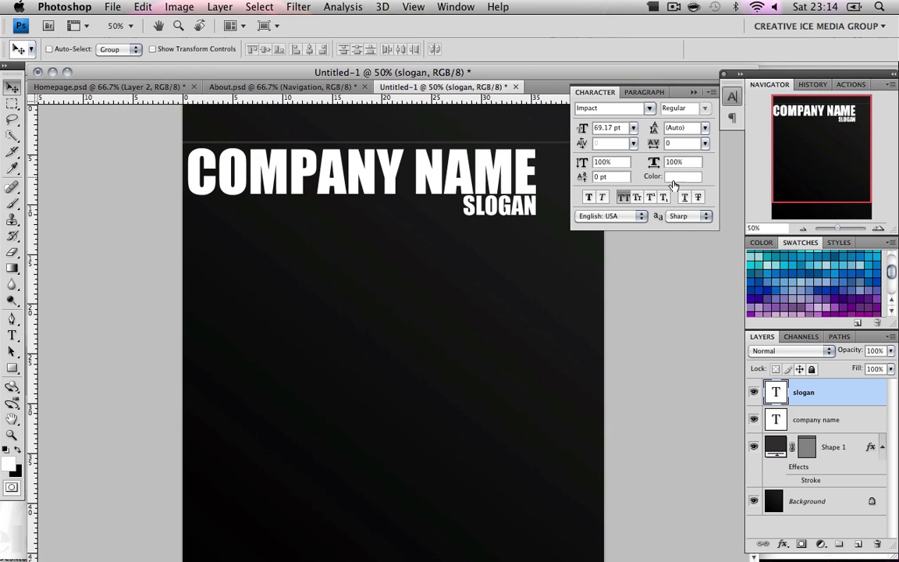
{"action": "left_click", "coordinate": [672, 182]}
{"action": "left_click", "coordinate": [297, 424]}
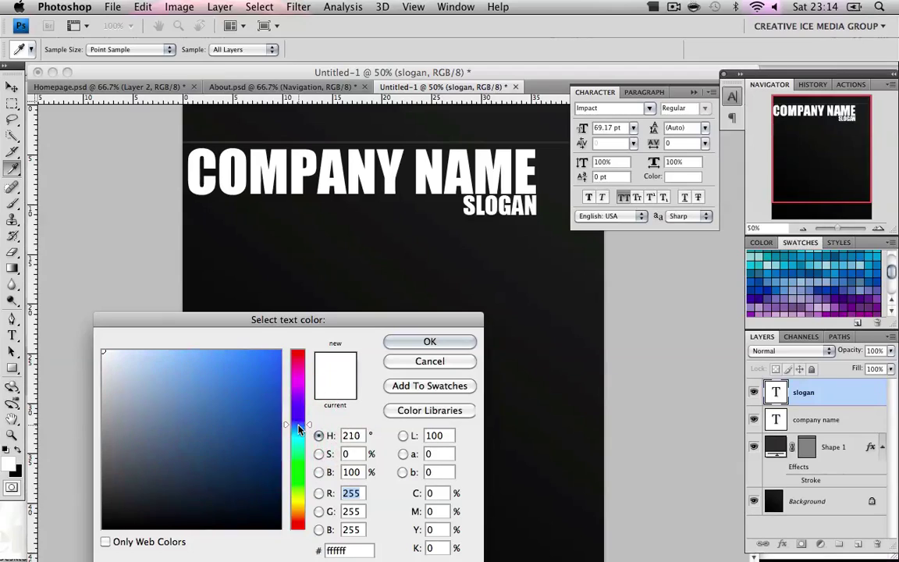
{"action": "left_click_drag", "start_coordinate": [226, 382], "coordinate": [395, 305]}
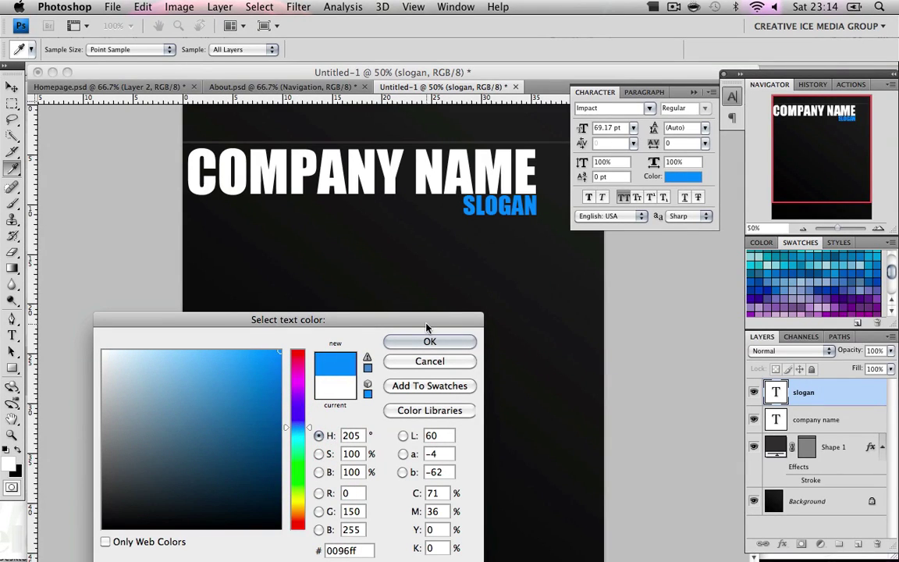
{"action": "left_click", "coordinate": [441, 347]}
{"action": "left_click", "coordinate": [280, 86]}
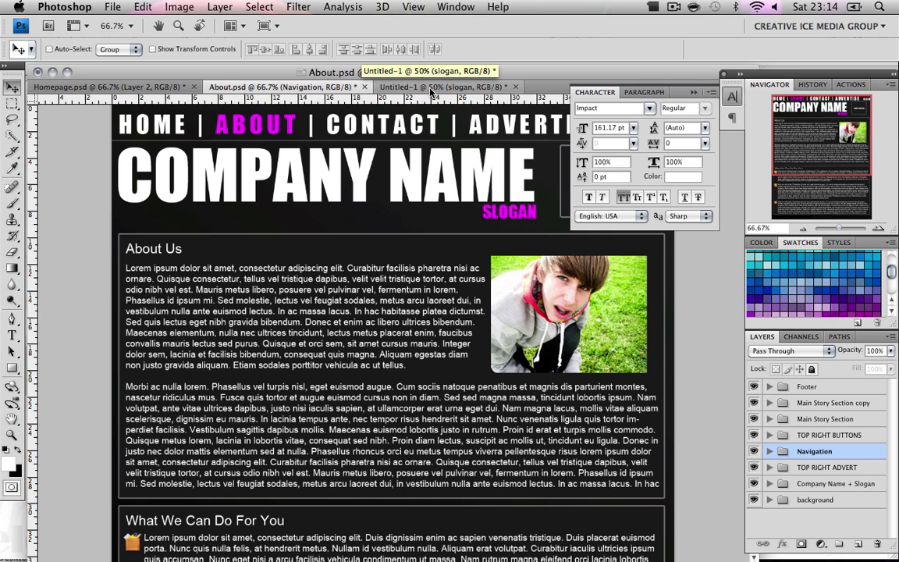
{"action": "left_click", "coordinate": [430, 89]}
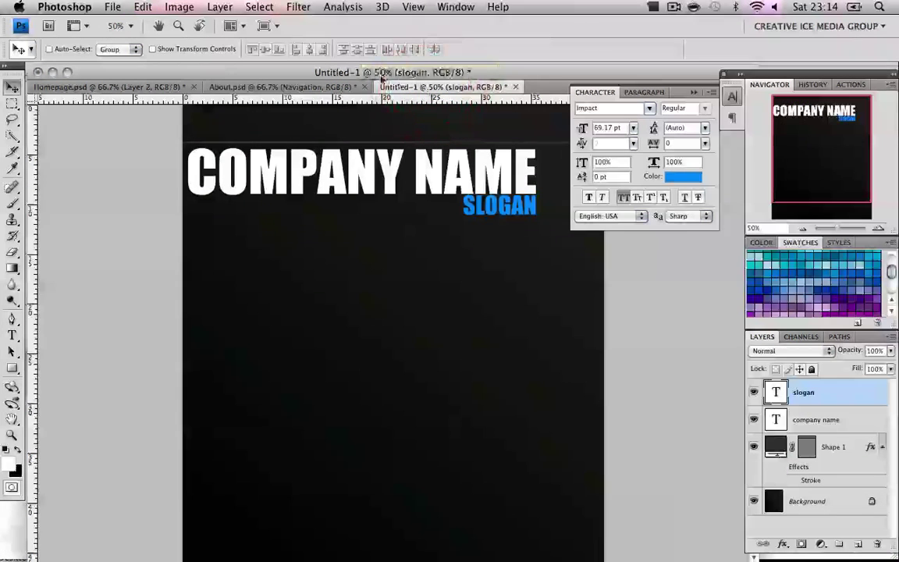
Add a white 'HOME | ABOUT | CONTACT | ADVERTISE' line at the page top
{"action": "left_click", "coordinate": [12, 335]}
{"action": "left_click", "coordinate": [528, 419]}
{"action": "type", "text": "HO"}
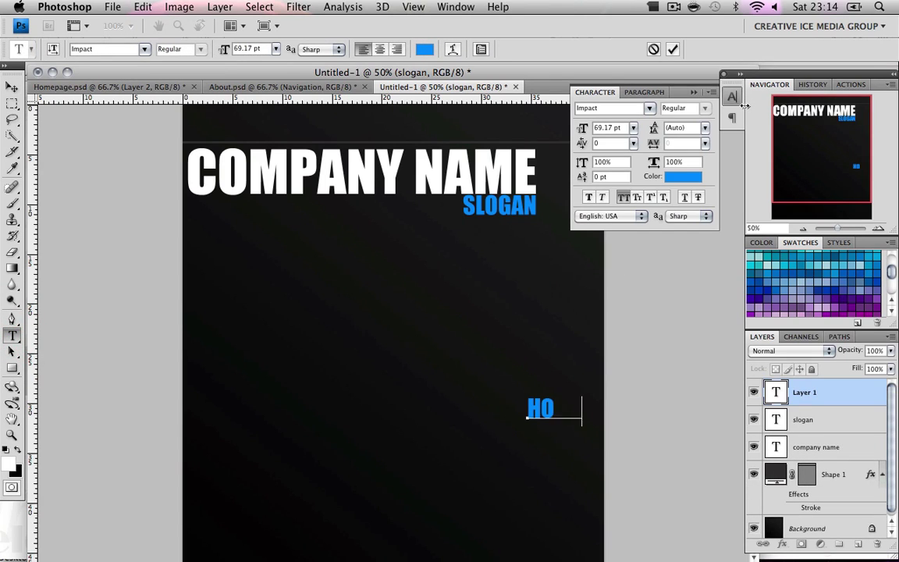
{"action": "type", "text": "ME | A"}
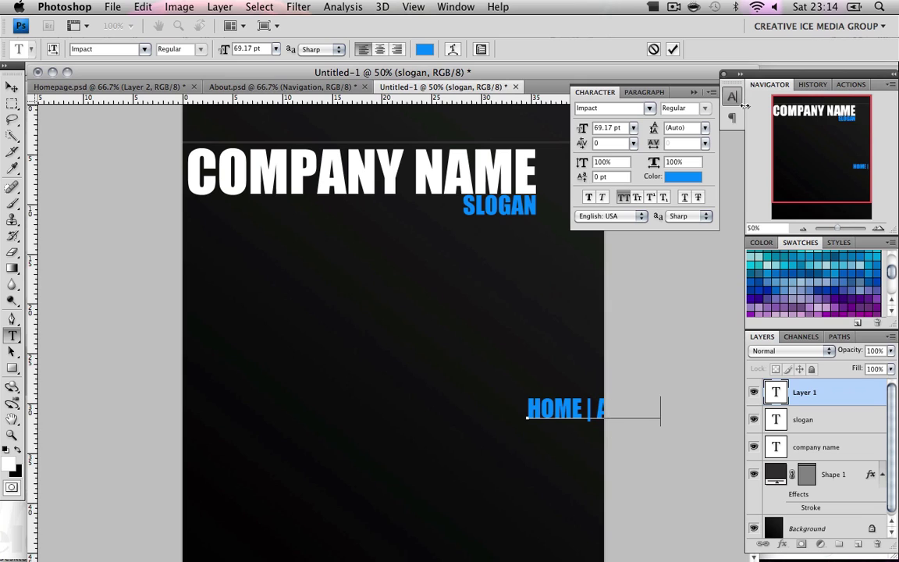
{"action": "type", "text": "BO| CO"}
{"action": "left_click", "coordinate": [11, 85]}
{"action": "left_click_drag", "start_coordinate": [556, 393], "coordinate": [273, 128]}
{"action": "left_click", "coordinate": [683, 176]}
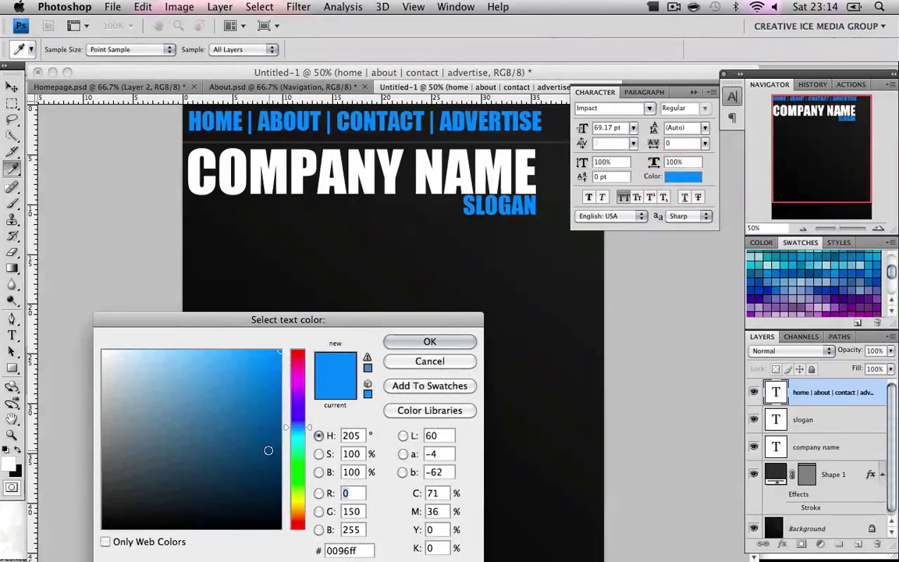
{"action": "left_click_drag", "start_coordinate": [266, 446], "coordinate": [156, 255]}
{"action": "left_click", "coordinate": [456, 344]}
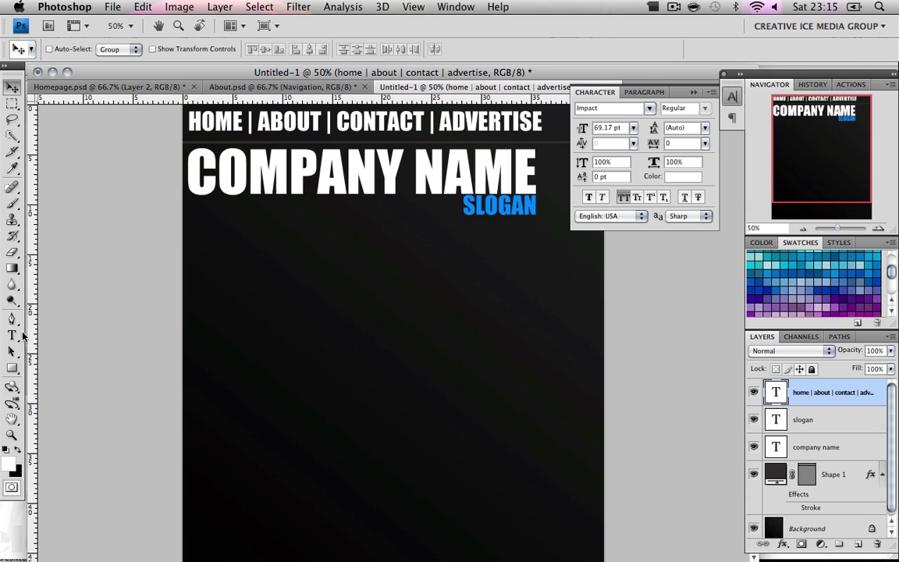
Colour the word ABOUT in the navigation blue #0096ff
{"action": "left_click", "coordinate": [13, 336]}
{"action": "left_click_drag", "start_coordinate": [321, 121], "coordinate": [256, 121]}
{"action": "left_click", "coordinate": [683, 177]}
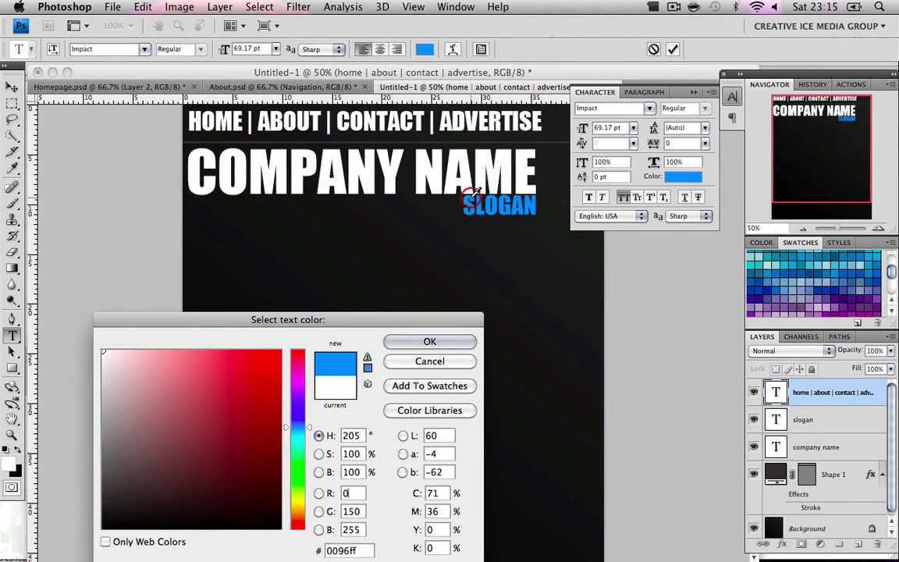
{"action": "left_click", "coordinate": [409, 341]}
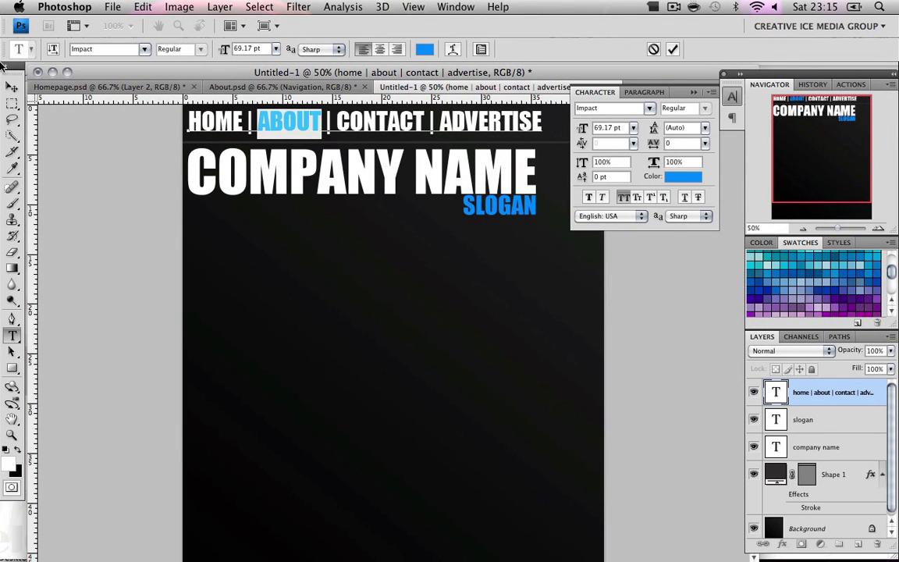
{"action": "left_click", "coordinate": [692, 93]}
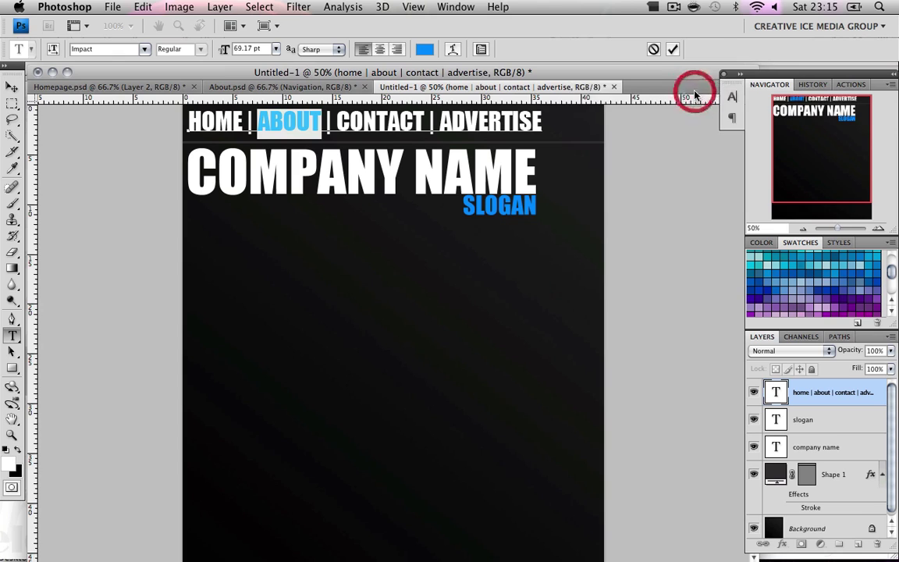
{"action": "left_click", "coordinate": [12, 86]}
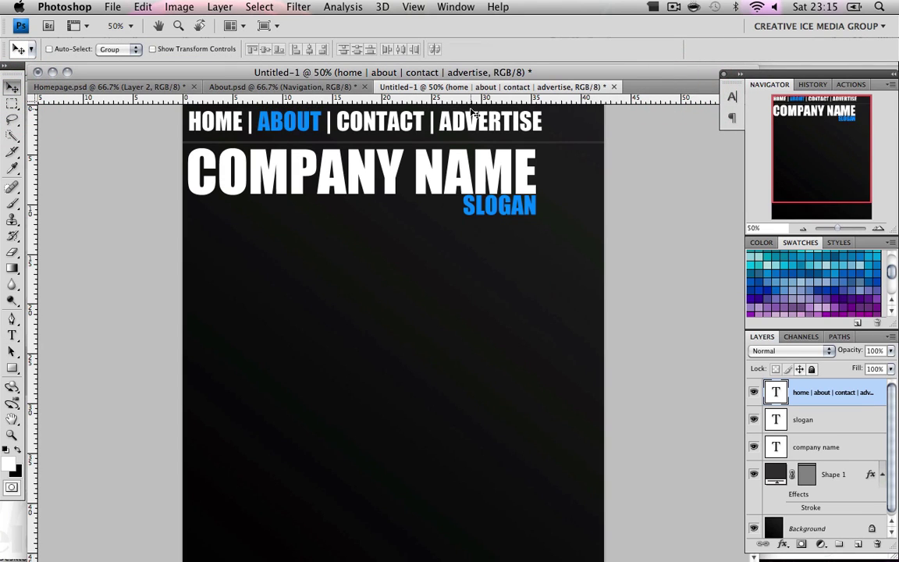
Reduce the navigation text size from 69.17 pt to 60.17 pt
{"action": "left_click", "coordinate": [731, 96]}
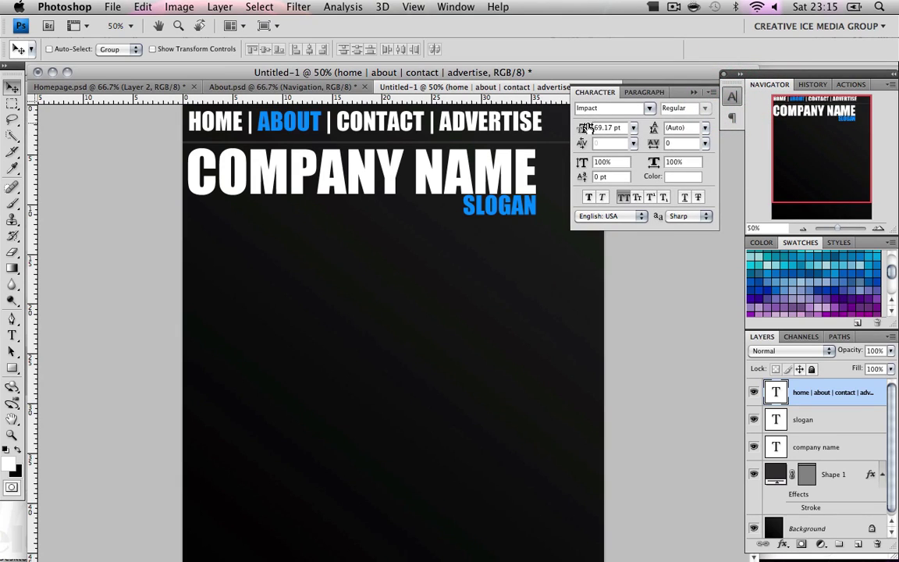
{"action": "left_click_drag", "start_coordinate": [586, 127], "coordinate": [580, 130]}
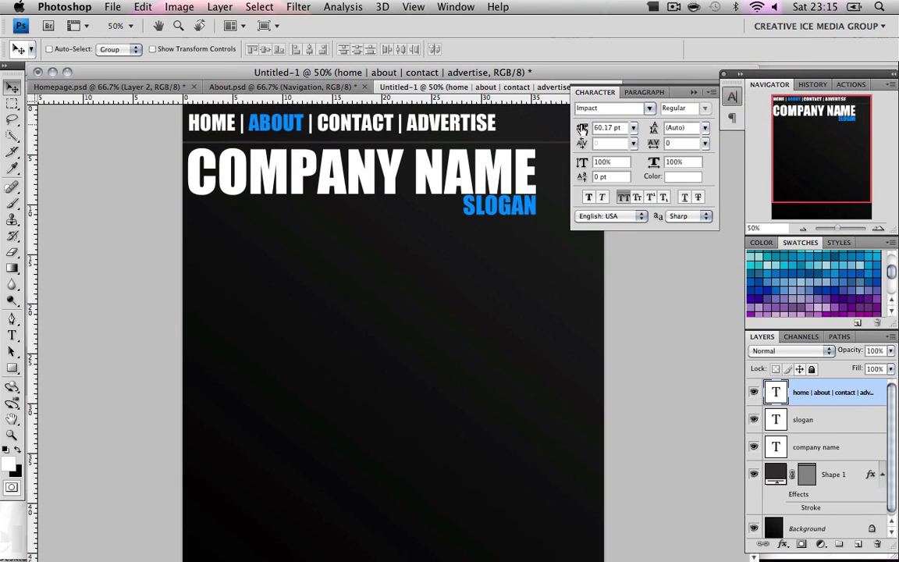
{"action": "left_click", "coordinate": [583, 128]}
{"action": "left_click", "coordinate": [693, 92]}
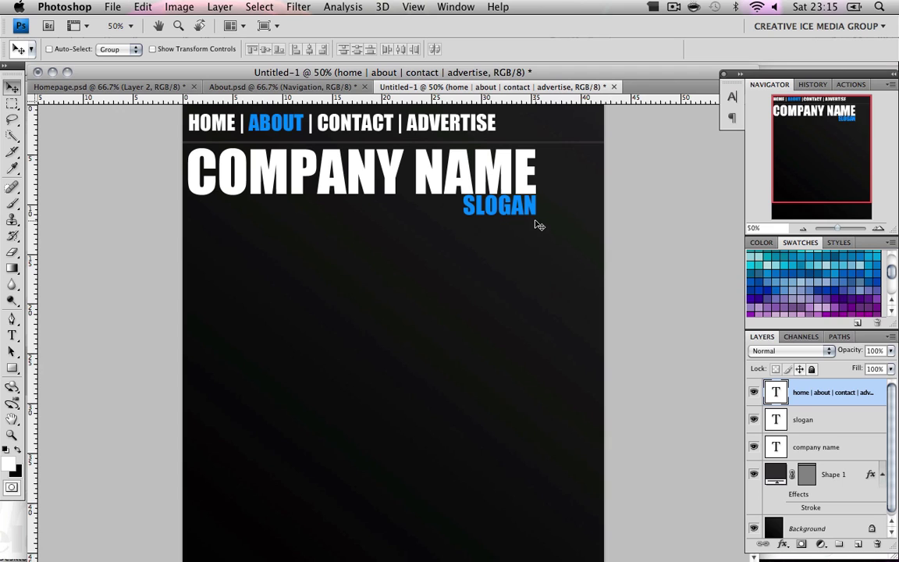
{"action": "scroll", "coordinate": [538, 224], "scroll_direction": "down", "scroll_amount": 1}
{"action": "scroll", "coordinate": [537, 224], "scroll_direction": "up", "scroll_amount": 1}
Set the foreground colour to near-black #141414
{"action": "left_click", "coordinate": [18, 451]}
{"action": "left_click", "coordinate": [10, 463]}
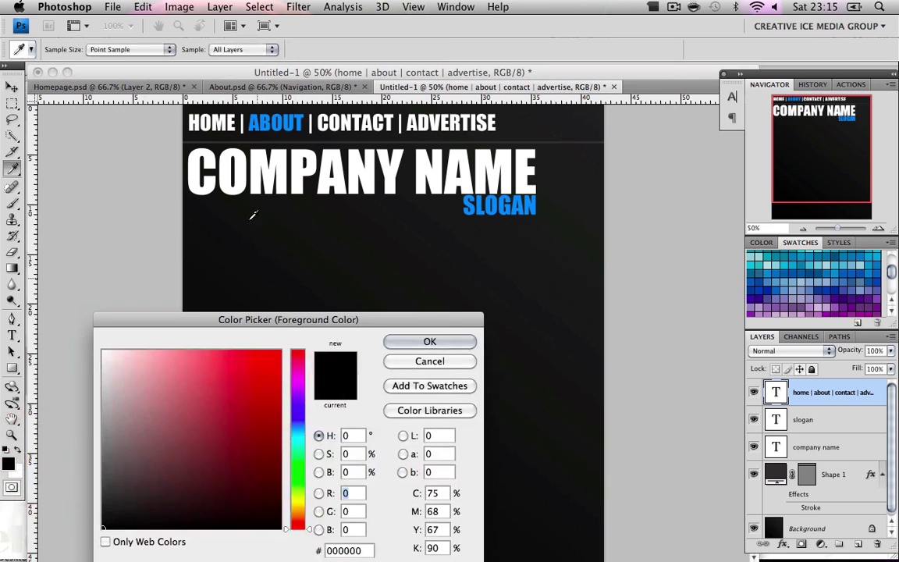
{"action": "left_click", "coordinate": [125, 503]}
{"action": "left_click", "coordinate": [102, 513]}
{"action": "left_click", "coordinate": [102, 515]}
{"action": "left_click", "coordinate": [469, 341]}
Draw a wide box below the slogan, nudge it lower, and hide its stroke
{"action": "key", "text": "v"}
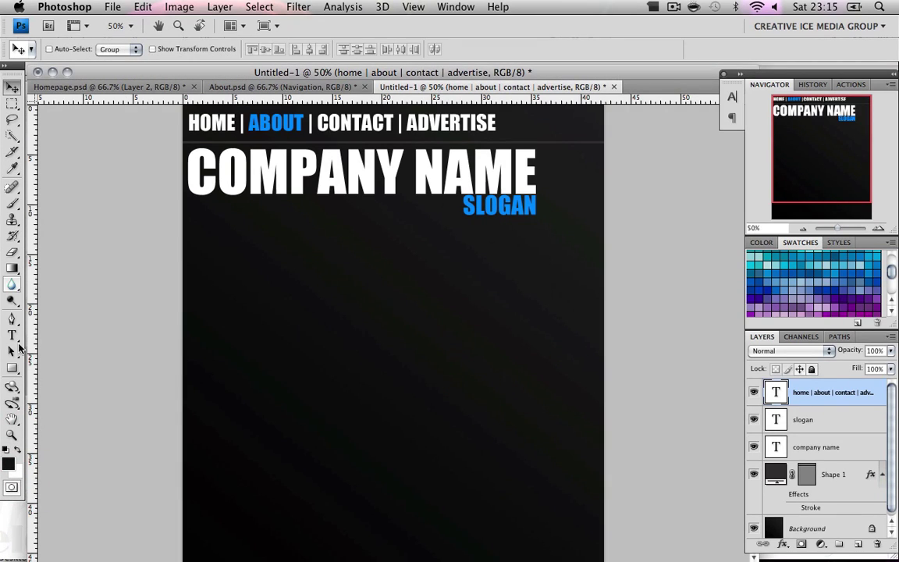
{"action": "left_click", "coordinate": [12, 368]}
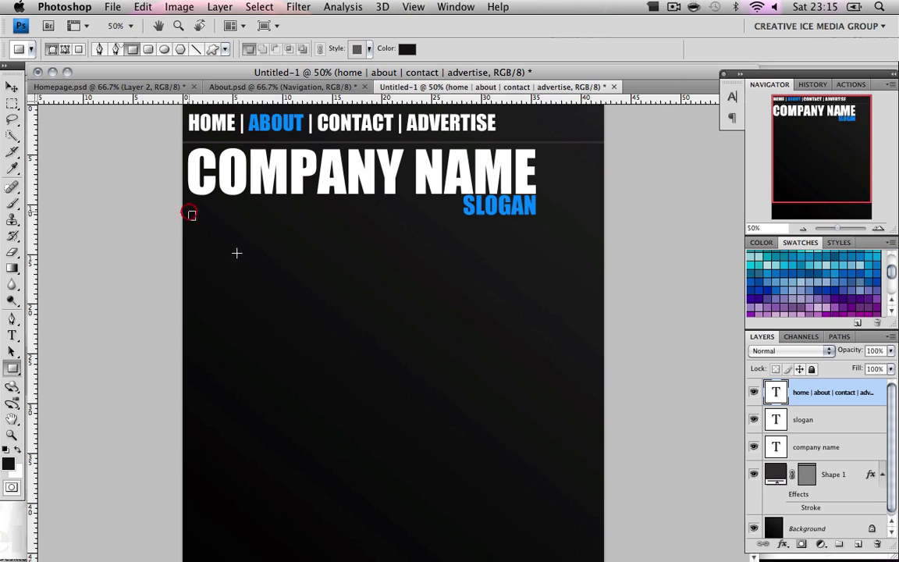
{"action": "left_click_drag", "start_coordinate": [188, 210], "coordinate": [598, 368]}
{"action": "left_click", "coordinate": [12, 87]}
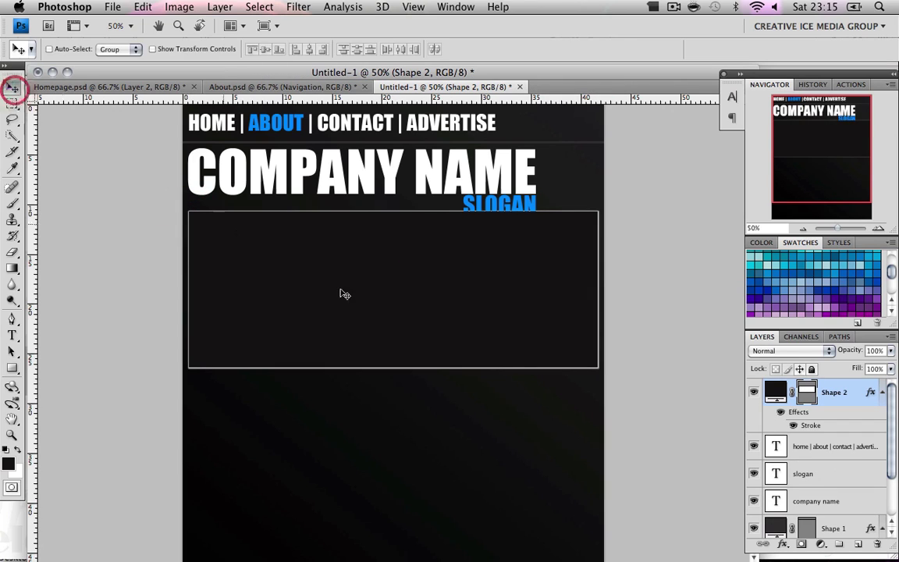
{"action": "left_click_drag", "start_coordinate": [403, 305], "coordinate": [405, 316]}
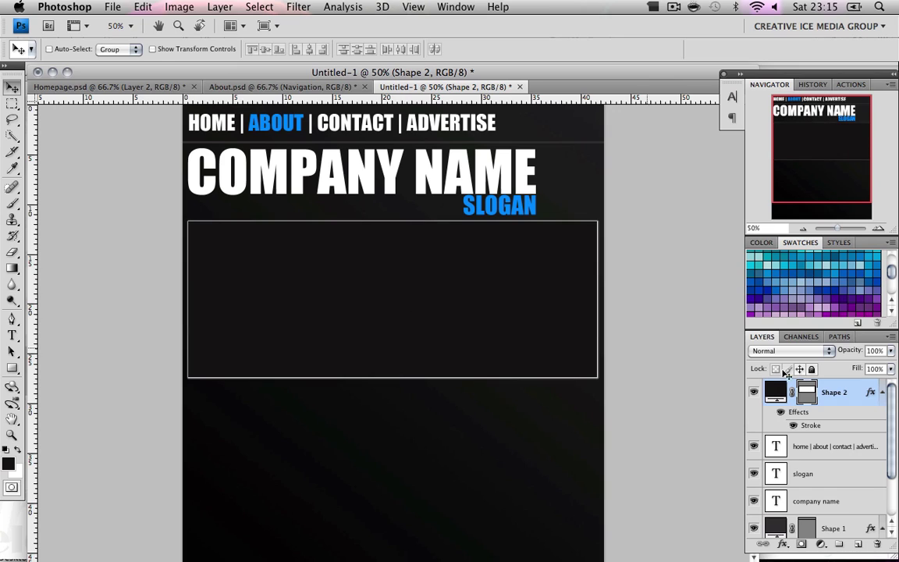
{"action": "left_click", "coordinate": [831, 445]}
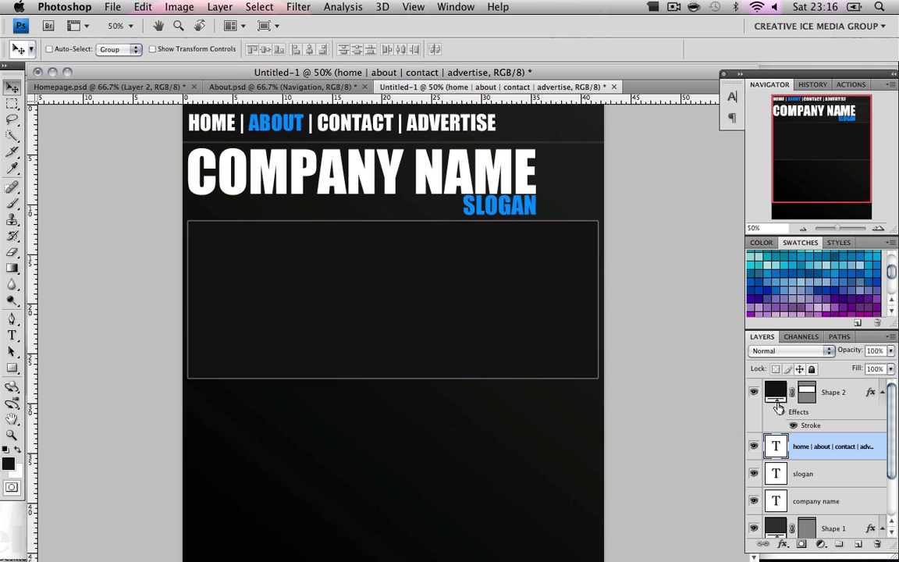
{"action": "left_click", "coordinate": [832, 391]}
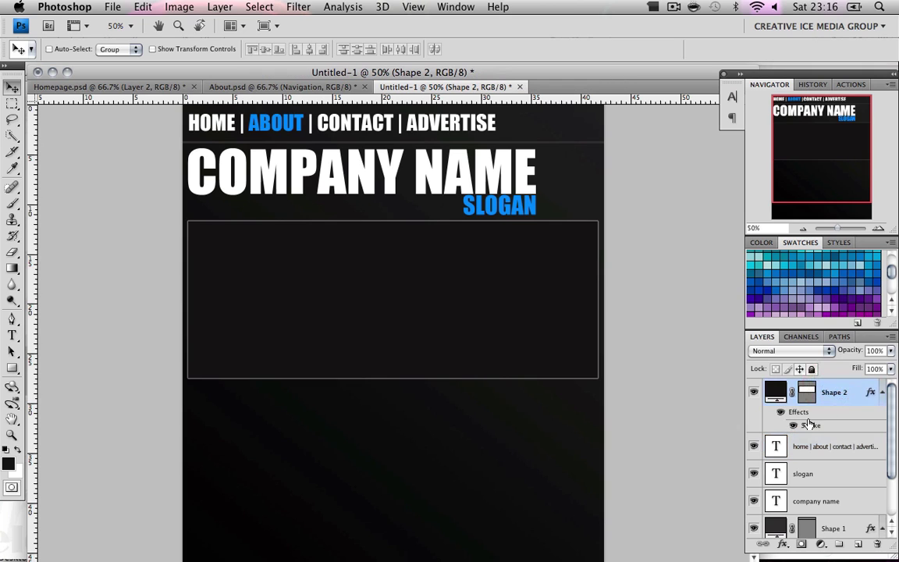
{"action": "left_click", "coordinate": [781, 413]}
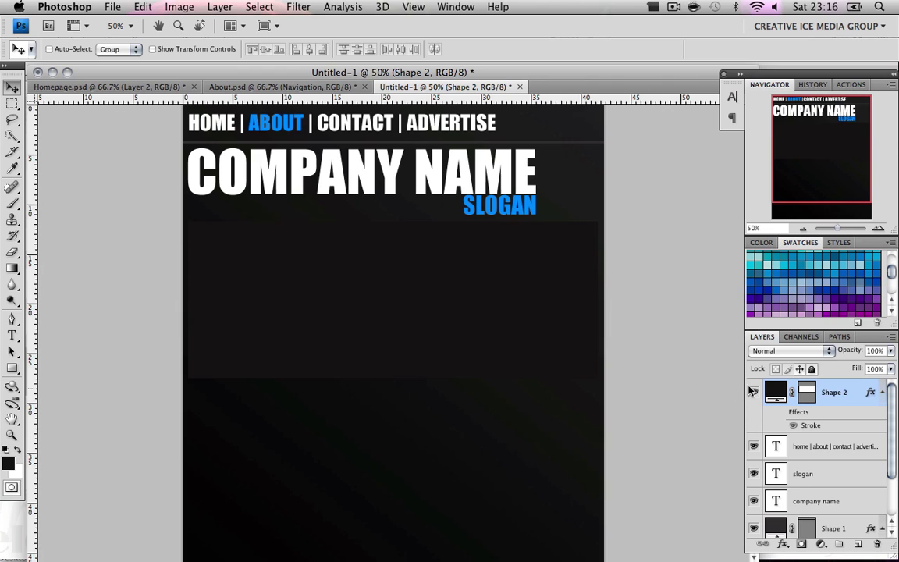
Lighten the content box fill to #202020
{"action": "double_click", "coordinate": [770, 390]}
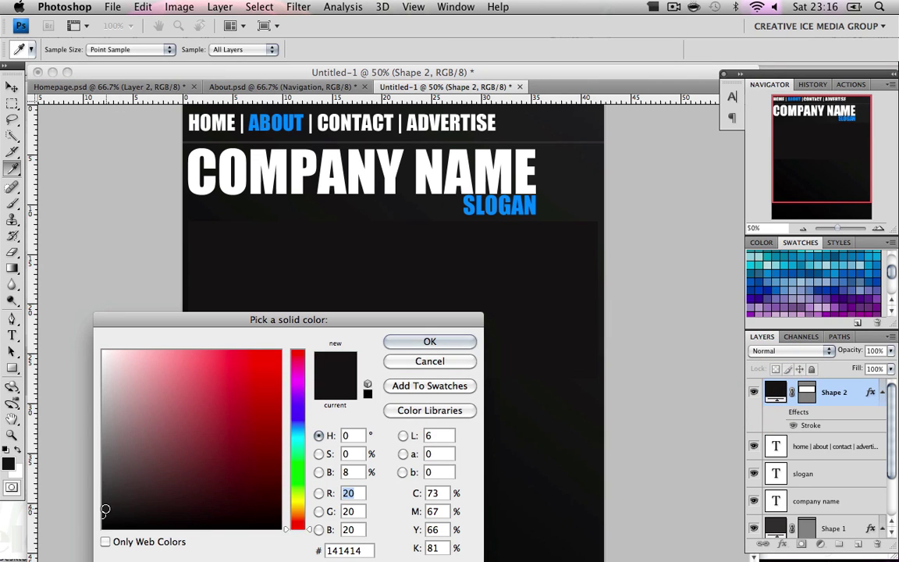
{"action": "left_click", "coordinate": [103, 506]}
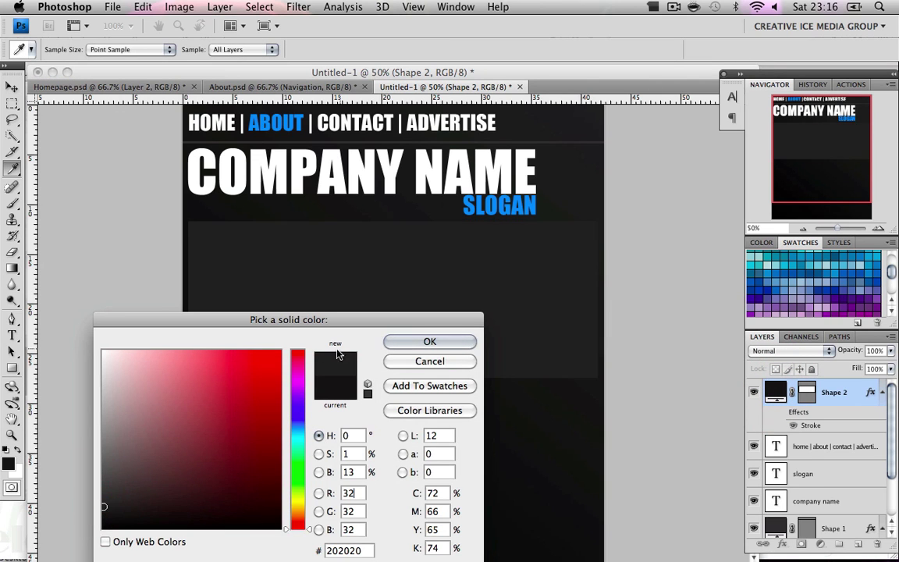
{"action": "left_click", "coordinate": [453, 343]}
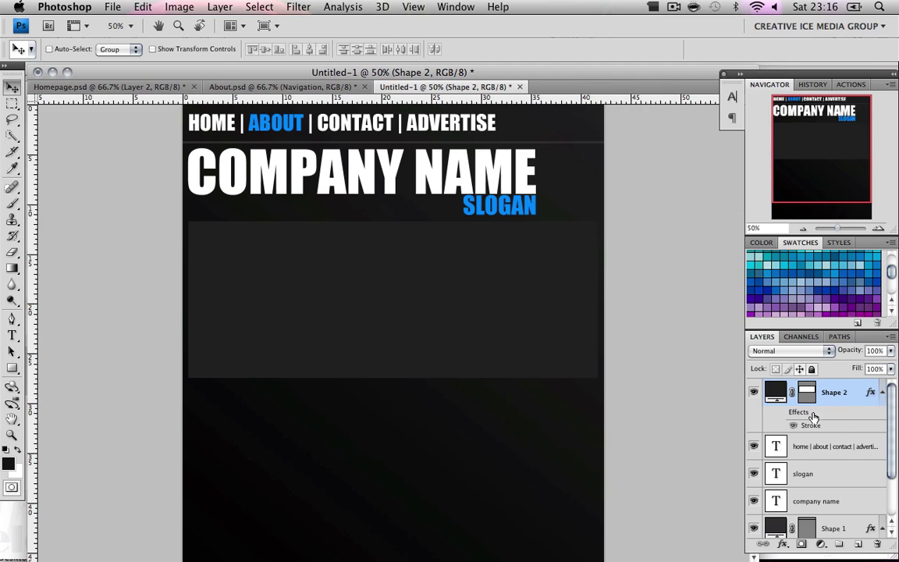
Add a white 3 px stroke at 39% opacity to the box and make it visible
{"action": "left_click", "coordinate": [782, 544]}
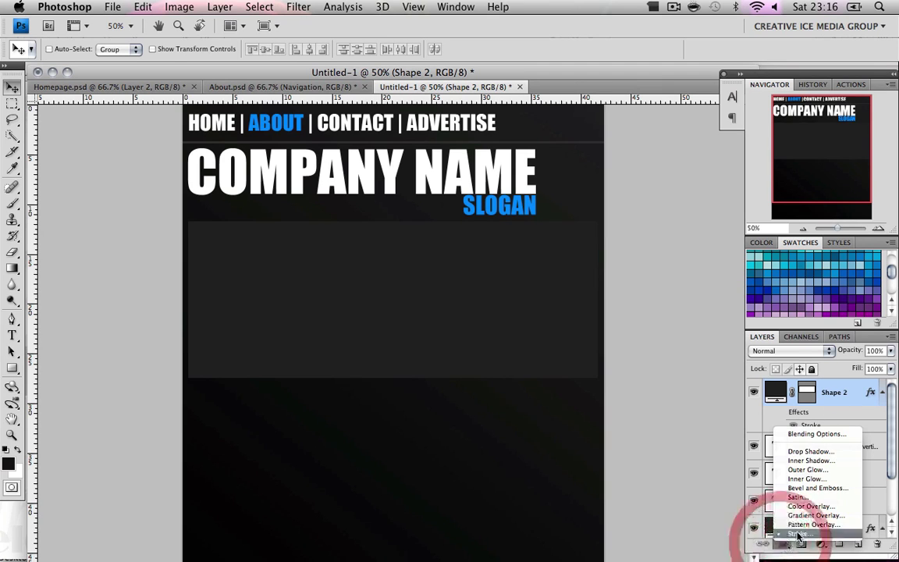
{"action": "left_click", "coordinate": [797, 533]}
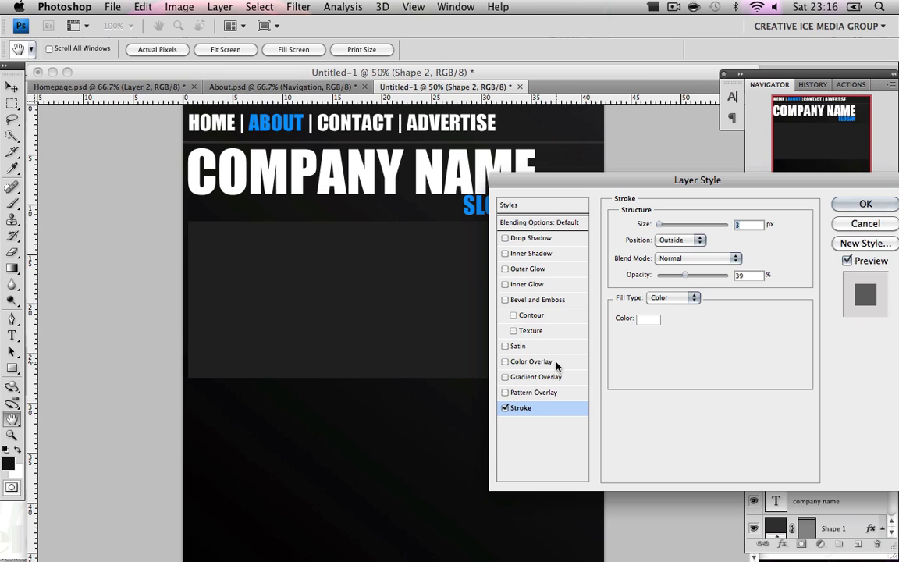
{"action": "double_click", "coordinate": [753, 224]}
{"action": "left_click", "coordinate": [864, 203]}
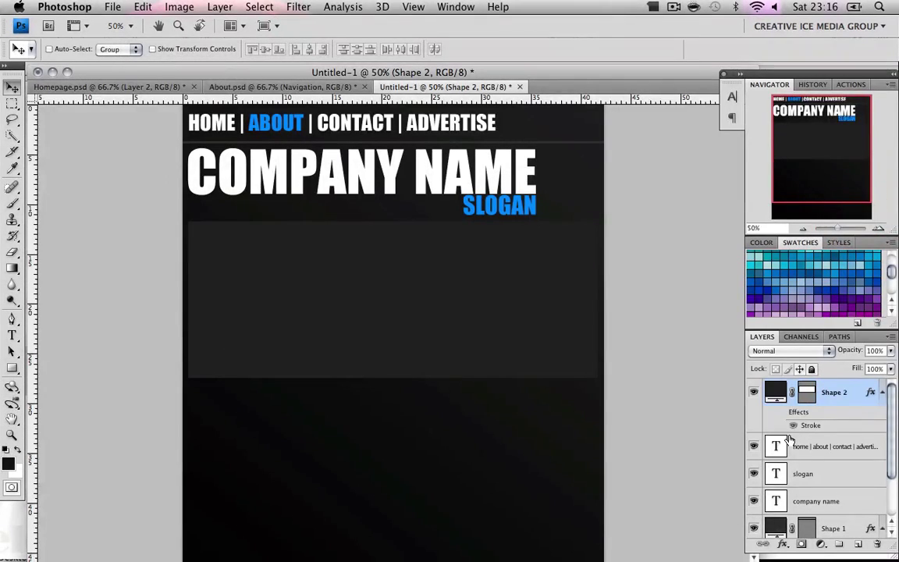
{"action": "left_click", "coordinate": [781, 412]}
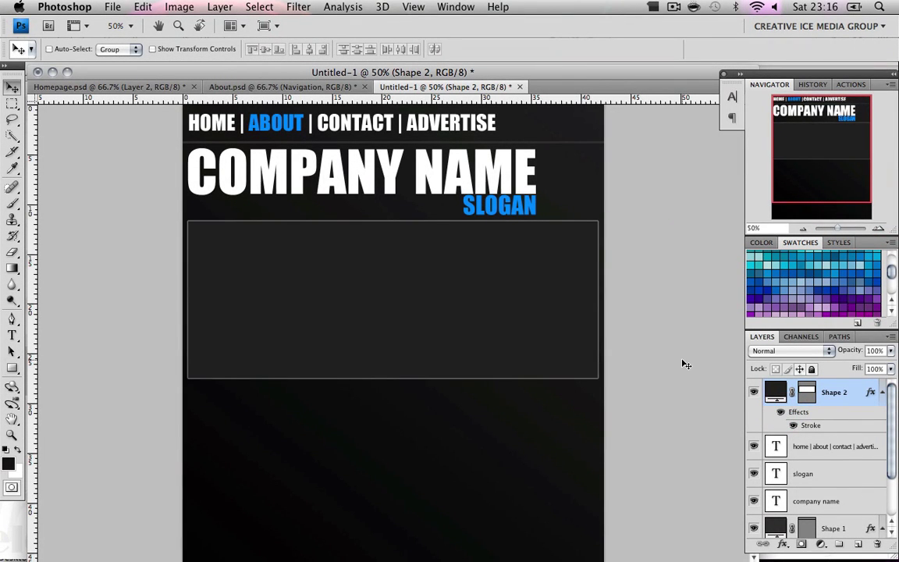
Add a white ABOUT US heading on a new text layer
{"action": "left_click", "coordinate": [11, 336]}
{"action": "left_click", "coordinate": [18, 450]}
{"action": "left_click", "coordinate": [11, 336]}
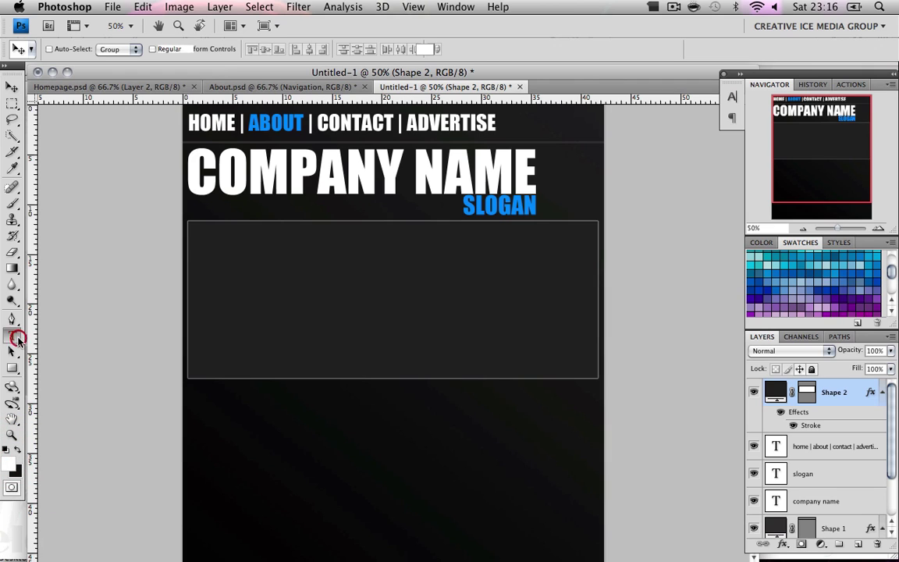
{"action": "left_click", "coordinate": [235, 405]}
{"action": "type", "text": "ABOUT"}
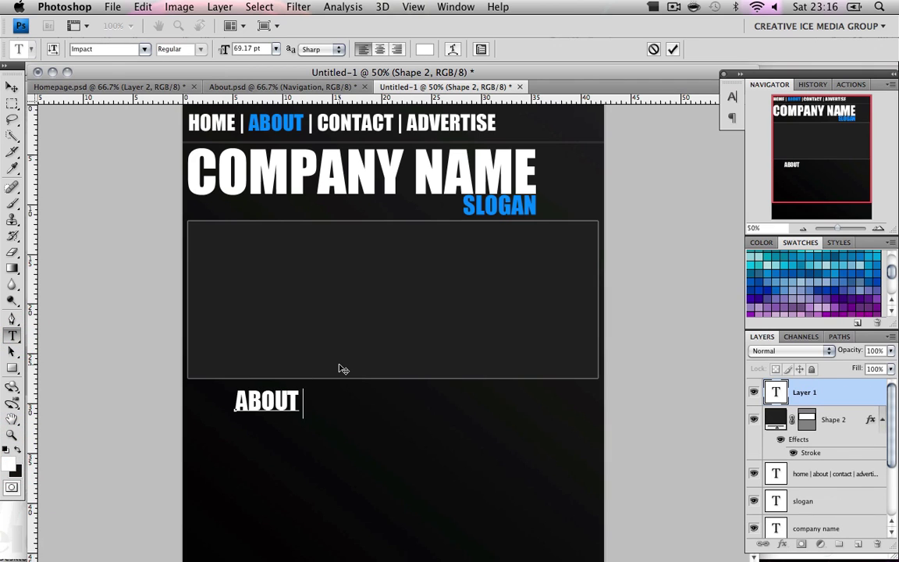
{"action": "type", "text": " US"}
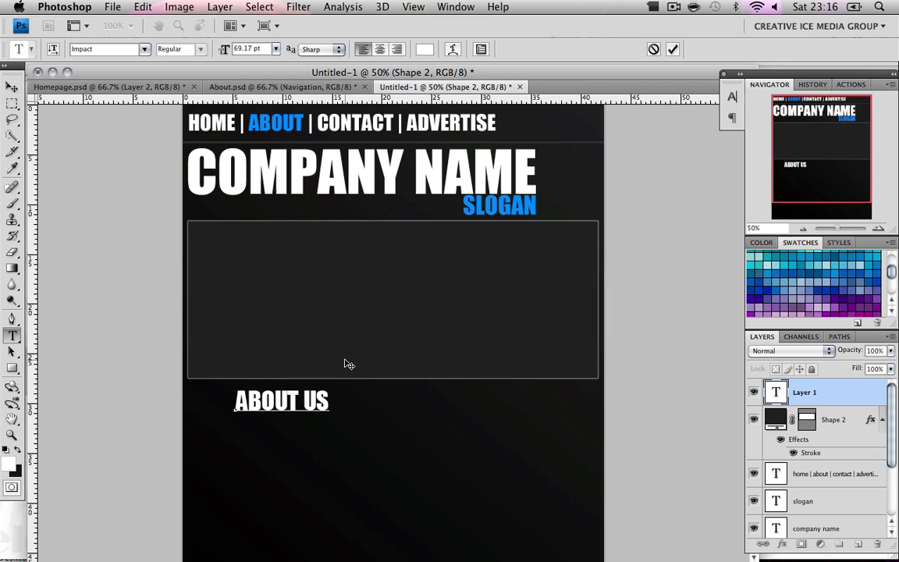
{"action": "left_click", "coordinate": [13, 88]}
Position ABOUT US in the box's top-left corner, then view Homepage.psd
{"action": "left_click_drag", "start_coordinate": [289, 406], "coordinate": [250, 244]}
{"action": "key", "text": "Up"}
{"action": "key", "text": "Up"}
{"action": "key", "text": "Up"}
{"action": "key", "text": "Up"}
{"action": "key", "text": "Up"}
{"action": "key", "text": "Up"}
{"action": "key", "text": "Up"}
{"action": "key", "text": "Up"}
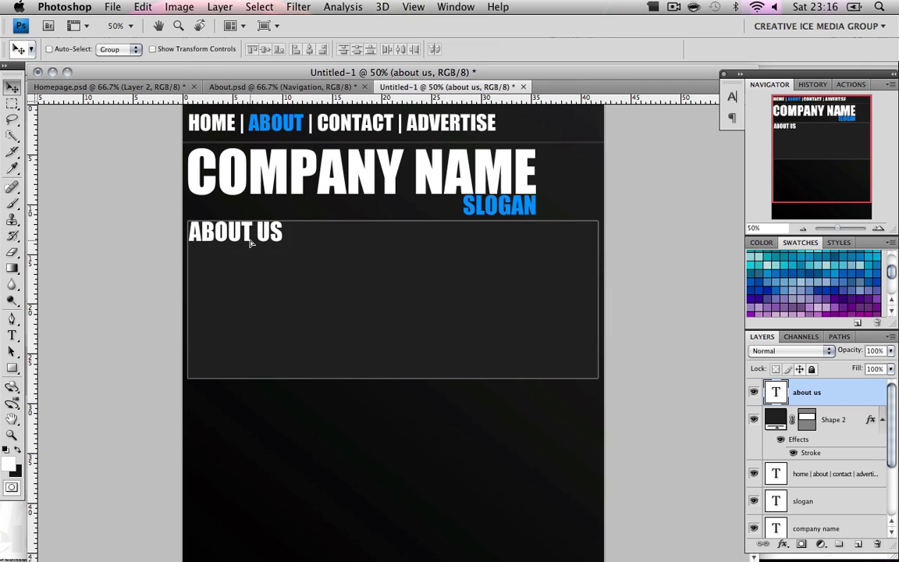
{"action": "key", "text": "Down"}
{"action": "key", "text": "Down"}
{"action": "key", "text": "Down"}
{"action": "key", "text": "Down"}
{"action": "key", "text": "Down"}
{"action": "key", "text": "Down"}
{"action": "key", "text": "Down"}
{"action": "key", "text": "Down"}
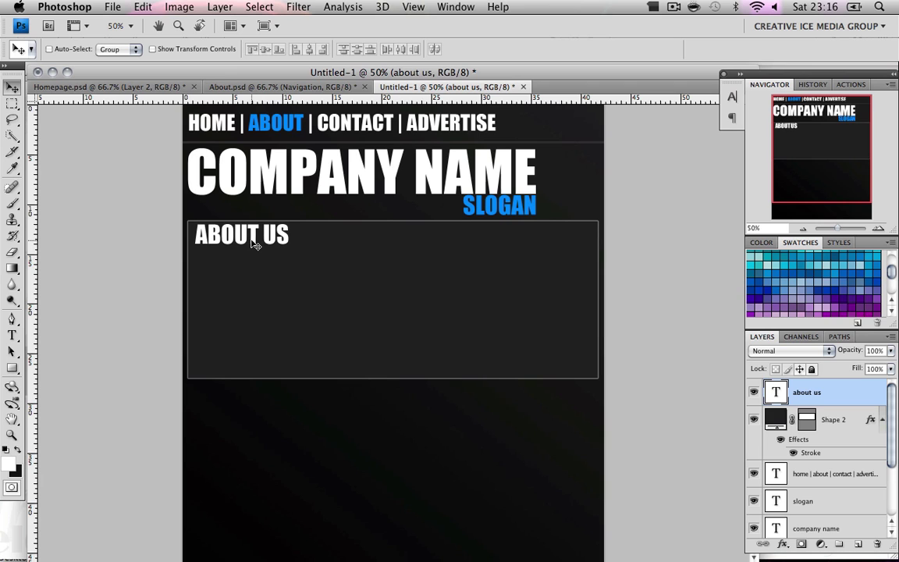
{"action": "key", "text": "Left"}
{"action": "key", "text": "Left"}
{"action": "key", "text": "Left"}
{"action": "key", "text": "Left"}
{"action": "key", "text": "Left"}
{"action": "key", "text": "Left"}
{"action": "key", "text": "Left"}
{"action": "key", "text": "Left"}
{"action": "key", "text": "Left"}
{"action": "key", "text": "Left"}
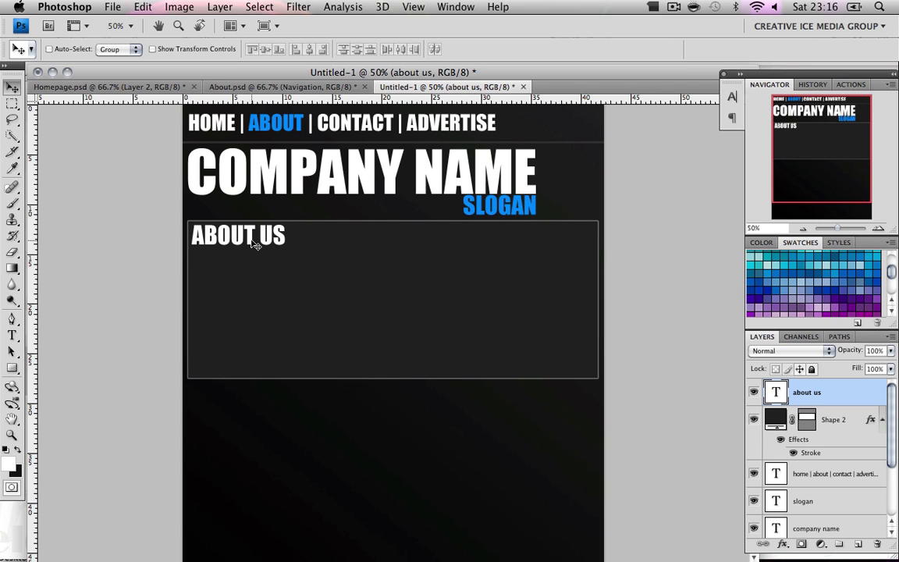
{"action": "left_click", "coordinate": [144, 87]}
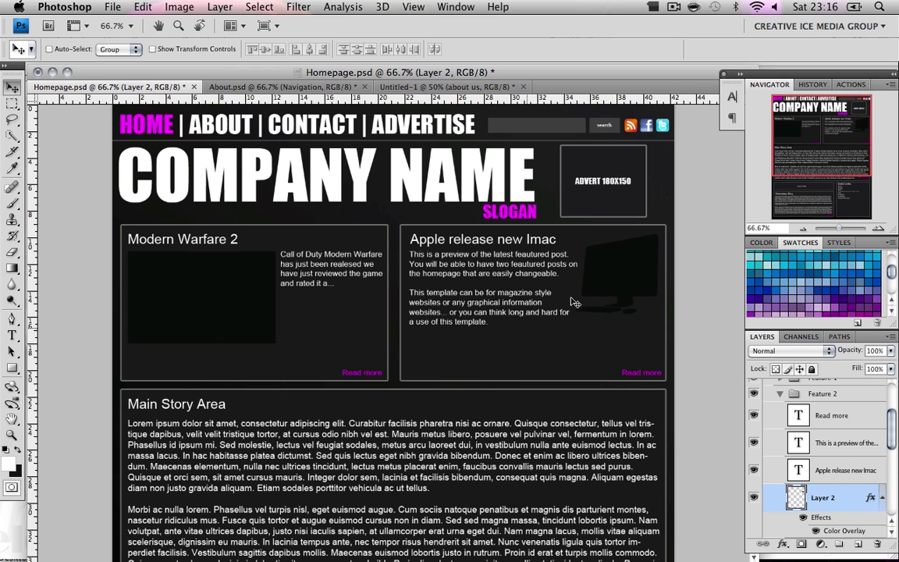
In Homepage.psd, collapse the Featured section group and toggle its visibility off and on
{"action": "left_click", "coordinate": [778, 399]}
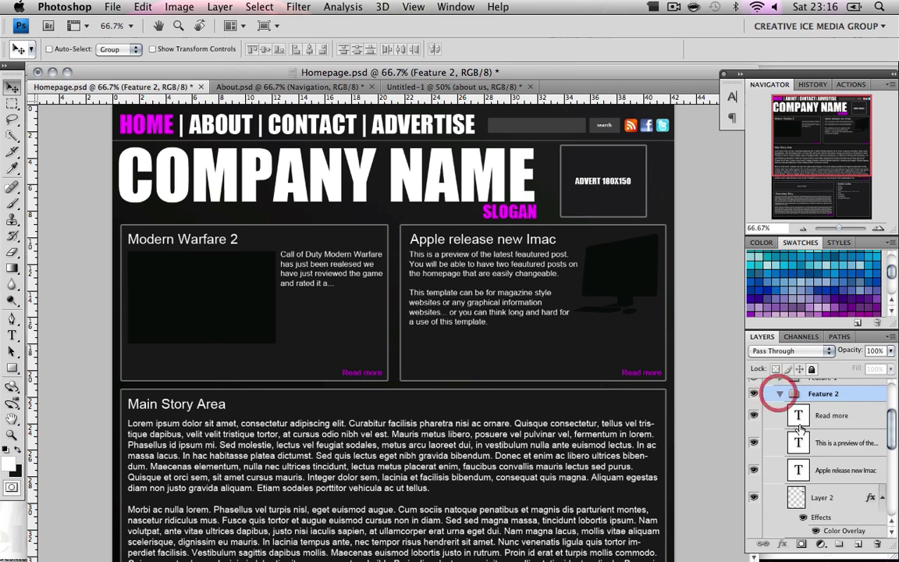
{"action": "scroll", "coordinate": [796, 422], "scroll_direction": "up", "scroll_amount": 3}
{"action": "left_click", "coordinate": [769, 453]}
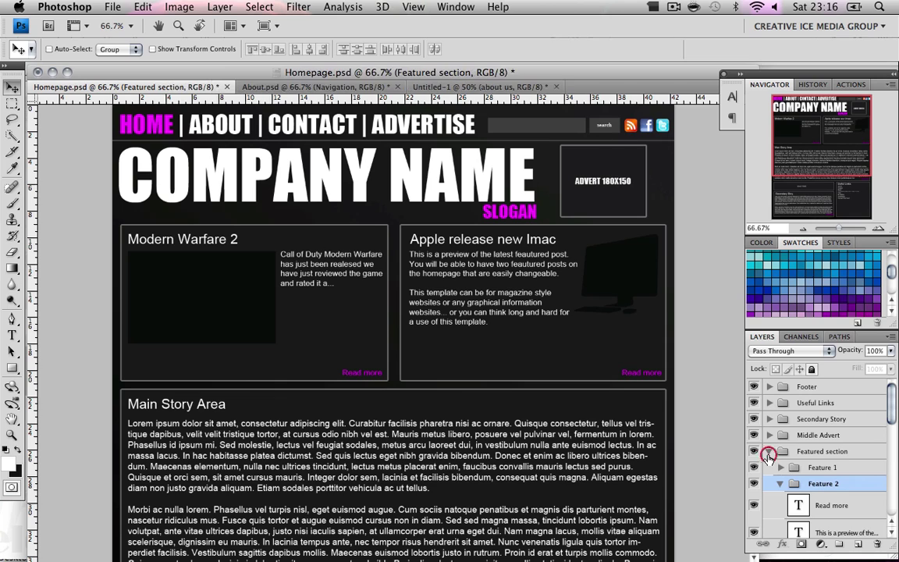
{"action": "left_click", "coordinate": [753, 451]}
{"action": "left_click", "coordinate": [753, 451]}
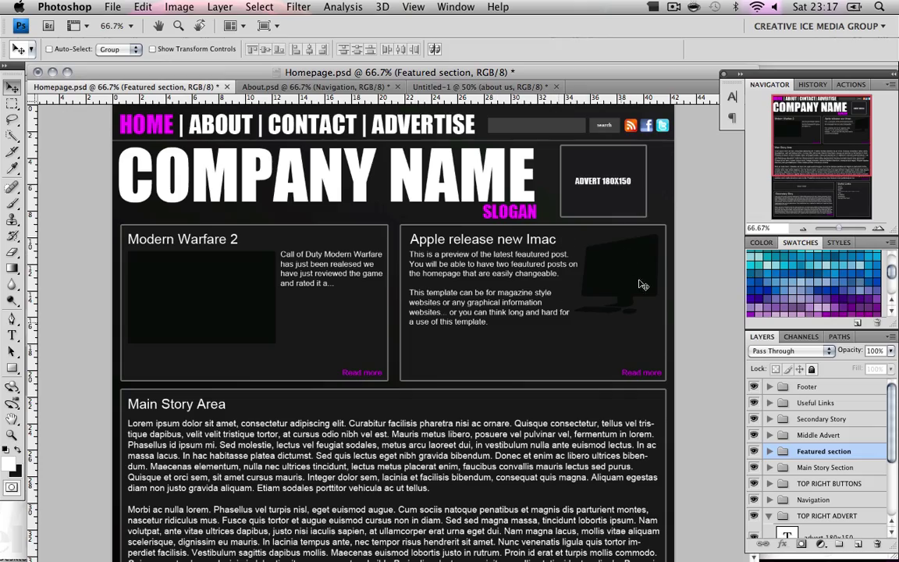
Scroll through the Homepage layout, then return to the Untitled-1 mockup
{"action": "scroll", "coordinate": [207, 236], "scroll_direction": "down", "scroll_amount": 3}
{"action": "scroll", "coordinate": [227, 240], "scroll_direction": "down", "scroll_amount": 3}
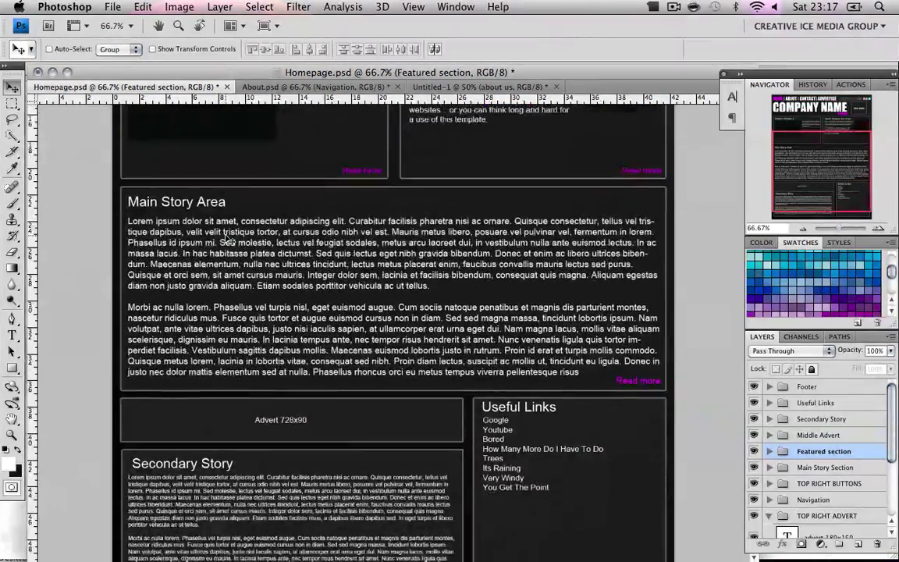
{"action": "scroll", "coordinate": [229, 239], "scroll_direction": "down", "scroll_amount": 2}
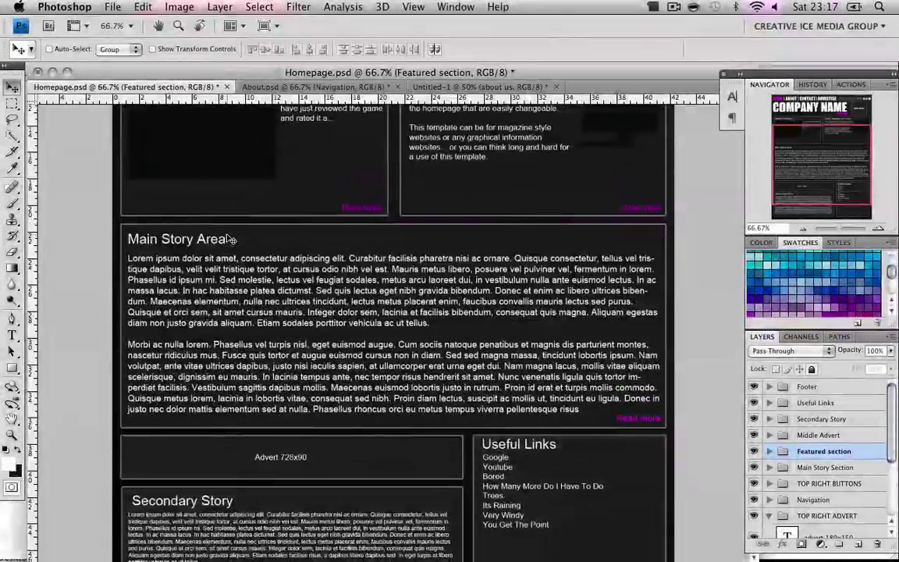
{"action": "scroll", "coordinate": [229, 239], "scroll_direction": "up", "scroll_amount": 6}
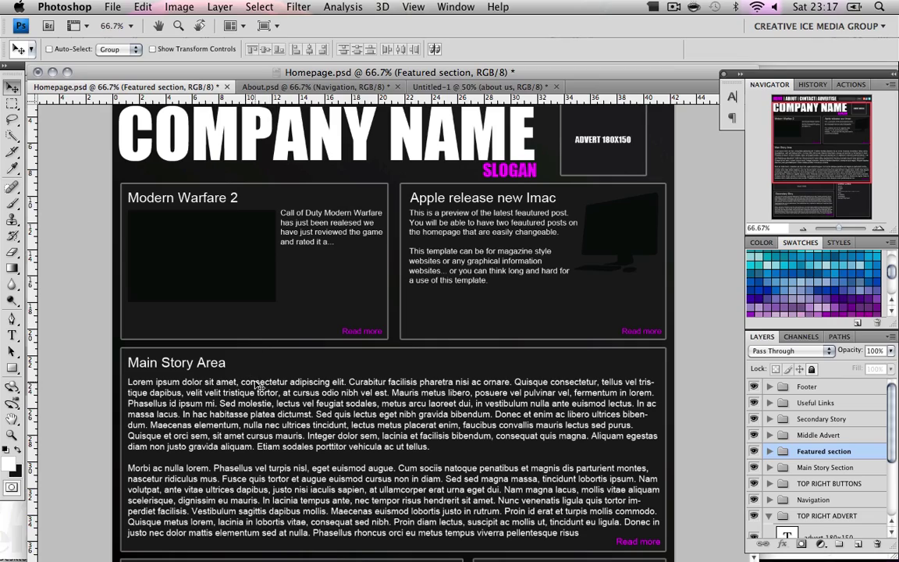
{"action": "scroll", "coordinate": [227, 344], "scroll_direction": "down", "scroll_amount": 3}
{"action": "scroll", "coordinate": [229, 347], "scroll_direction": "down", "scroll_amount": 3}
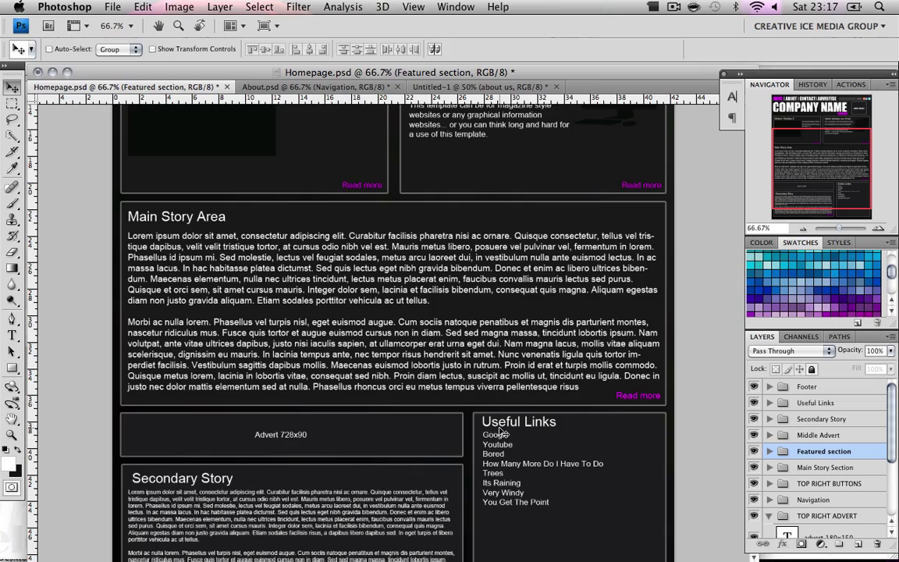
{"action": "scroll", "coordinate": [511, 409], "scroll_direction": "up", "scroll_amount": 6}
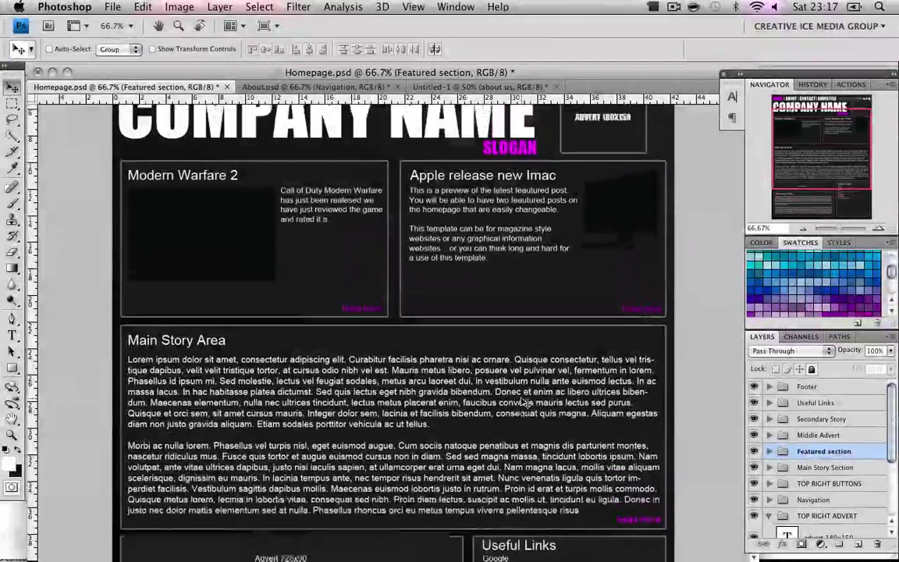
{"action": "left_click", "coordinate": [469, 87]}
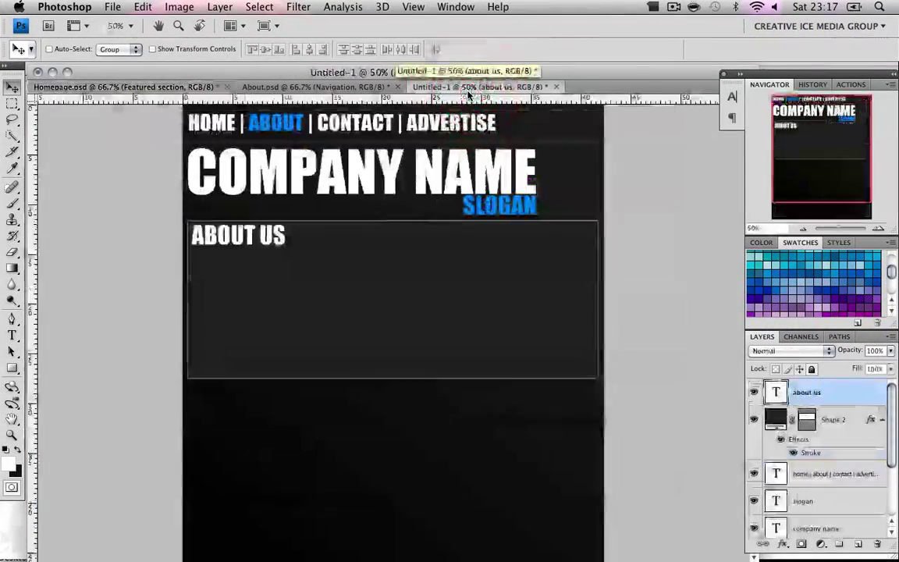
Draw a paragraph text box inside the ABOUT US box, then copy lipsum.com's first paragraph in Safari
{"action": "left_click", "coordinate": [9, 335]}
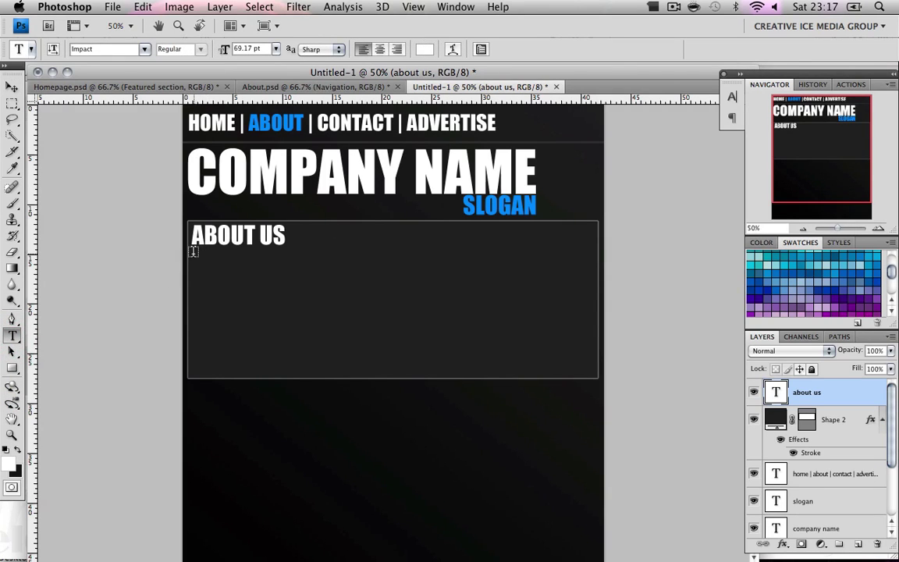
{"action": "left_click_drag", "start_coordinate": [194, 252], "coordinate": [510, 366]}
{"action": "mouse_move", "coordinate": [187, 559]}
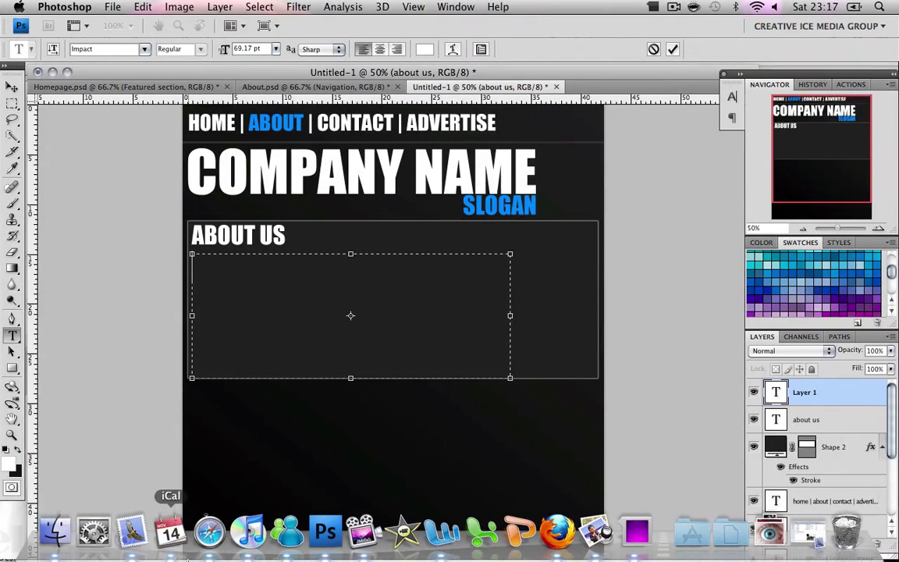
{"action": "left_click", "coordinate": [209, 532]}
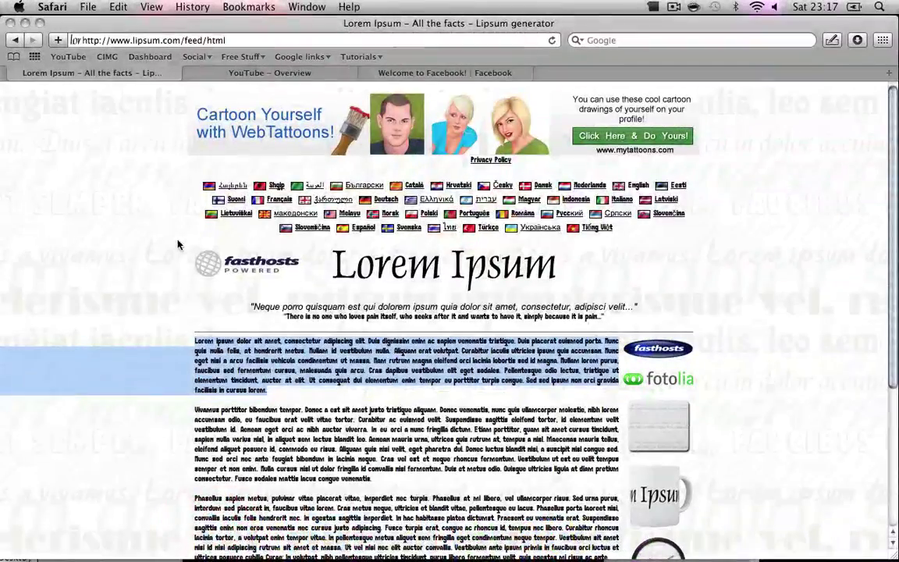
{"action": "right_click", "coordinate": [267, 363]}
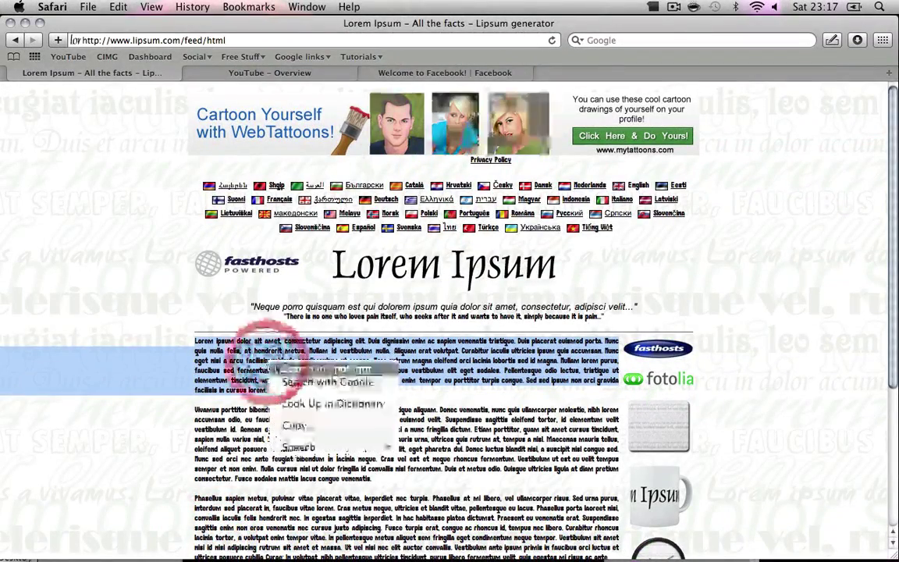
{"action": "left_click", "coordinate": [303, 428]}
Paste the Lorem Ipsum paragraph into the About text box and commit it
{"action": "mouse_move", "coordinate": [171, 546]}
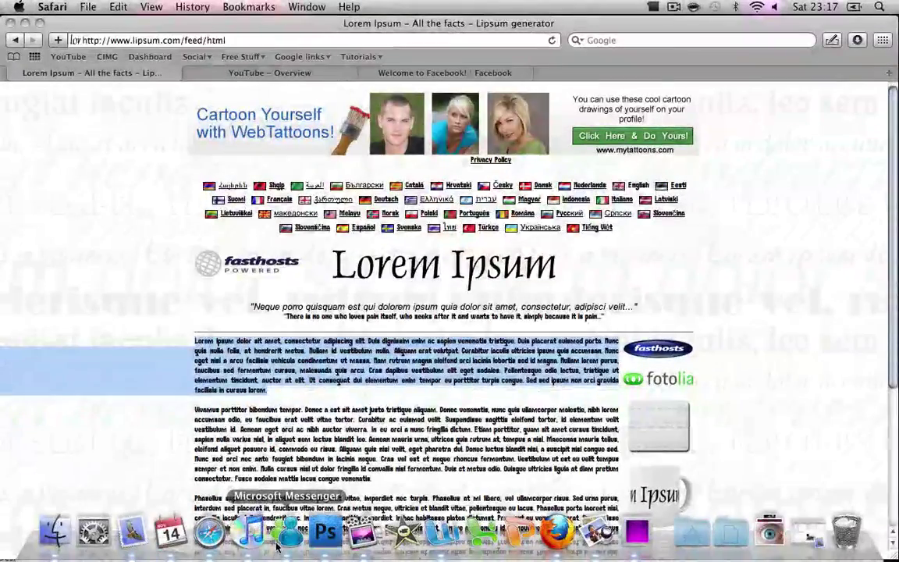
{"action": "left_click", "coordinate": [335, 543]}
{"action": "key", "text": "super+v"}
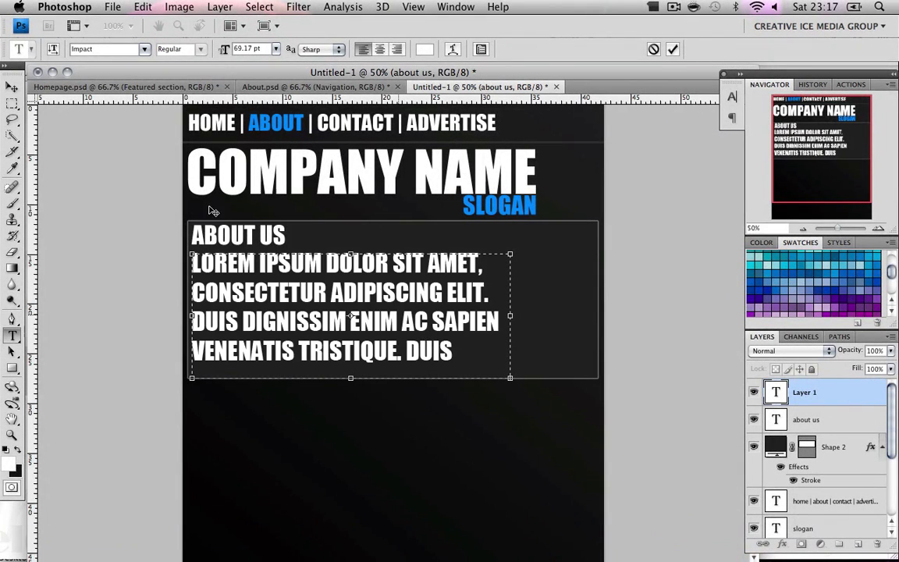
{"action": "key", "text": "super+a"}
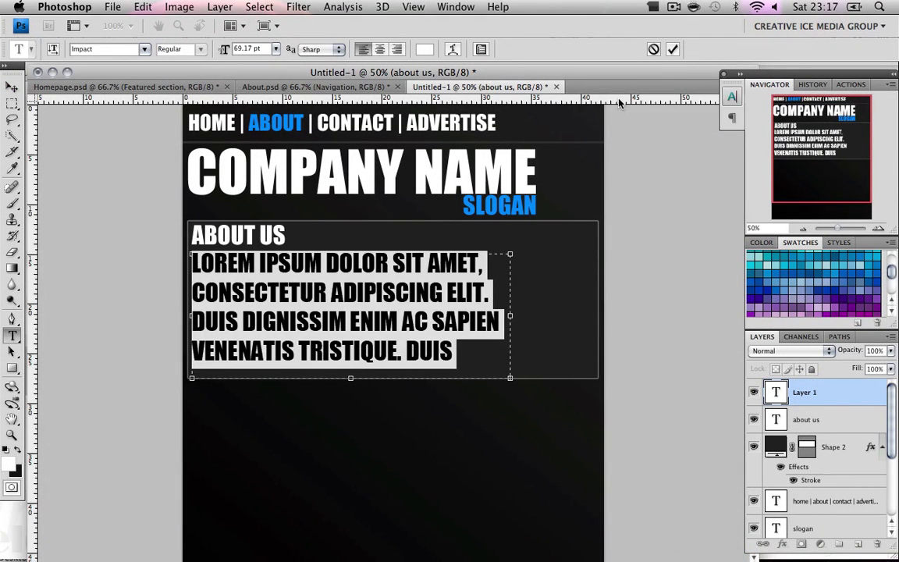
{"action": "left_click", "coordinate": [11, 85]}
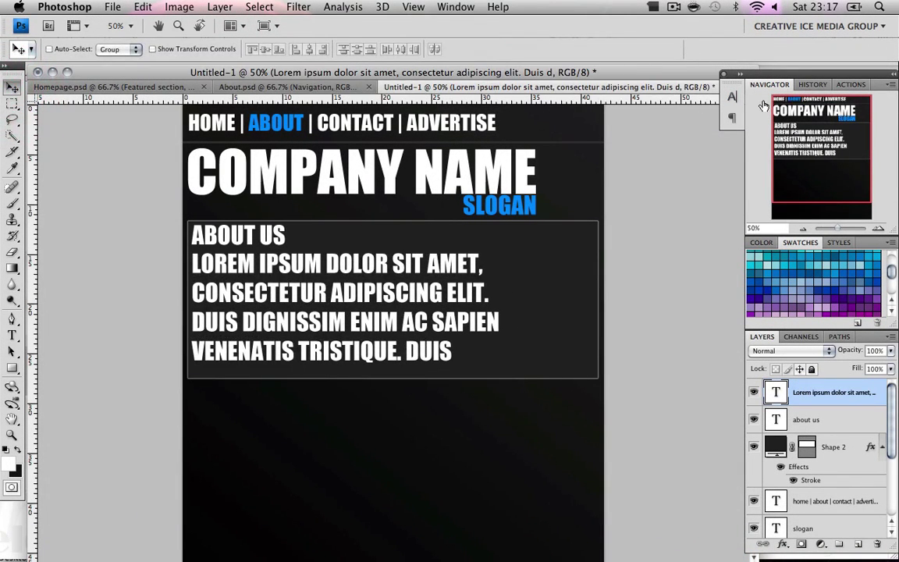
Set the paragraph to Arial at 26.17 pt with All Caps turned off
{"action": "left_click", "coordinate": [732, 96]}
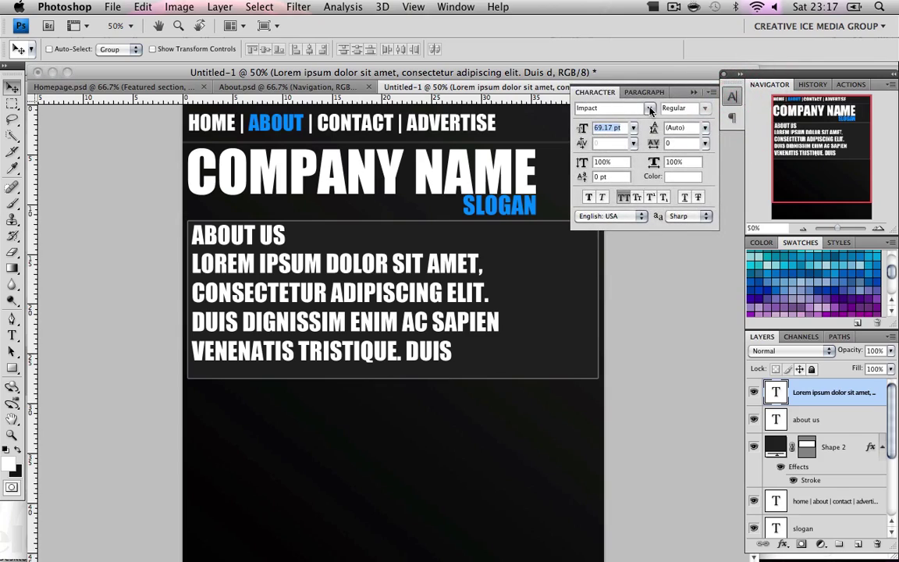
{"action": "left_click", "coordinate": [616, 108]}
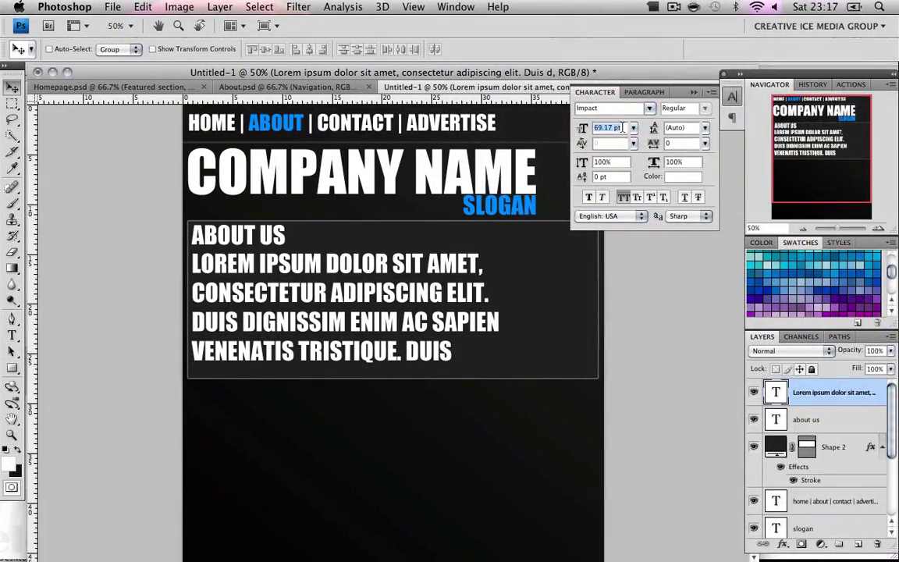
{"action": "left_click", "coordinate": [618, 109]}
{"action": "type", "text": "Arial"}
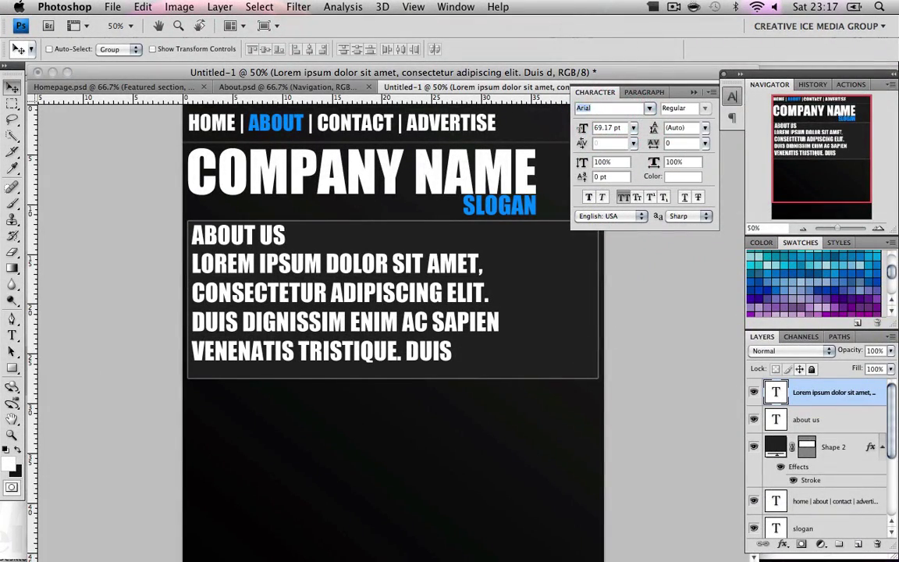
{"action": "key", "text": "Return"}
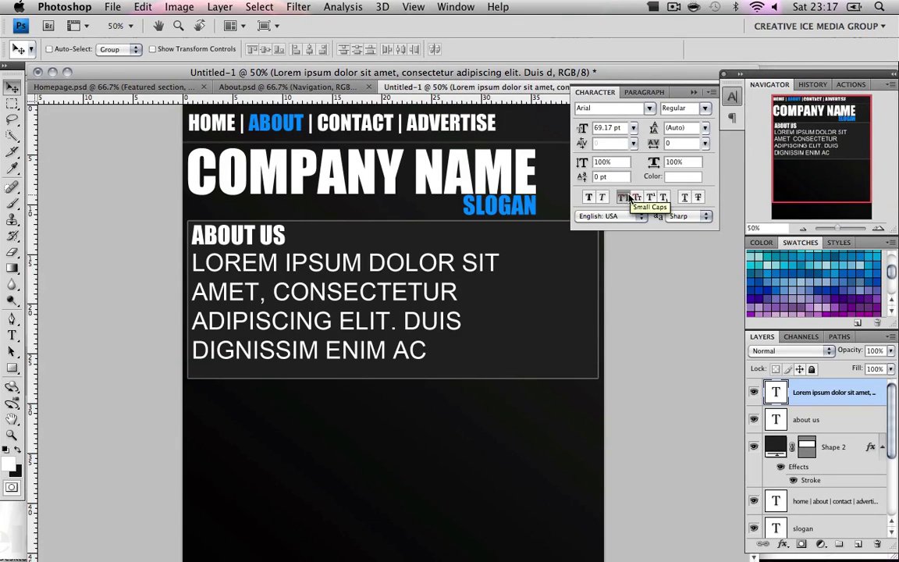
{"action": "left_click", "coordinate": [627, 196]}
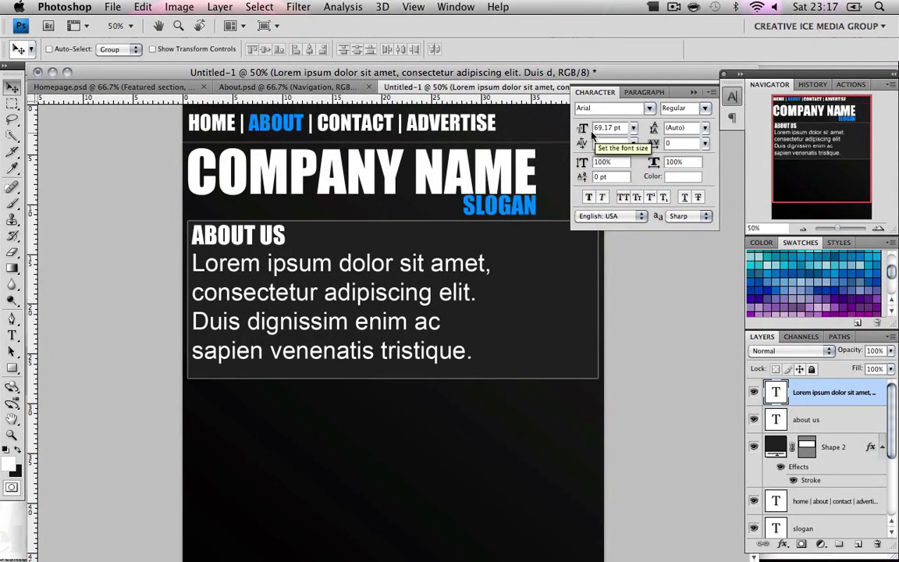
{"action": "mouse_move", "coordinate": [583, 129]}
{"action": "left_mouse_down"}
{"action": "mouse_move", "coordinate": [545, 140]}
{"action": "mouse_move", "coordinate": [586, 130]}
{"action": "left_mouse_up"}
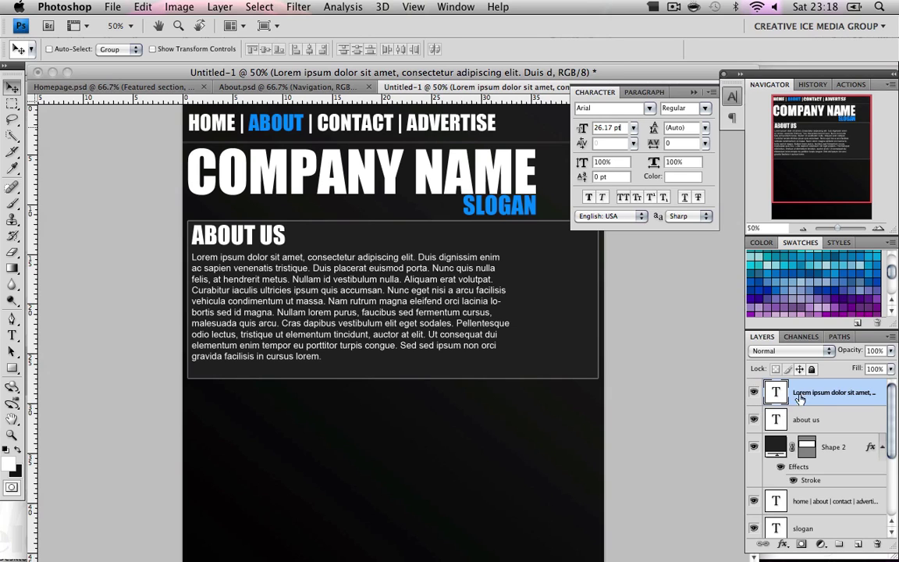
{"action": "left_click", "coordinate": [12, 336]}
{"action": "left_click", "coordinate": [350, 315]}
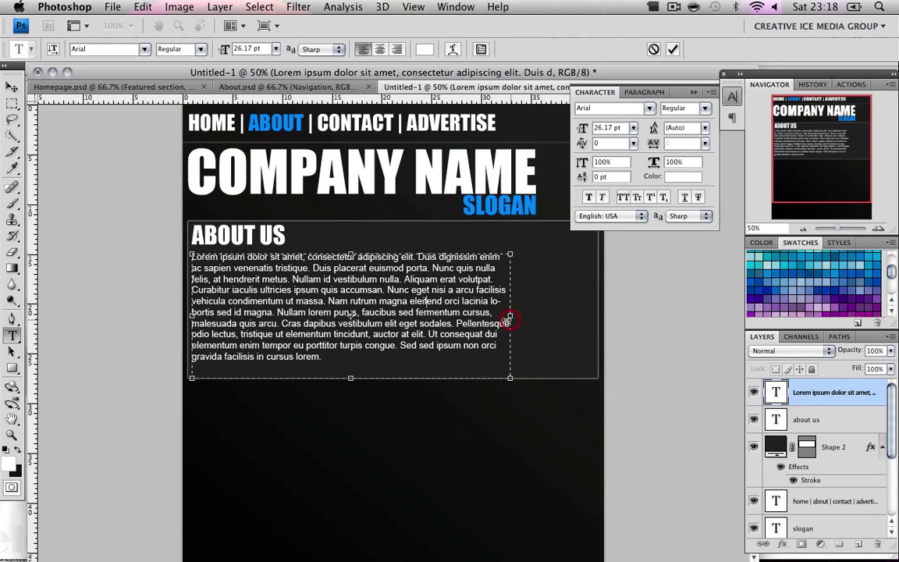
Narrow the paragraph box and break the line after 'magna eleif'
{"action": "left_click_drag", "start_coordinate": [509, 315], "coordinate": [480, 315]}
{"action": "key", "text": "Return"}
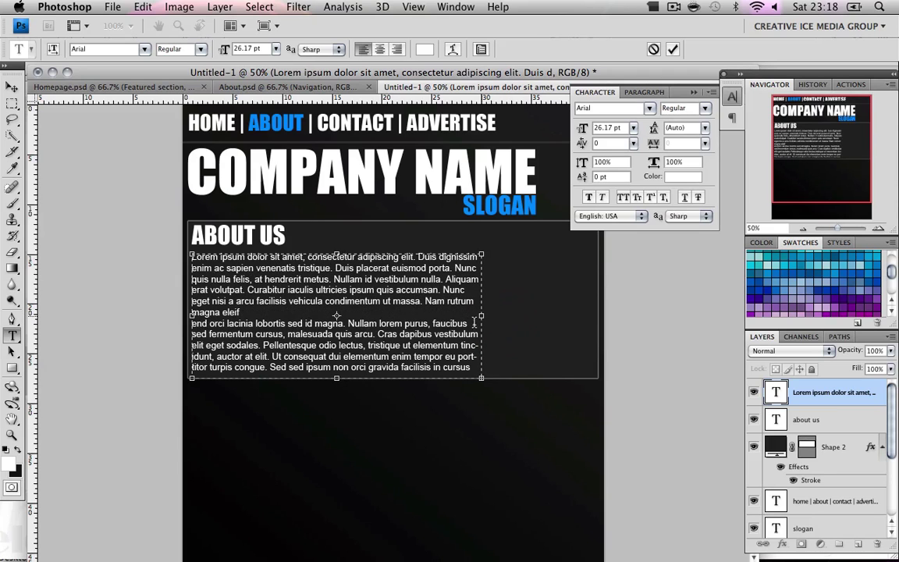
{"action": "left_click", "coordinate": [13, 87]}
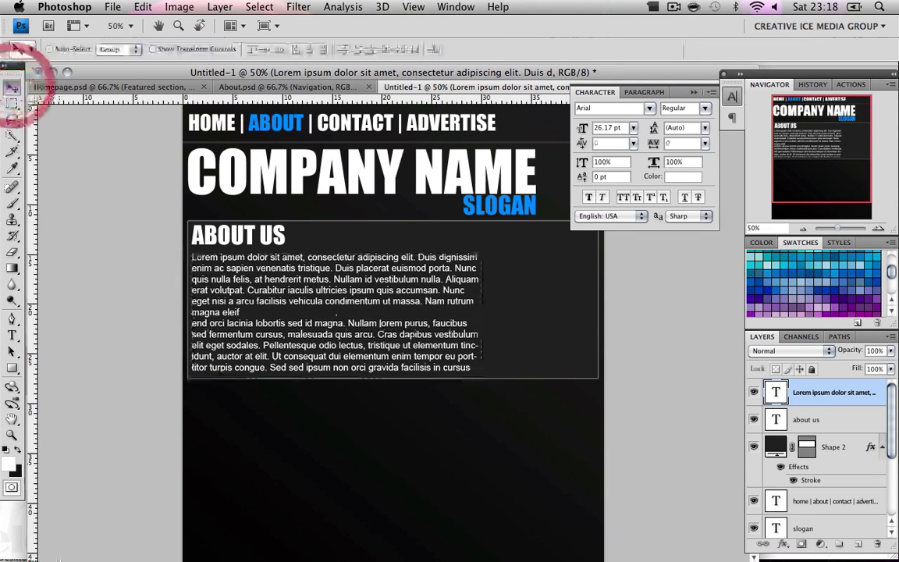
Open the portrait photo from Finder's Pictures folder in Photoshop
{"action": "left_click", "coordinate": [66, 550]}
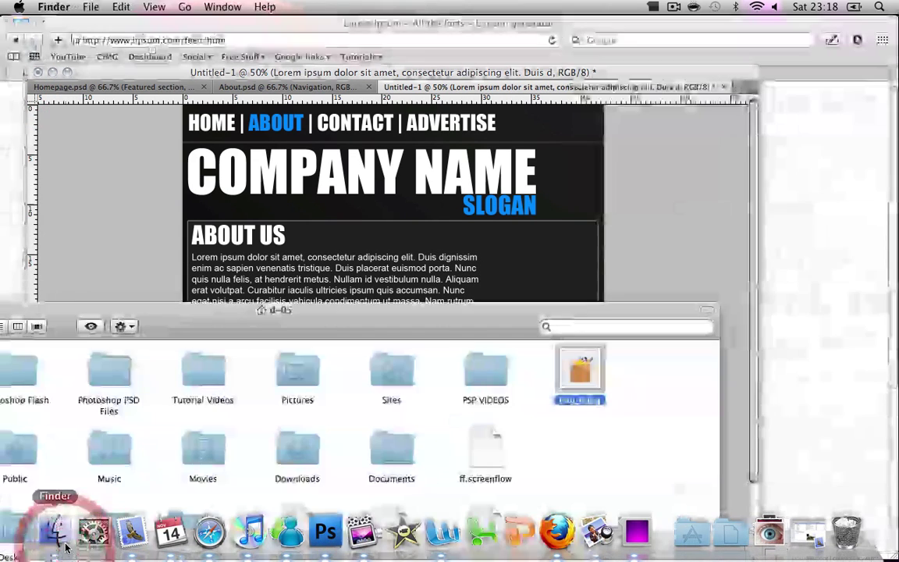
{"action": "left_click_drag", "start_coordinate": [347, 315], "coordinate": [500, 110]}
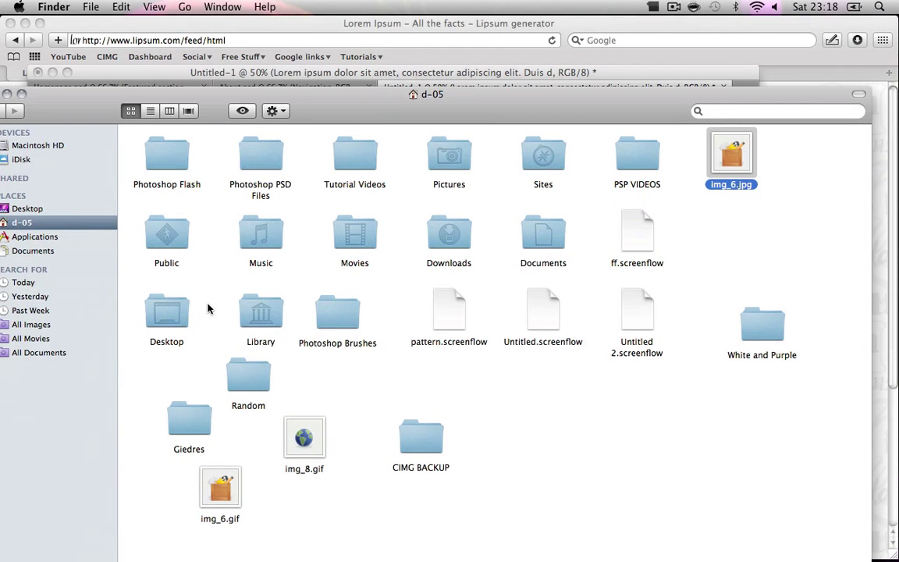
{"action": "double_click", "coordinate": [425, 160]}
{"action": "left_click_drag", "start_coordinate": [726, 94], "coordinate": [453, 383]}
{"action": "left_click_drag", "start_coordinate": [466, 439], "coordinate": [327, 529]}
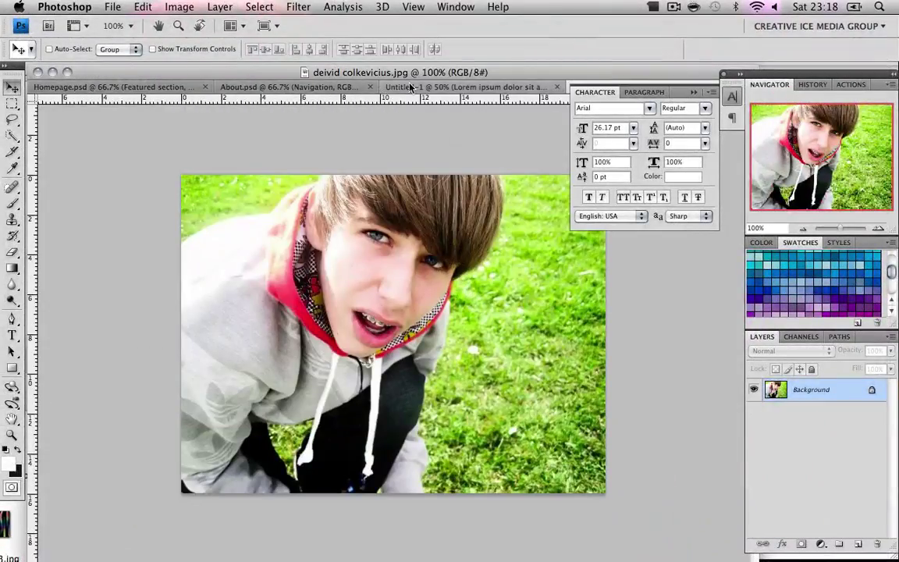
Bring the portrait into Untitled-1 and scale it to 48.9% in the About box's top-right corner
{"action": "left_click_drag", "start_coordinate": [410, 87], "coordinate": [394, 320]}
{"action": "key", "text": "super+t"}
{"action": "mouse_move", "coordinate": [562, 276]}
{"action": "left_mouse_down"}
{"action": "mouse_move", "coordinate": [455, 358]}
{"action": "mouse_move", "coordinate": [597, 273]}
{"action": "mouse_move", "coordinate": [564, 269]}
{"action": "mouse_move", "coordinate": [574, 265]}
{"action": "left_mouse_up"}
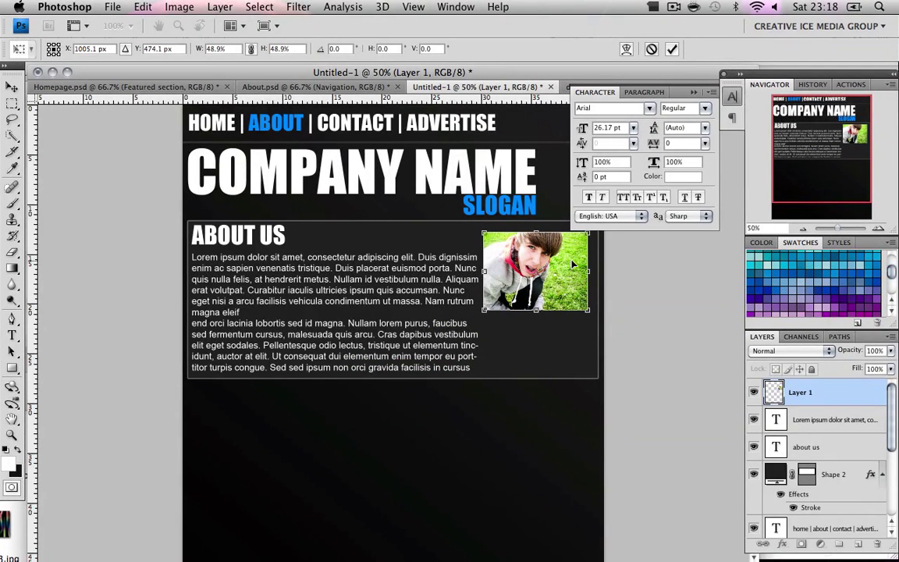
{"action": "key", "text": "Return"}
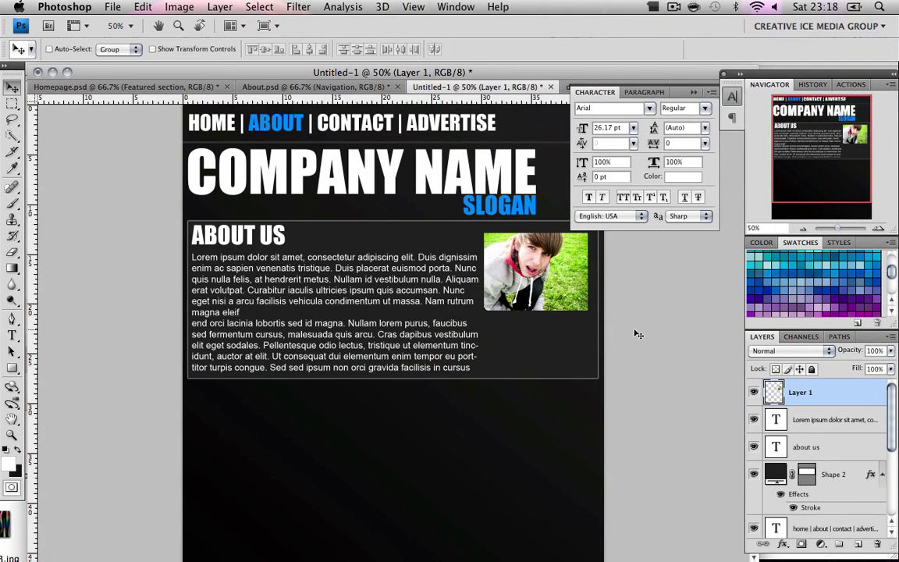
Widen the Lorem ipsum paragraph box to the About box's right edge
{"action": "left_click", "coordinate": [813, 419]}
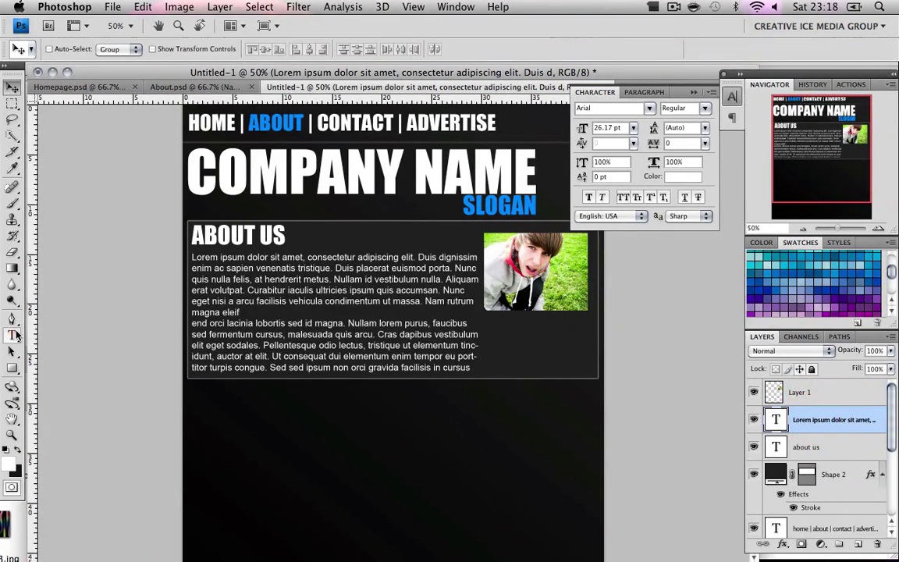
{"action": "left_click", "coordinate": [11, 335]}
{"action": "left_click", "coordinate": [336, 315]}
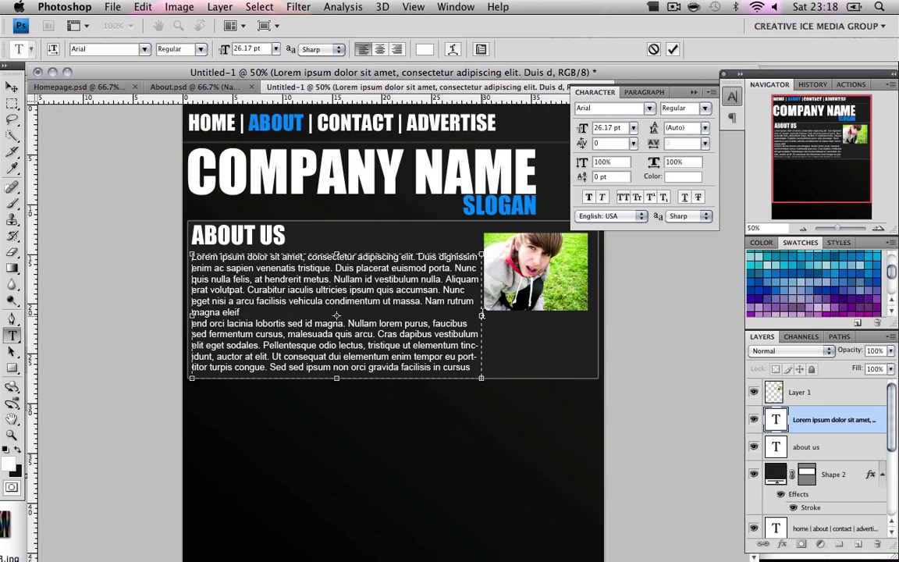
{"action": "left_click_drag", "start_coordinate": [480, 379], "coordinate": [589, 373]}
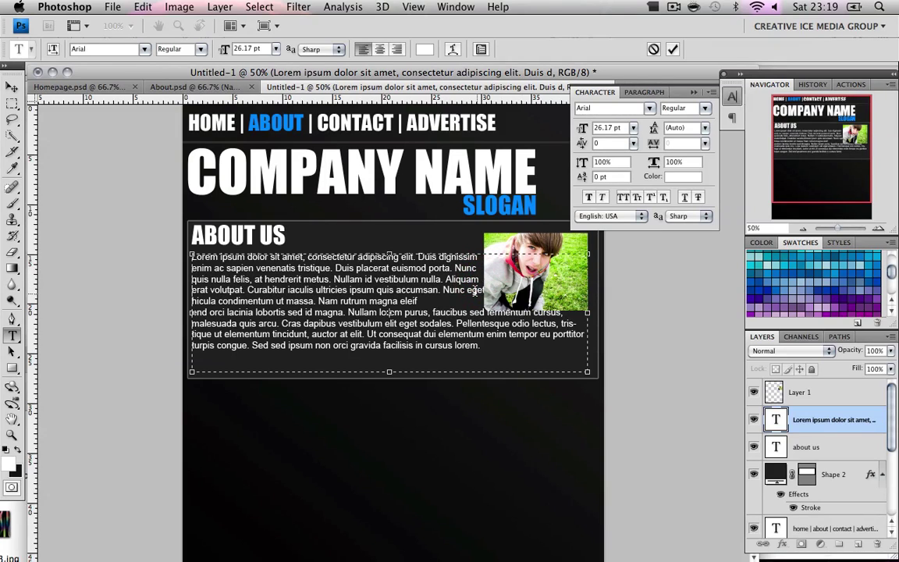
Add line breaks after 'Nunc' and 'rutrum' and rejoin 'magna eleifend' so text wraps around the photo
{"action": "left_click", "coordinate": [467, 290]}
{"action": "key", "text": "Return"}
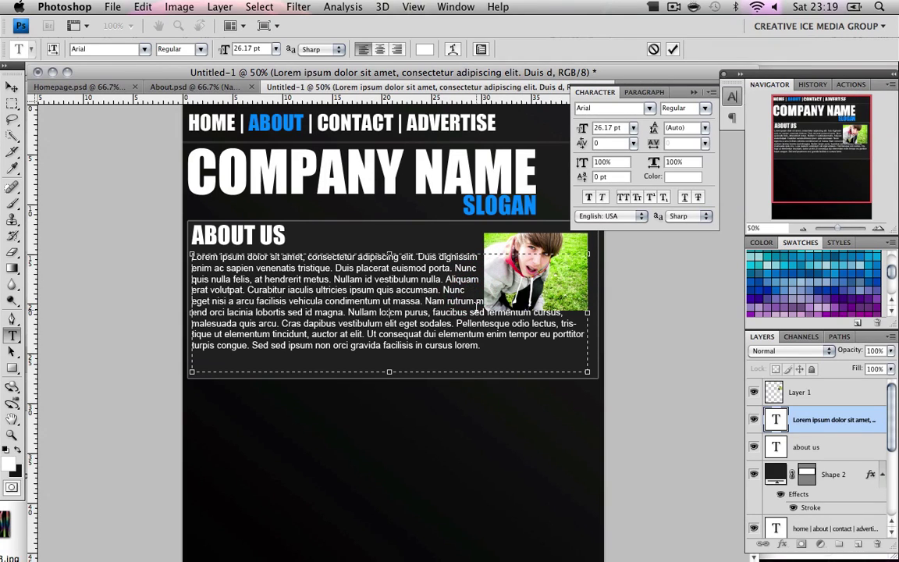
{"action": "left_click", "coordinate": [475, 301]}
{"action": "key", "text": "Return"}
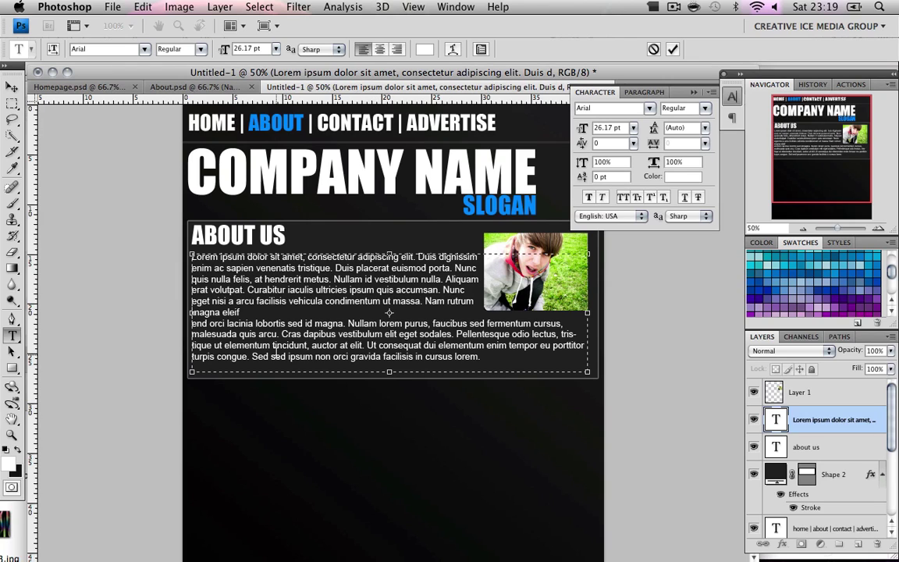
{"action": "key", "text": "End"}
{"action": "key", "text": "Delete"}
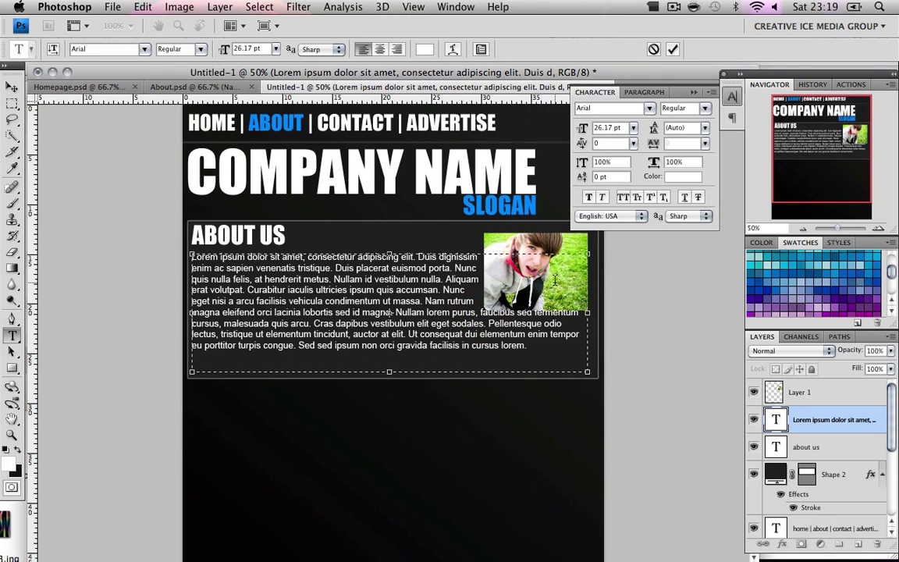
{"action": "key", "text": "Return"}
{"action": "left_click", "coordinate": [12, 86]}
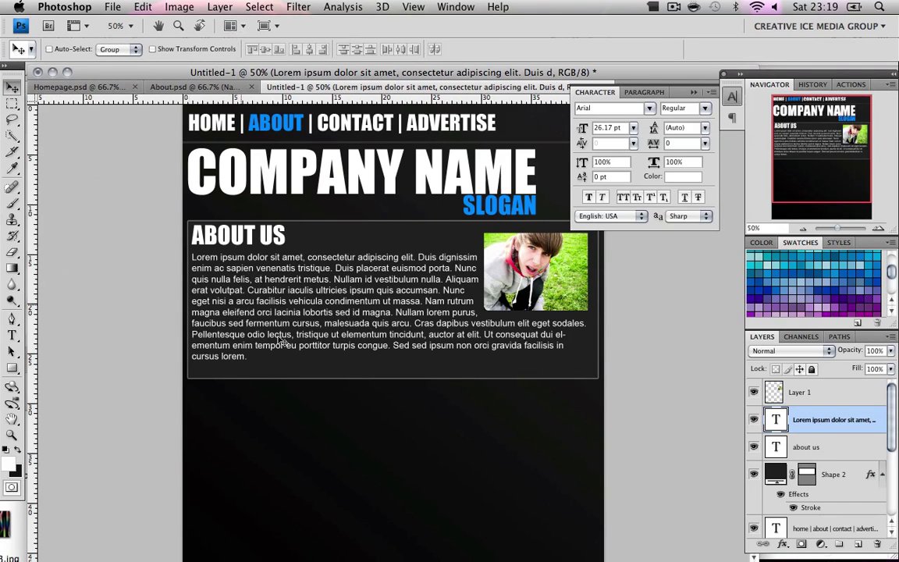
Duplicate the About Us box (Shape 2) below it and stretch the copy to 144.4% height
{"action": "scroll", "coordinate": [185, 307], "scroll_direction": "down", "scroll_amount": 2}
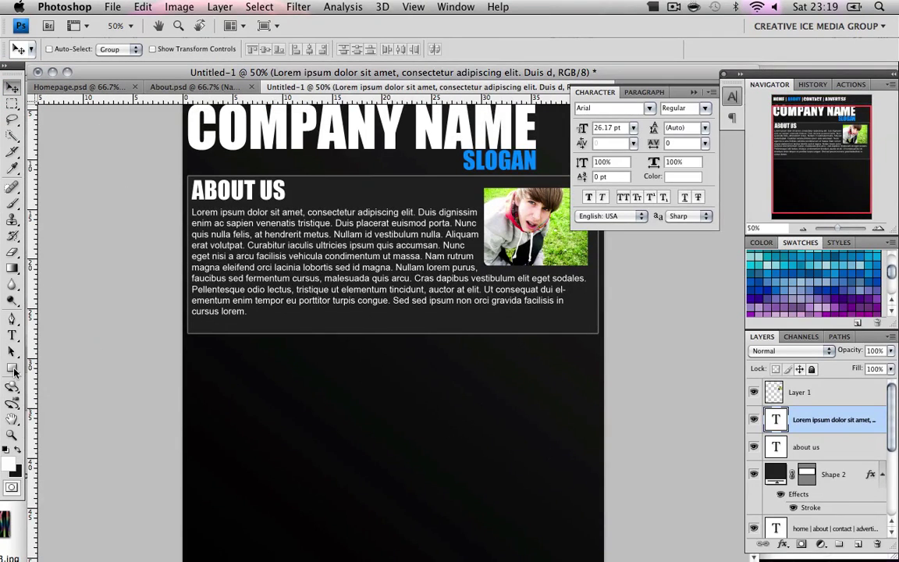
{"action": "left_click", "coordinate": [827, 474]}
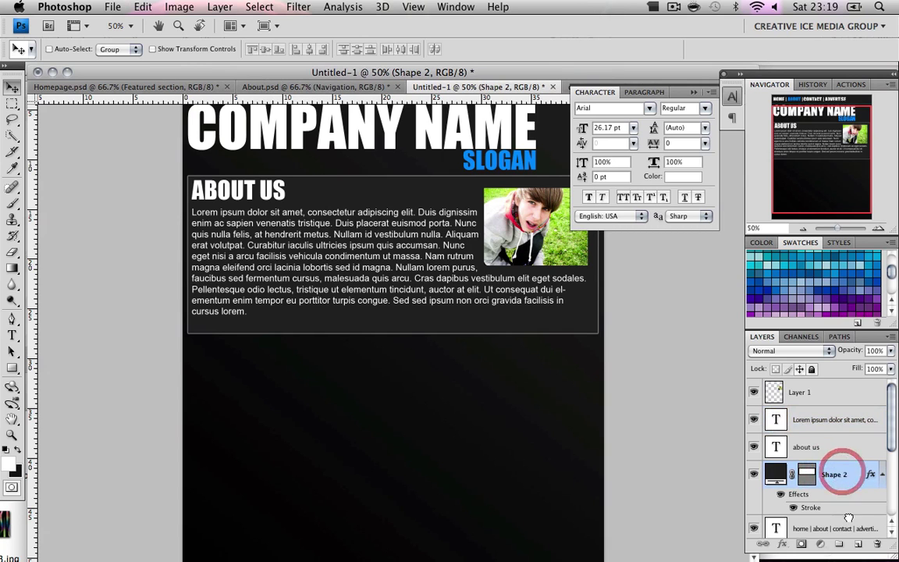
{"action": "key", "text": "super+j"}
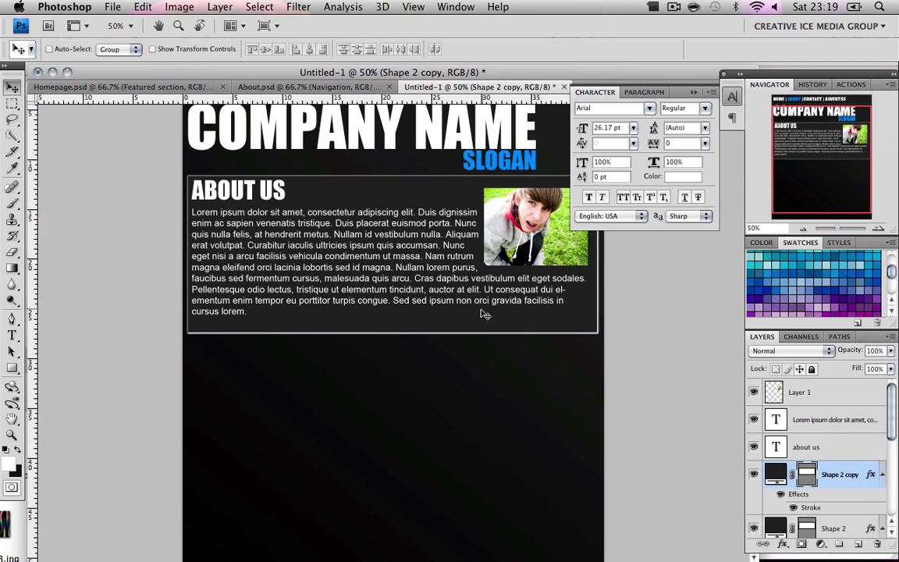
{"action": "left_click_drag", "start_coordinate": [480, 325], "coordinate": [484, 474]}
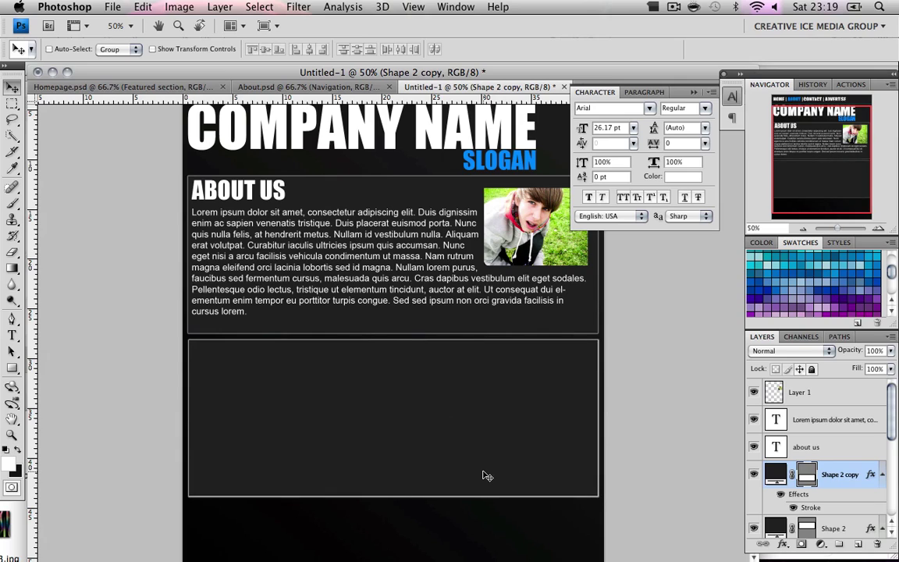
{"action": "key", "text": "super+t"}
{"action": "scroll", "coordinate": [437, 460], "scroll_direction": "down", "scroll_amount": 1}
{"action": "left_click_drag", "start_coordinate": [393, 480], "coordinate": [393, 543]}
{"action": "key", "text": "Return"}
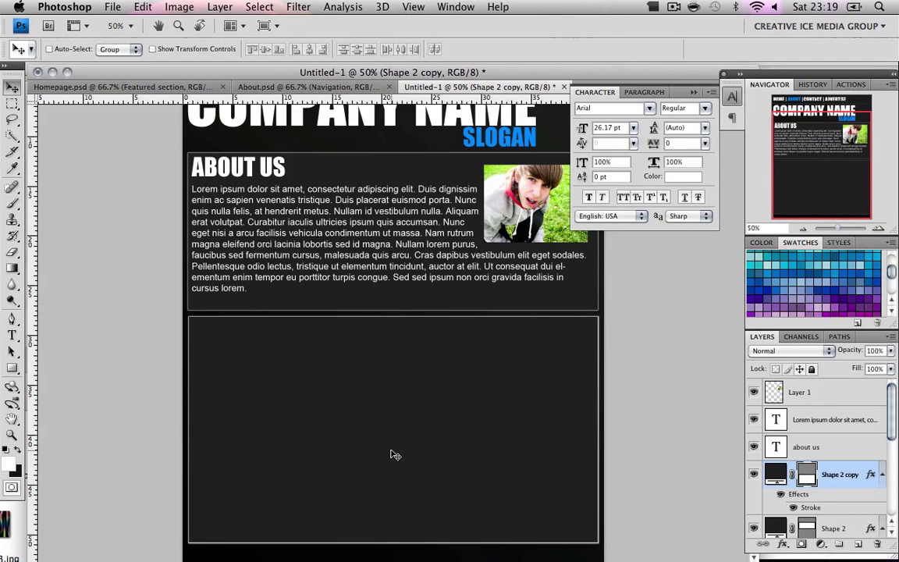
Discard an accidental empty text layer started inside the new box
{"action": "left_click", "coordinate": [13, 335]}
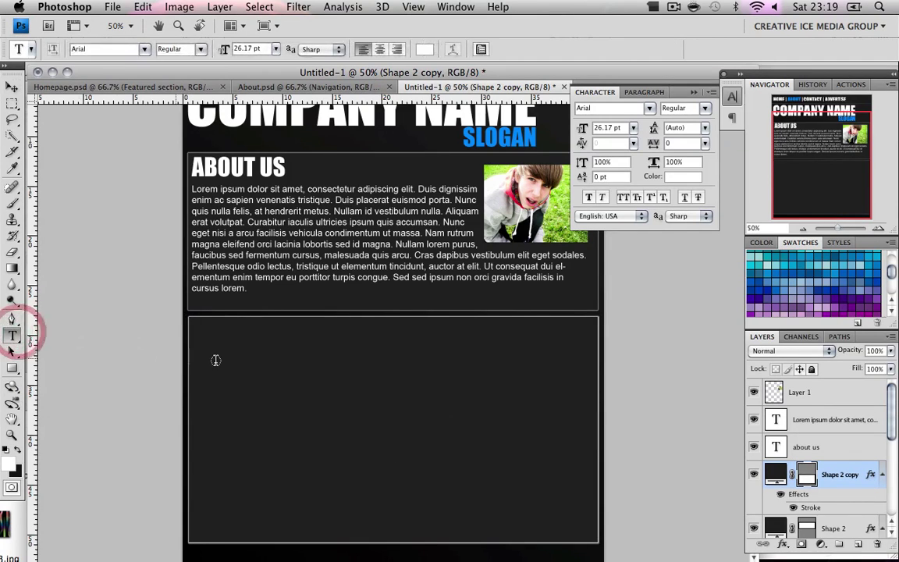
{"action": "left_click", "coordinate": [232, 364]}
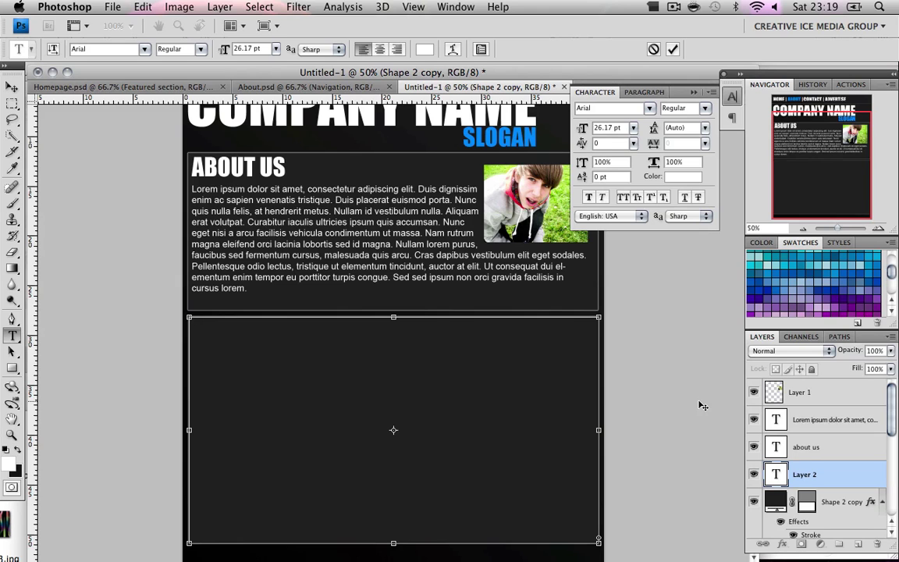
{"action": "left_click", "coordinate": [829, 447]}
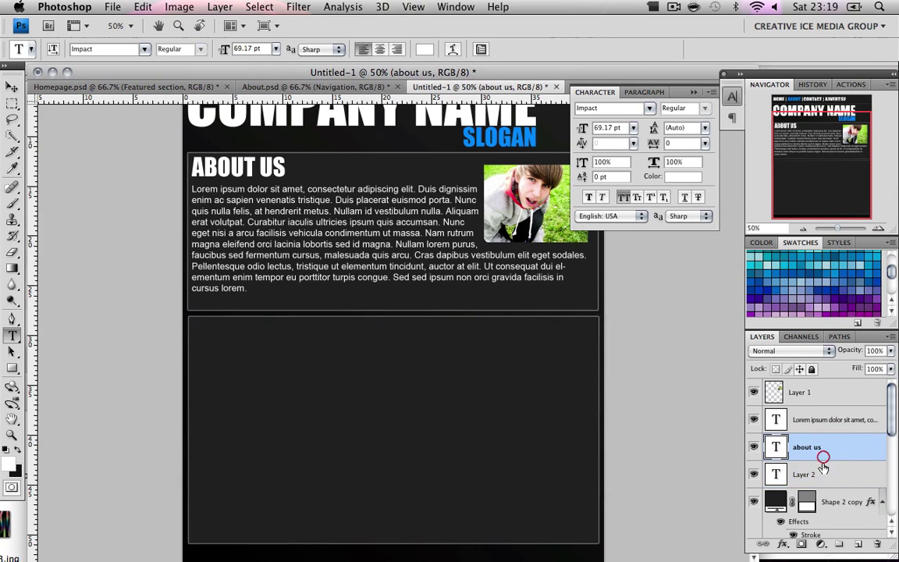
{"action": "left_click", "coordinate": [823, 456]}
{"action": "left_click", "coordinate": [819, 473]}
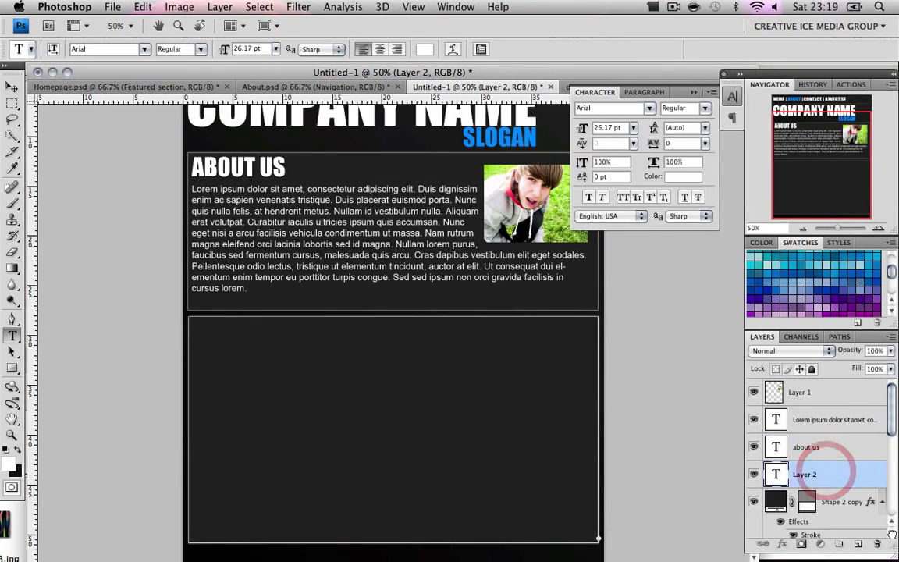
{"action": "key", "text": "BackSpace"}
Type the heading 'What We Can Do For You' below the paragraph
{"action": "left_click", "coordinate": [831, 398]}
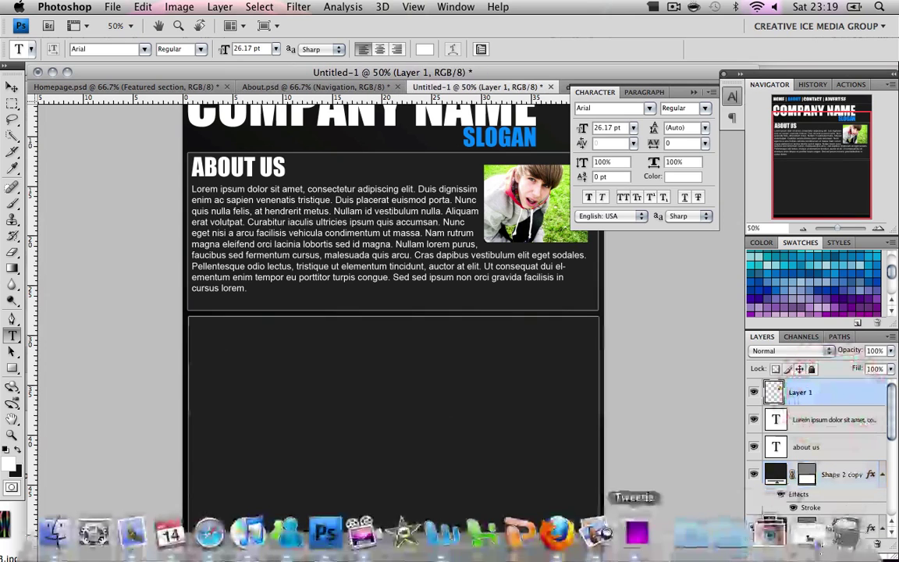
{"action": "left_click", "coordinate": [332, 304]}
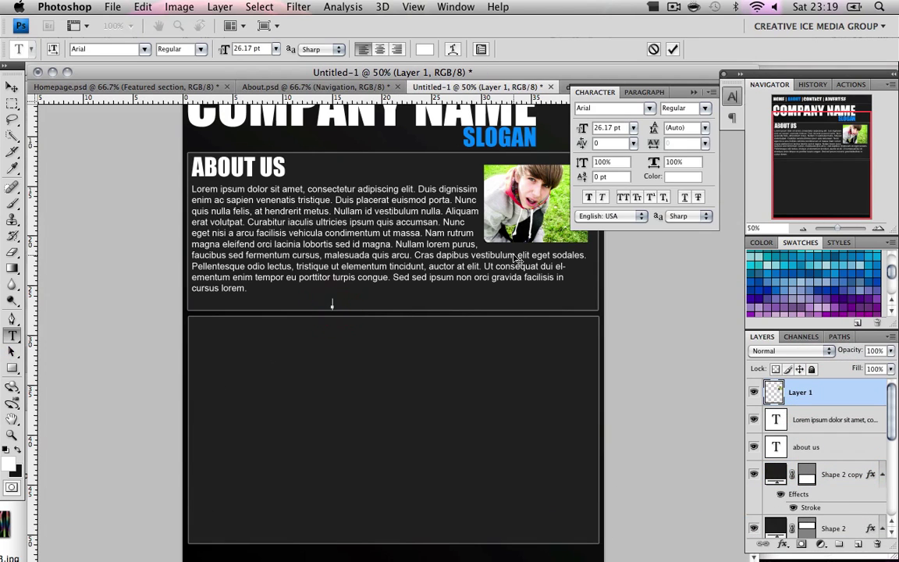
{"action": "type", "text": "Wh"}
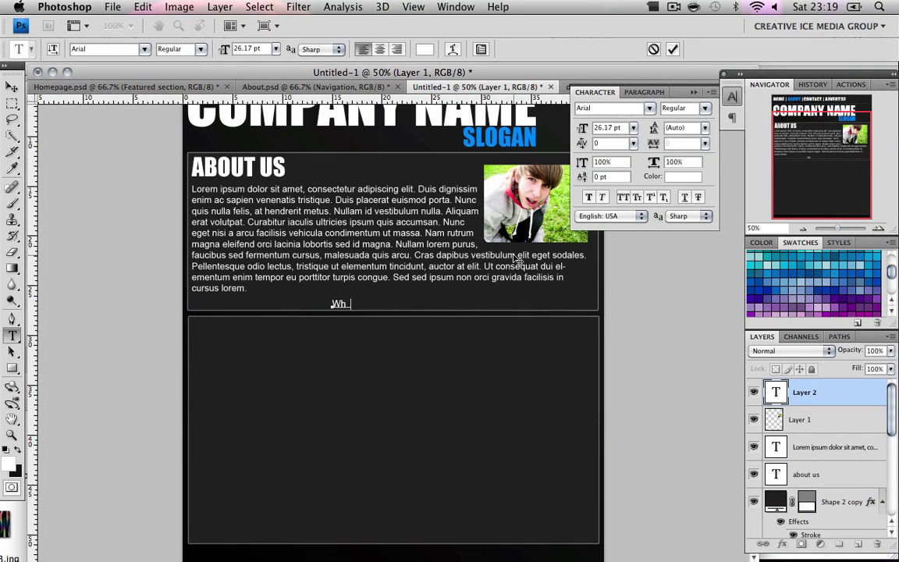
{"action": "type", "text": "at We Can Do For"}
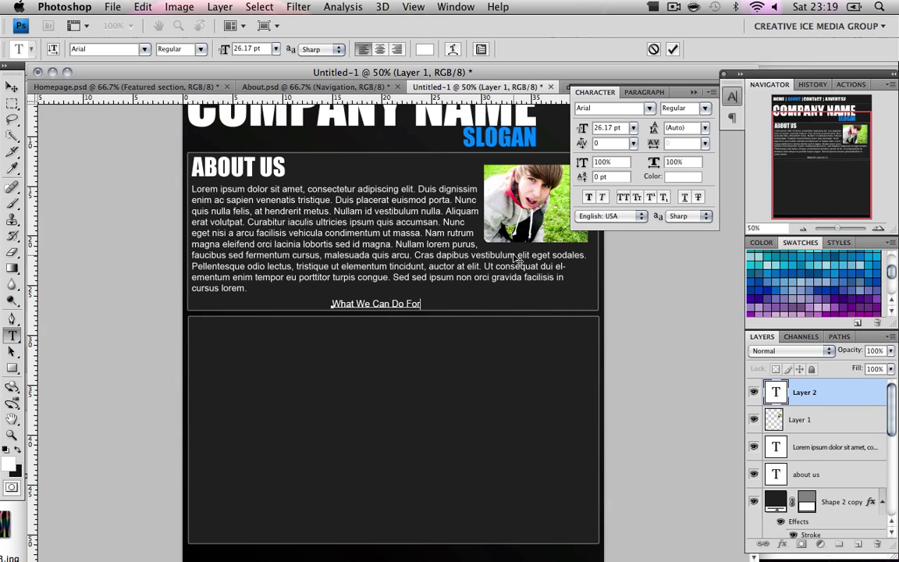
{"action": "type", "text": " You"}
{"action": "left_click", "coordinate": [11, 85]}
Set the heading to Impact at 69.17 pt, matching the About Us heading
{"action": "left_click", "coordinate": [597, 107]}
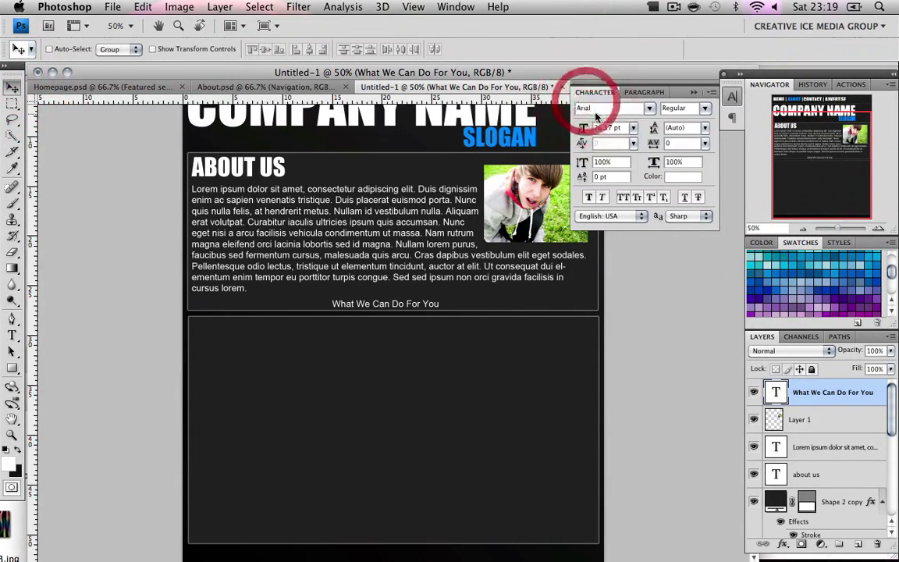
{"action": "type", "text": "Impact"}
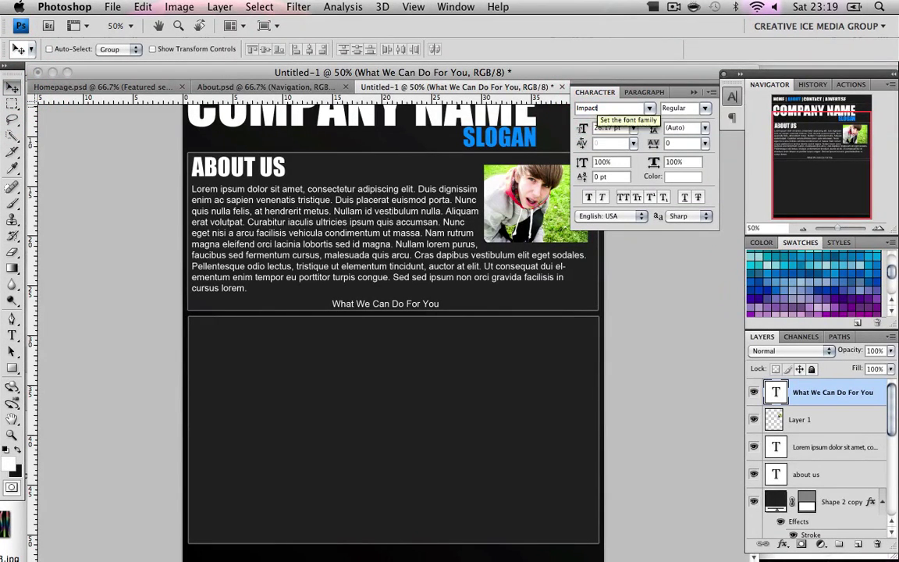
{"action": "key", "text": "Return"}
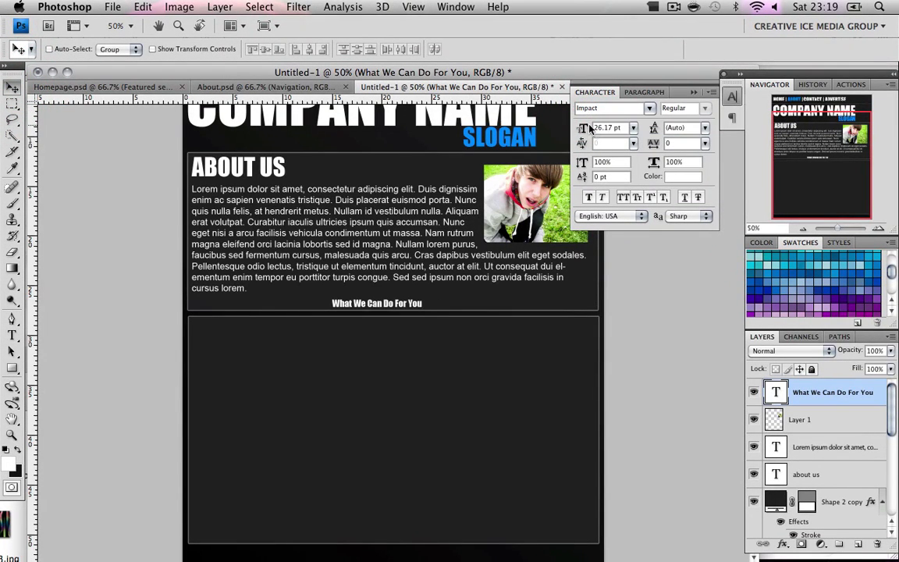
{"action": "left_click", "coordinate": [817, 471]}
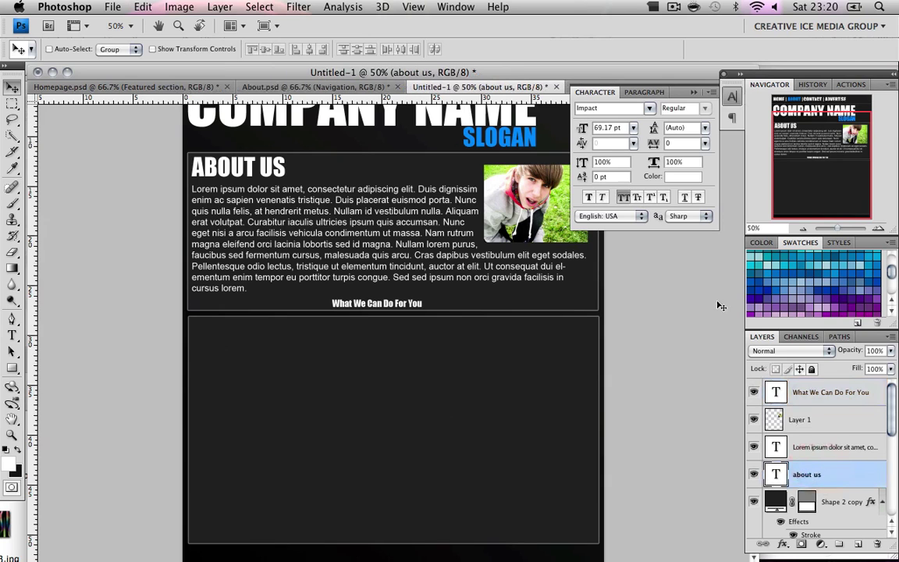
{"action": "left_click", "coordinate": [808, 402]}
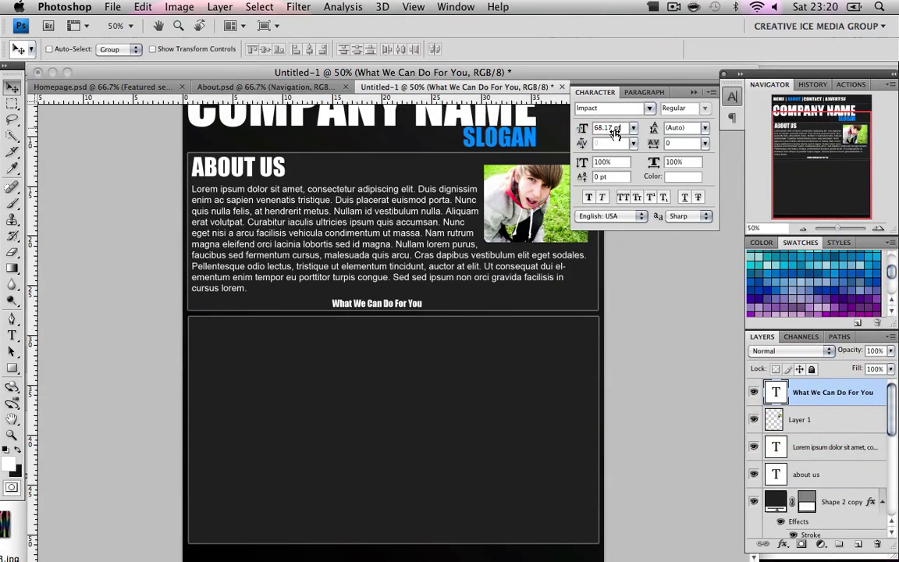
{"action": "key", "text": "Return"}
Make the heading all caps and align it under About Us in the lower box
{"action": "left_click_drag", "start_coordinate": [395, 301], "coordinate": [263, 336]}
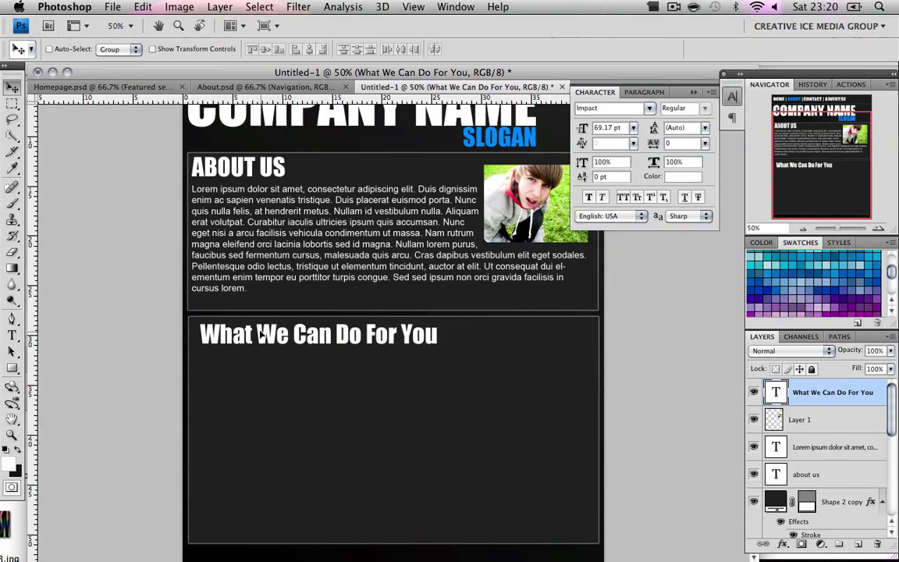
{"action": "left_click", "coordinate": [629, 198]}
{"action": "left_click_drag", "start_coordinate": [335, 343], "coordinate": [327, 344]}
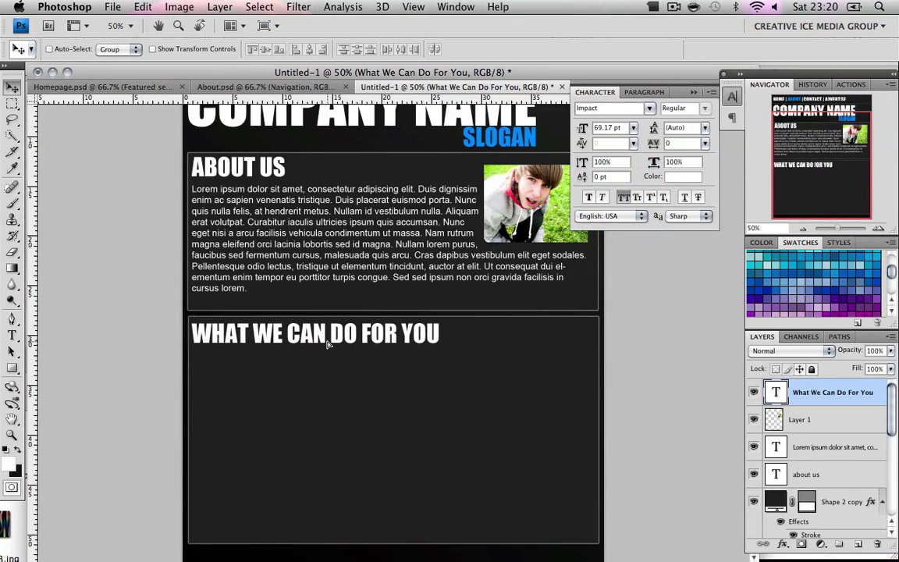
{"action": "key", "text": "Right"}
{"action": "key", "text": "Right"}
{"action": "key", "text": "Right"}
{"action": "key", "text": "Right"}
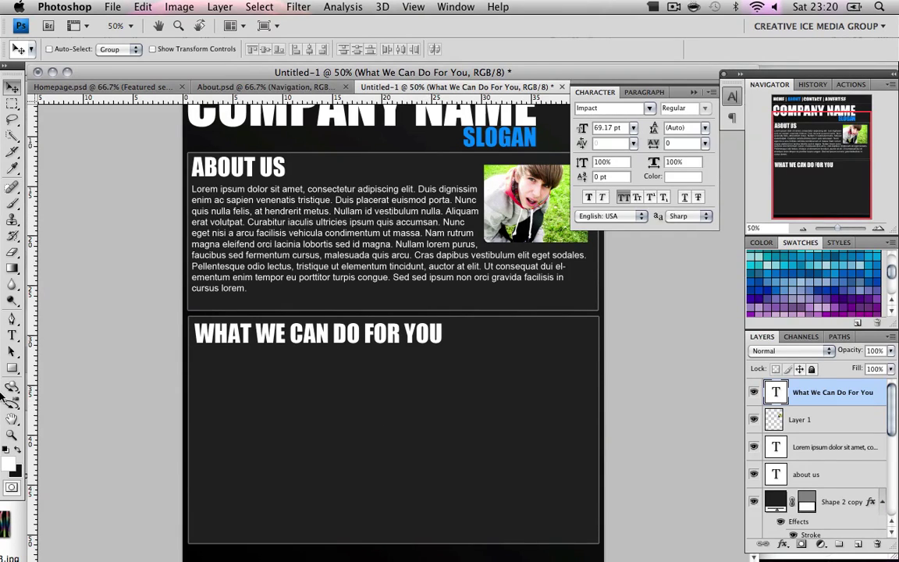
Draw a paragraph box in the second content box and paste the Lorem ipsum text
{"action": "left_click", "coordinate": [11, 336]}
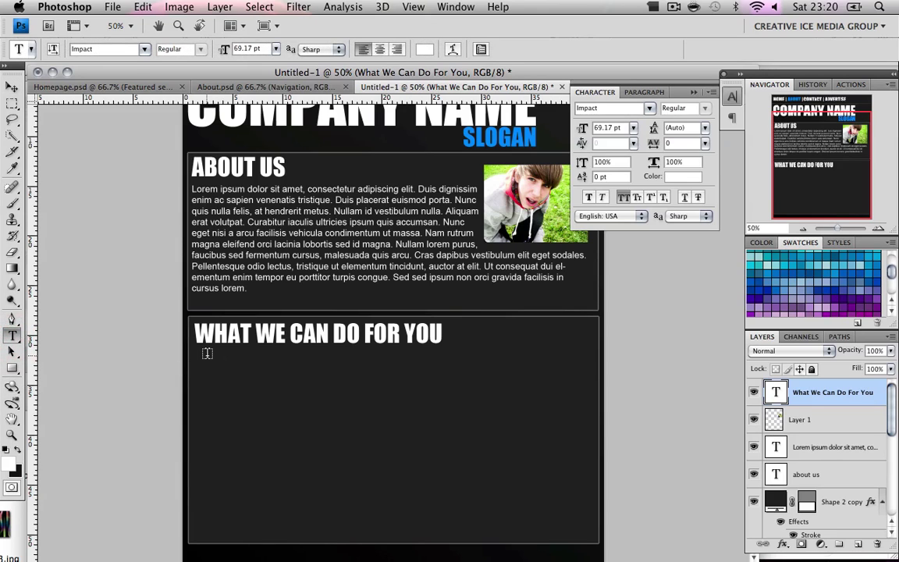
{"action": "left_click_drag", "start_coordinate": [210, 355], "coordinate": [586, 535]}
{"action": "left_click", "coordinate": [593, 110]}
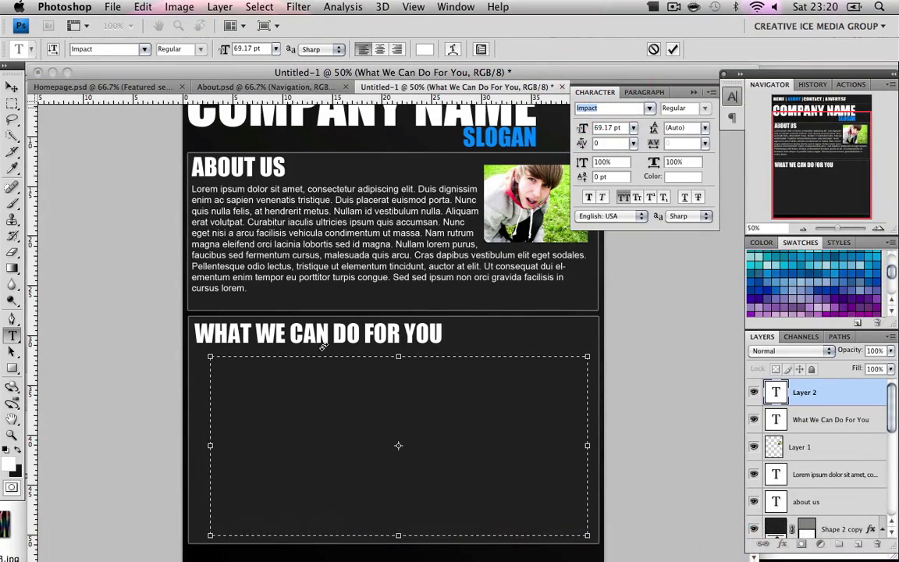
{"action": "key", "text": "super+v"}
{"action": "left_click", "coordinate": [463, 177]}
{"action": "key", "text": "super+v"}
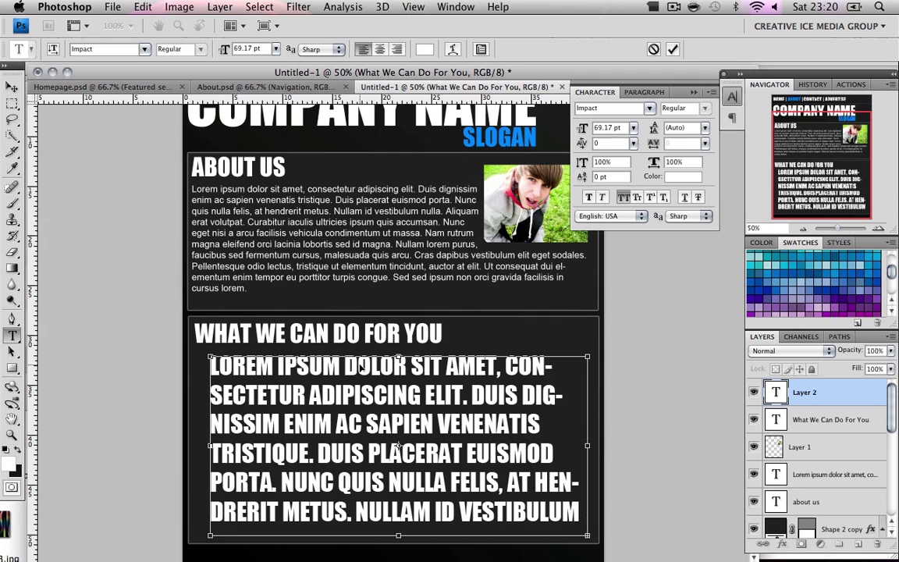
{"action": "key", "text": "super+a"}
{"action": "left_click_drag", "start_coordinate": [587, 131], "coordinate": [555, 137]}
Set the text to Arial with All Caps off and paste a second Lorem ipsum paragraph
{"action": "left_click", "coordinate": [607, 108]}
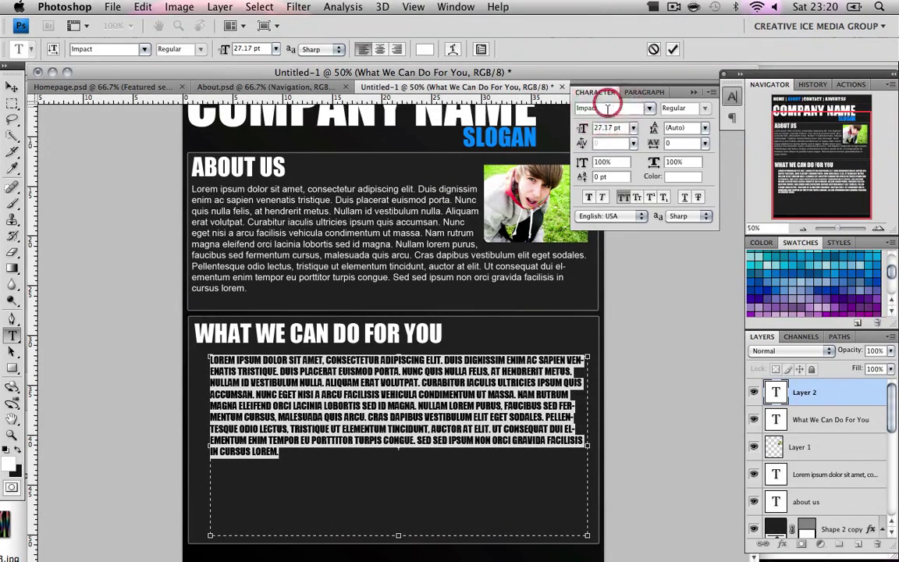
{"action": "type", "text": "Arial"}
{"action": "key", "text": "Return"}
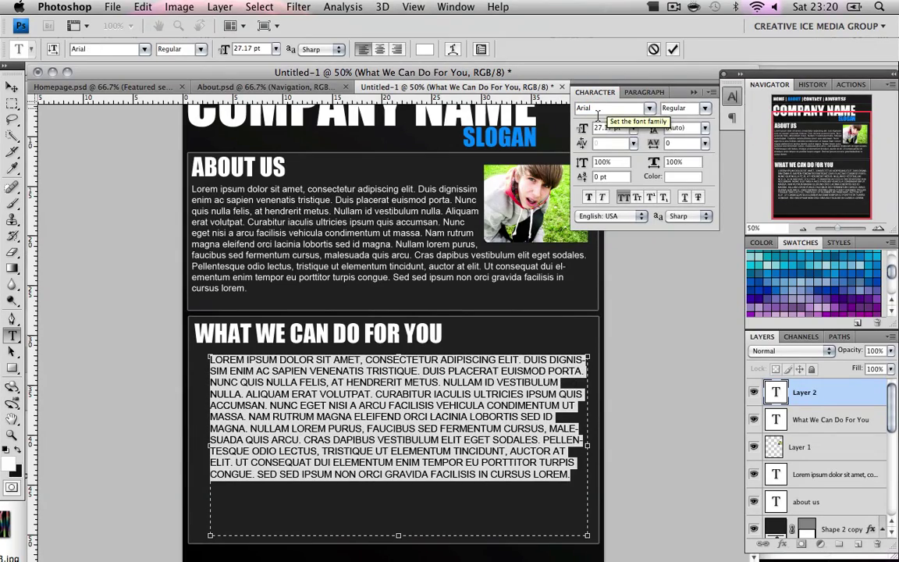
{"action": "left_click", "coordinate": [625, 198]}
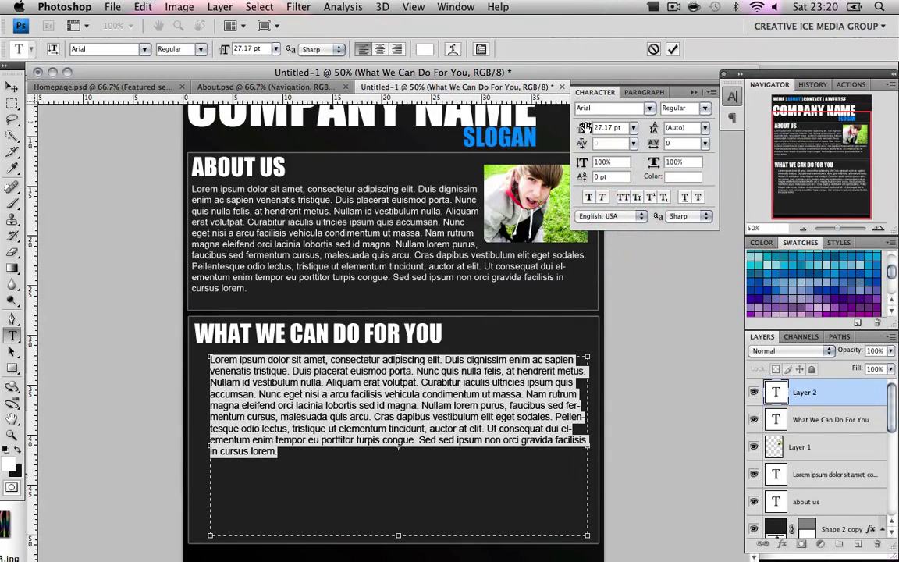
{"action": "left_click", "coordinate": [325, 459]}
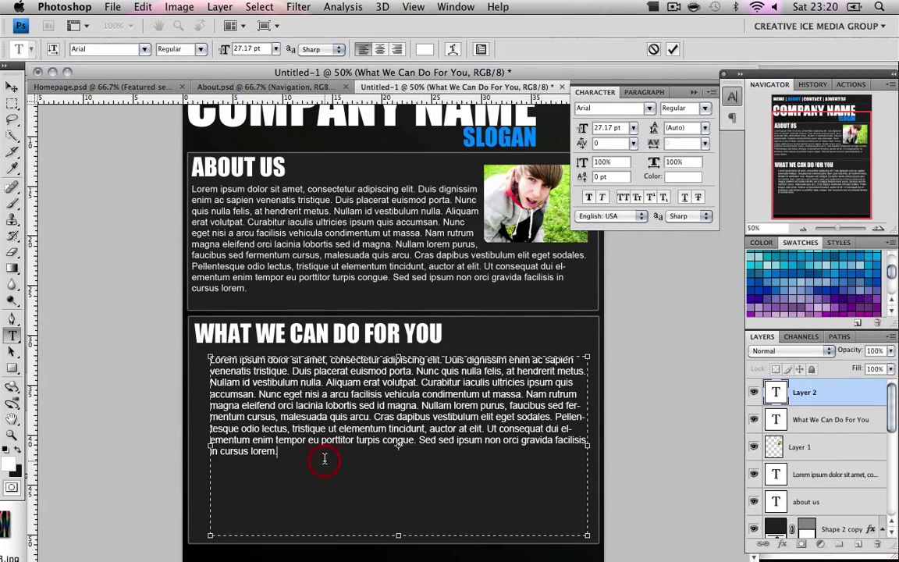
{"action": "key", "text": "super+v"}
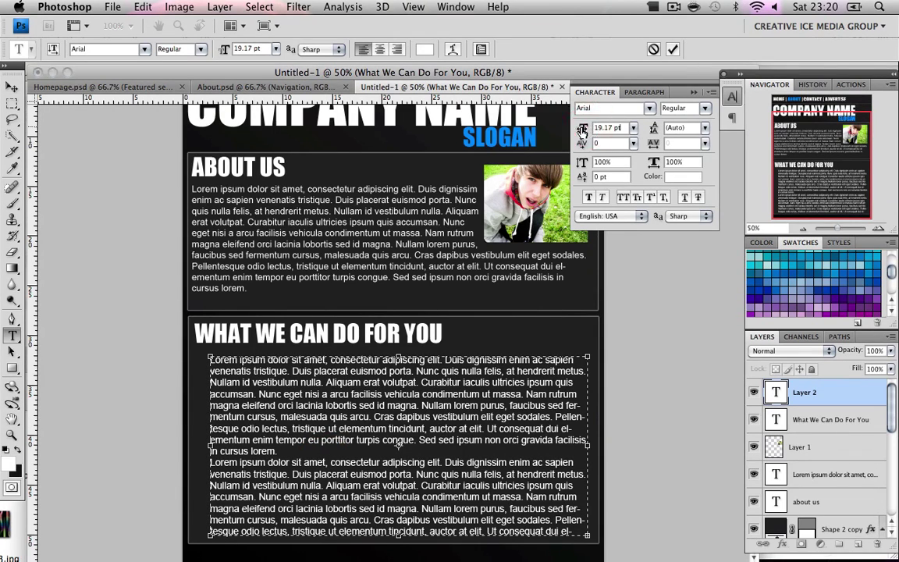
{"action": "left_click", "coordinate": [13, 87]}
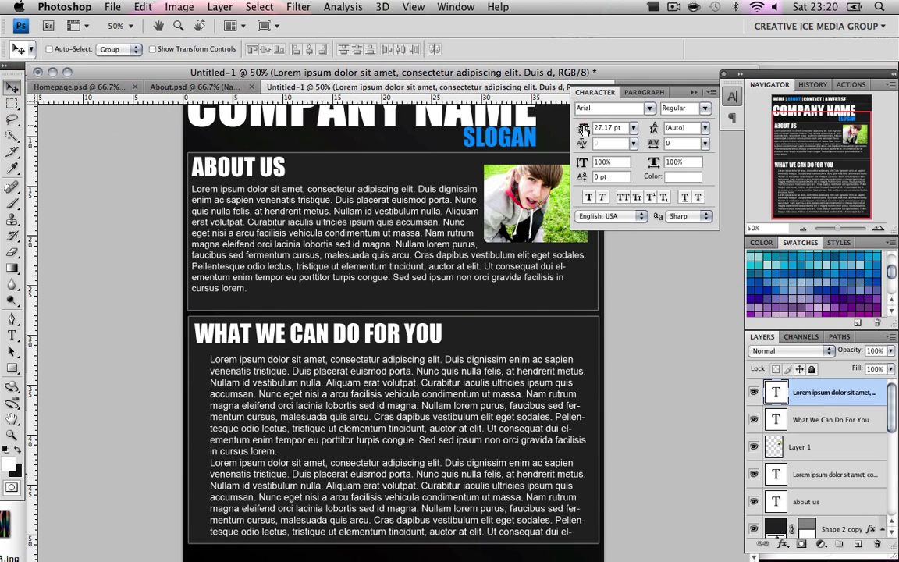
Reduce the body text to 22.17 pt, add a blank line between paragraphs, and nudge it into place
{"action": "left_click_drag", "start_coordinate": [583, 127], "coordinate": [581, 130]}
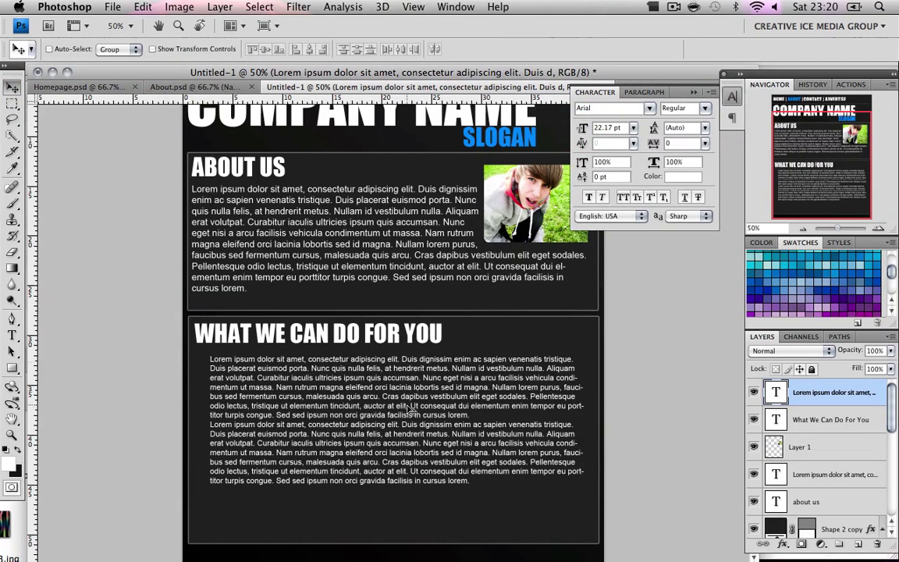
{"action": "left_click", "coordinate": [12, 334]}
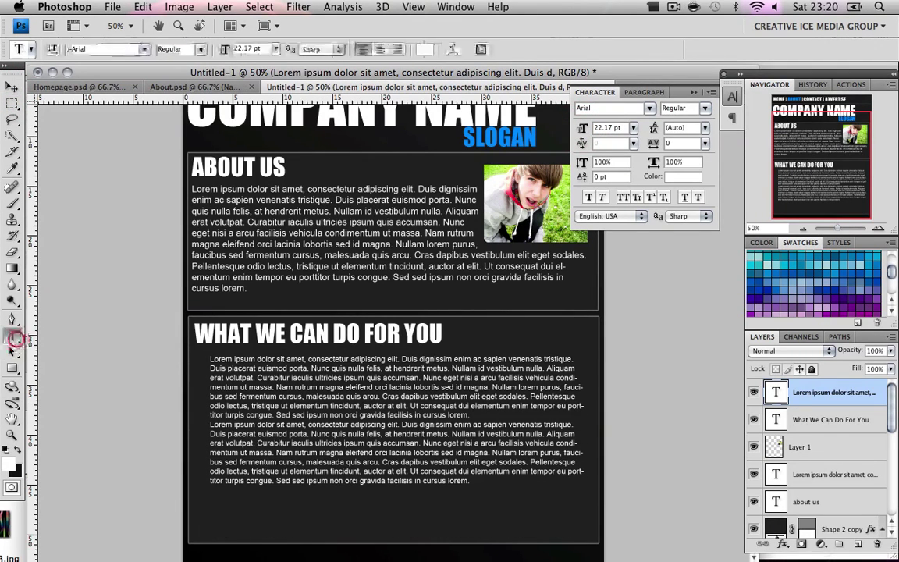
{"action": "left_click", "coordinate": [501, 415]}
{"action": "key", "text": "Return"}
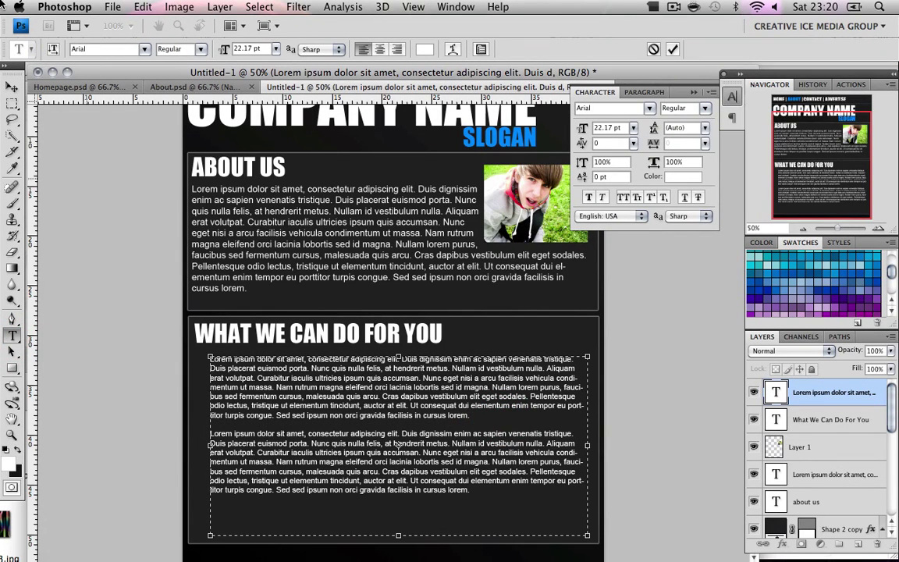
{"action": "left_click", "coordinate": [13, 87]}
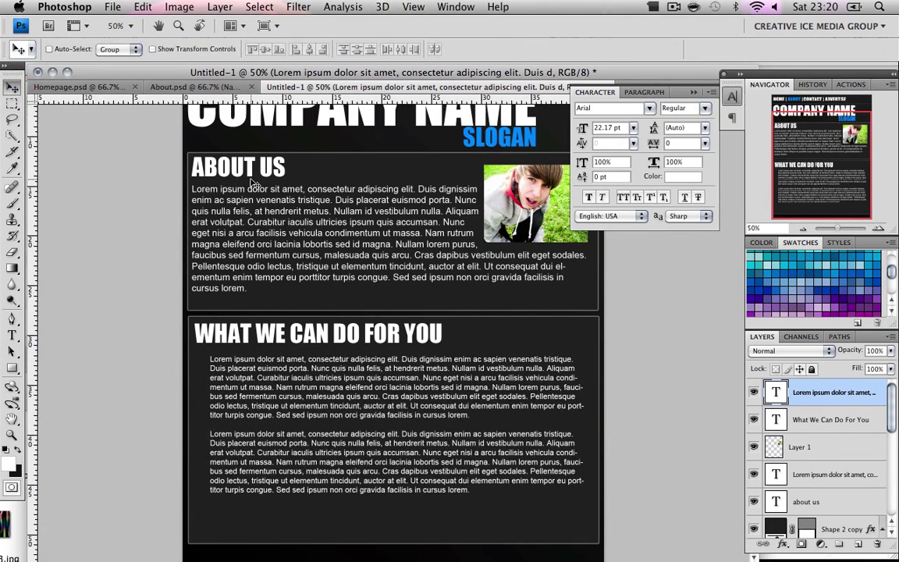
{"action": "left_click_drag", "start_coordinate": [430, 408], "coordinate": [433, 410]}
{"action": "key", "text": "Down"}
{"action": "key", "text": "Down"}
{"action": "key", "text": "Down"}
{"action": "key", "text": "Down"}
{"action": "key", "text": "Down"}
{"action": "key", "text": "Down"}
{"action": "key", "text": "Down"}
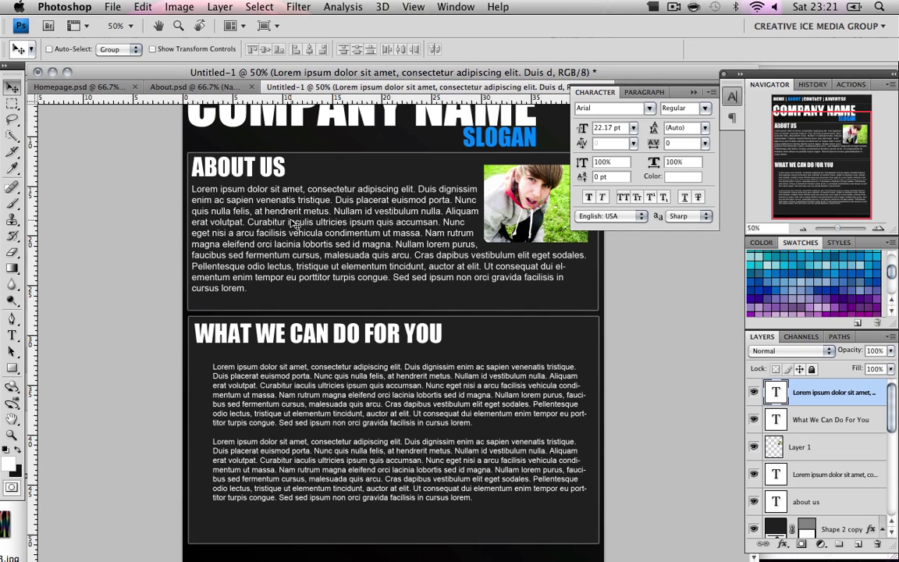
{"action": "key", "text": "Right"}
{"action": "key", "text": "Right"}
{"action": "key", "text": "Right"}
{"action": "key", "text": "Right"}
{"action": "key", "text": "Right"}
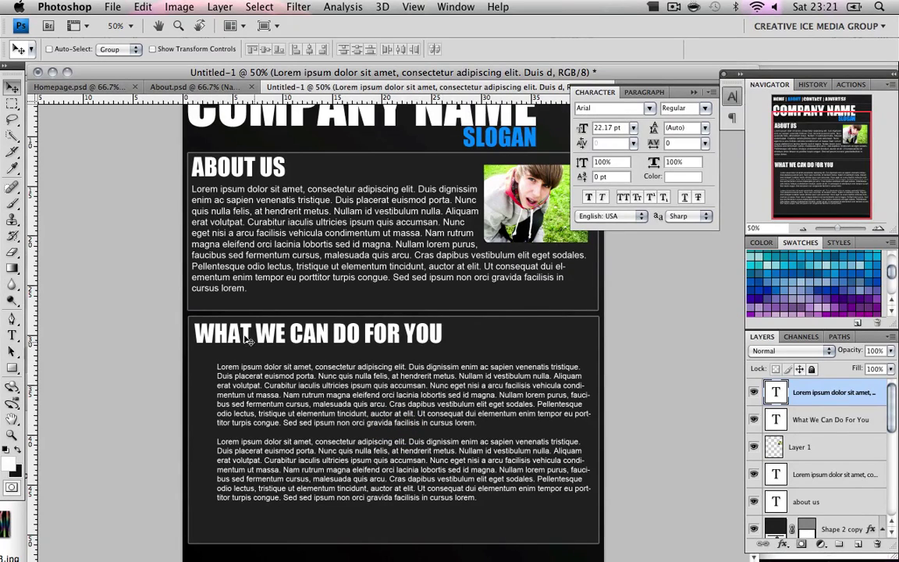
In About.psd, find and select the orange bullet icon layer, Layer 3 copy 2
{"action": "left_click", "coordinate": [214, 87]}
{"action": "scroll", "coordinate": [239, 284], "scroll_direction": "down", "scroll_amount": 5}
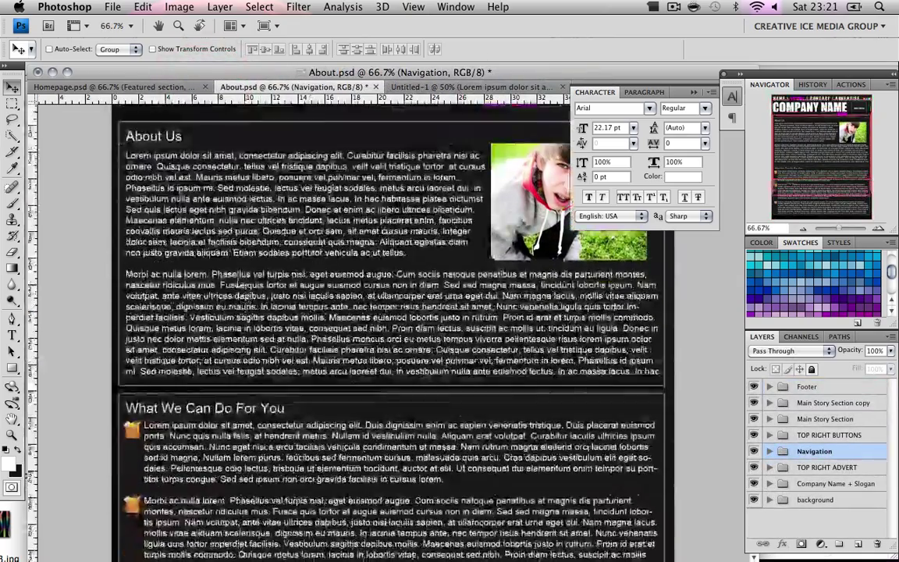
{"action": "scroll", "coordinate": [239, 284], "scroll_direction": "down", "scroll_amount": 5}
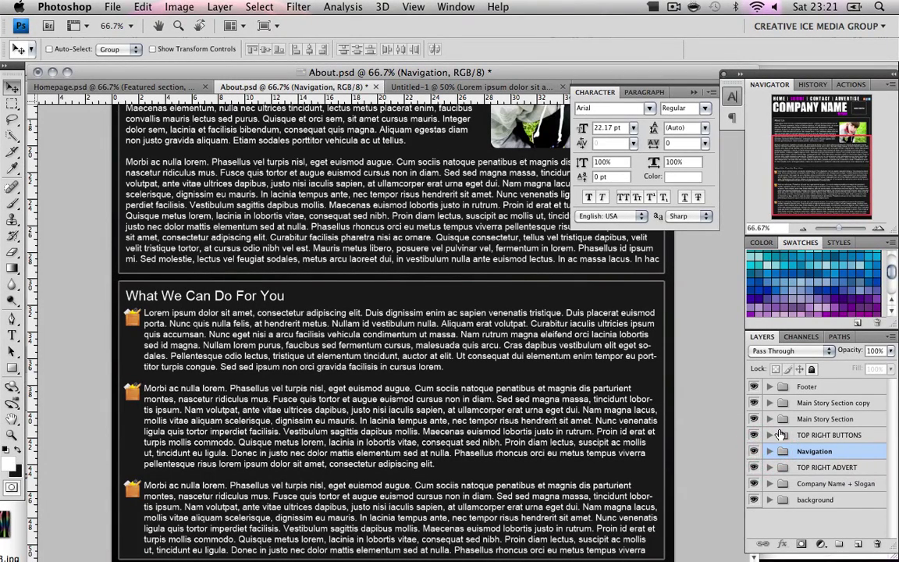
{"action": "left_click", "coordinate": [770, 434]}
{"action": "left_click", "coordinate": [770, 434]}
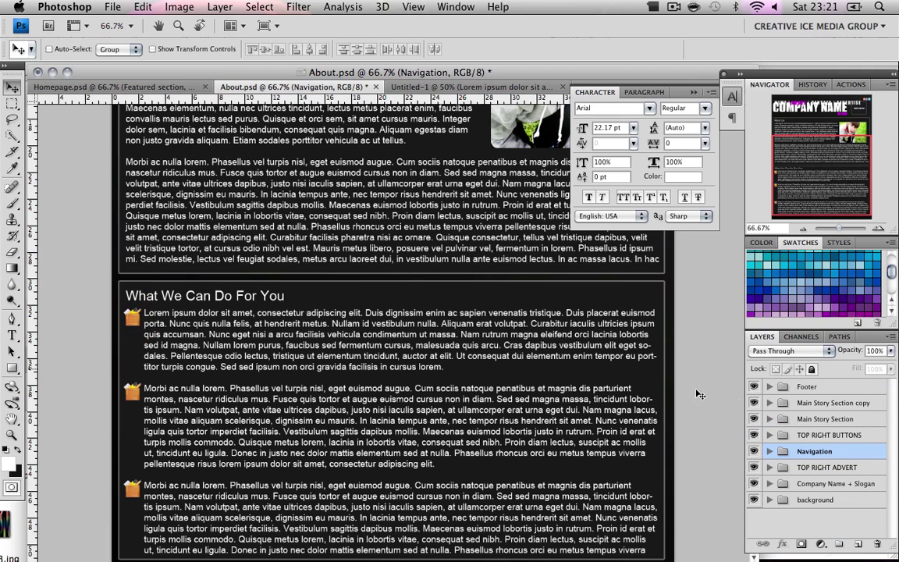
{"action": "left_click", "coordinate": [771, 402]}
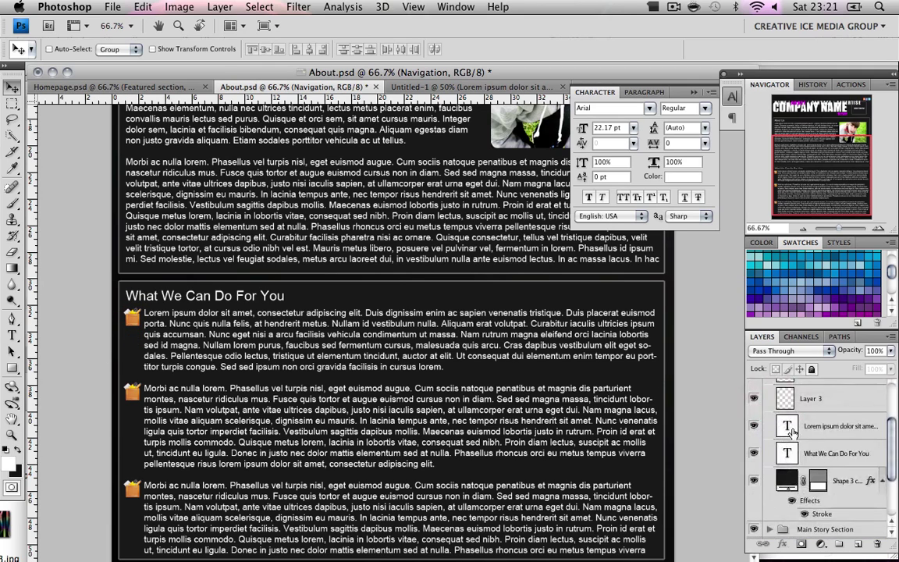
{"action": "left_click", "coordinate": [757, 424]}
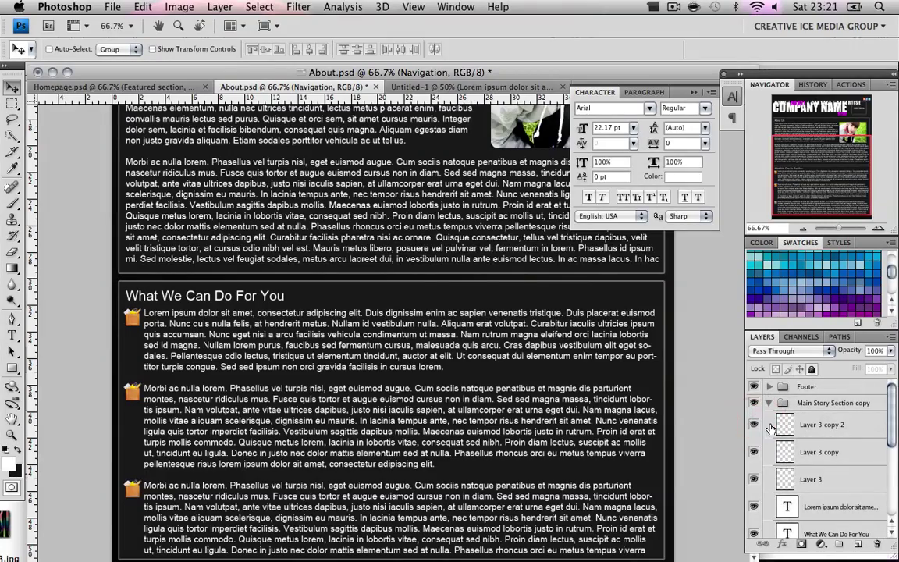
{"action": "left_click", "coordinate": [813, 437]}
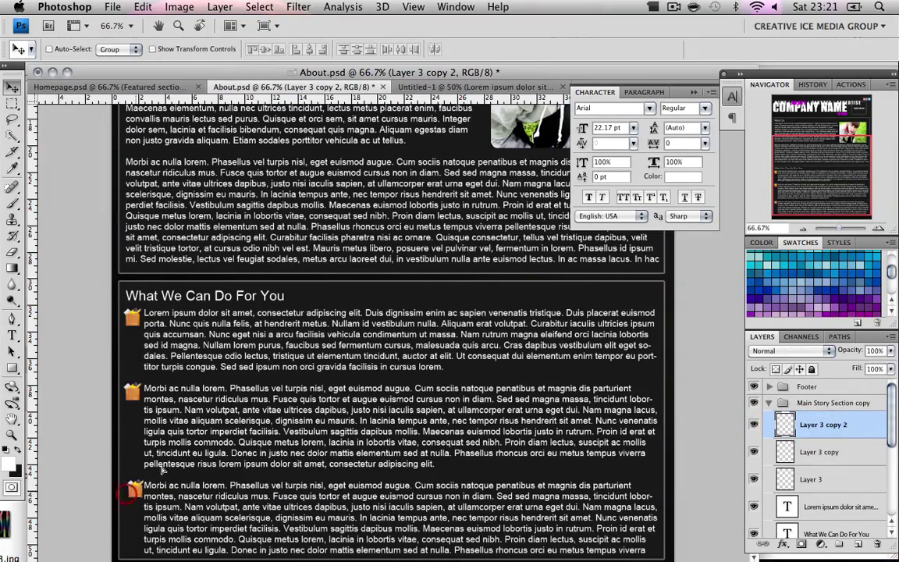
Place the bullet beside the first paragraph in Untitled-1 and a duplicate beside the second
{"action": "left_click_drag", "start_coordinate": [133, 493], "coordinate": [206, 371]}
{"action": "key", "text": "ctrl+j"}
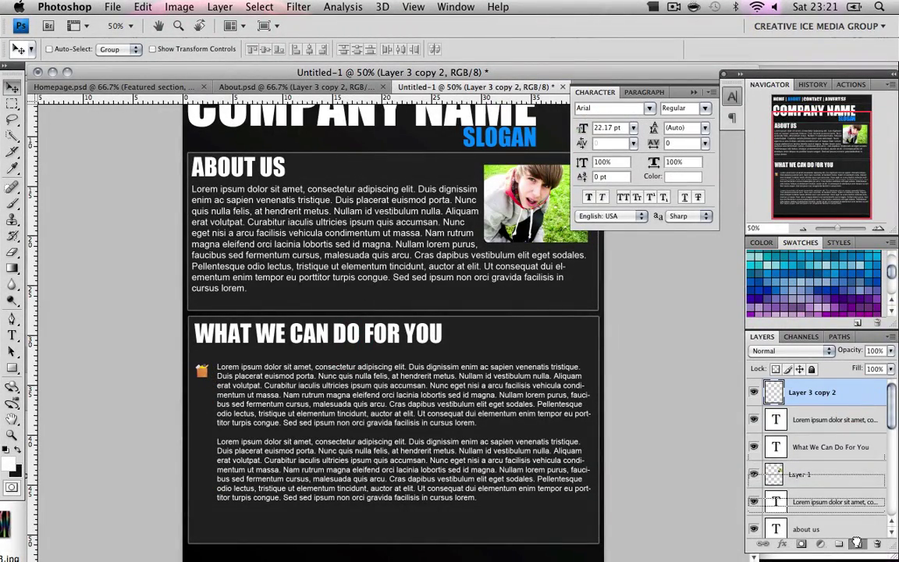
{"action": "left_click_drag", "start_coordinate": [184, 393], "coordinate": [185, 468]}
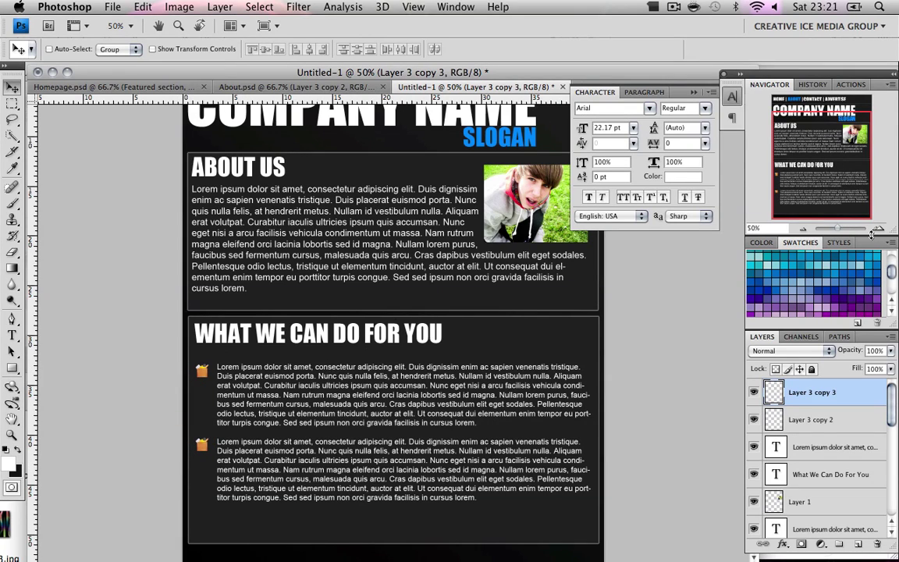
{"action": "left_click", "coordinate": [692, 93]}
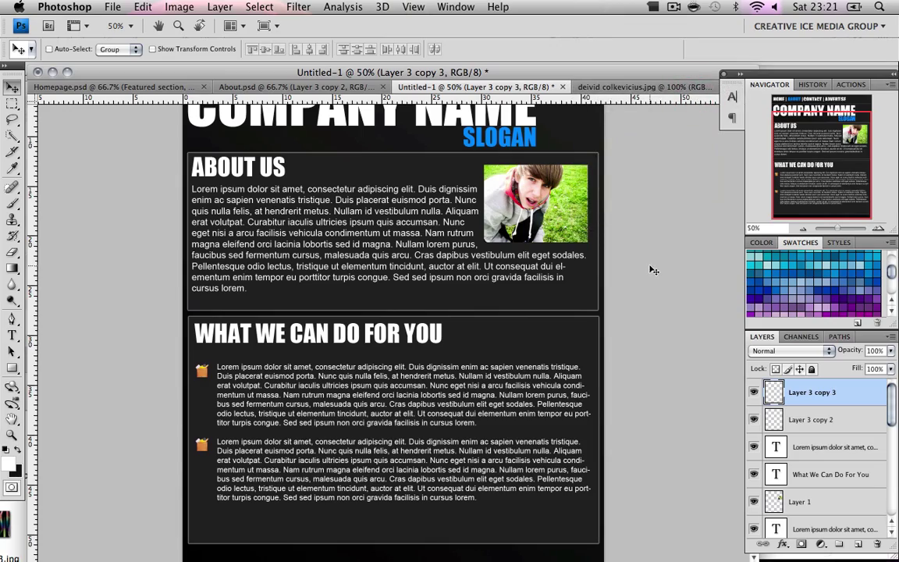
{"action": "scroll", "coordinate": [653, 270], "scroll_direction": "up", "scroll_amount": 4}
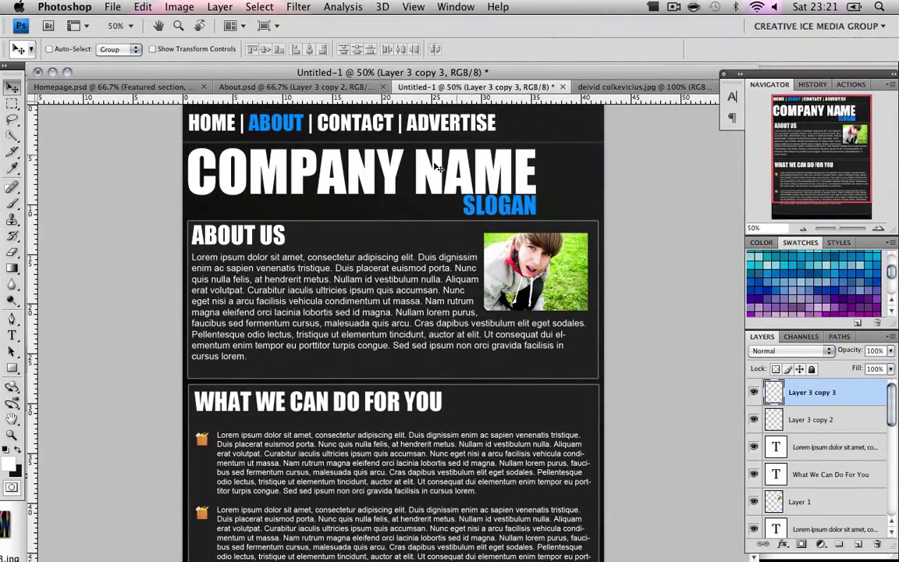
In About.psd, try dragging the TOP RIGHT BUTTONS group into Untitled-1, then dismiss the resulting error
{"action": "mouse_move", "coordinate": [323, 558]}
{"action": "left_click", "coordinate": [274, 87]}
{"action": "scroll", "coordinate": [481, 127], "scroll_direction": "up", "scroll_amount": 3}
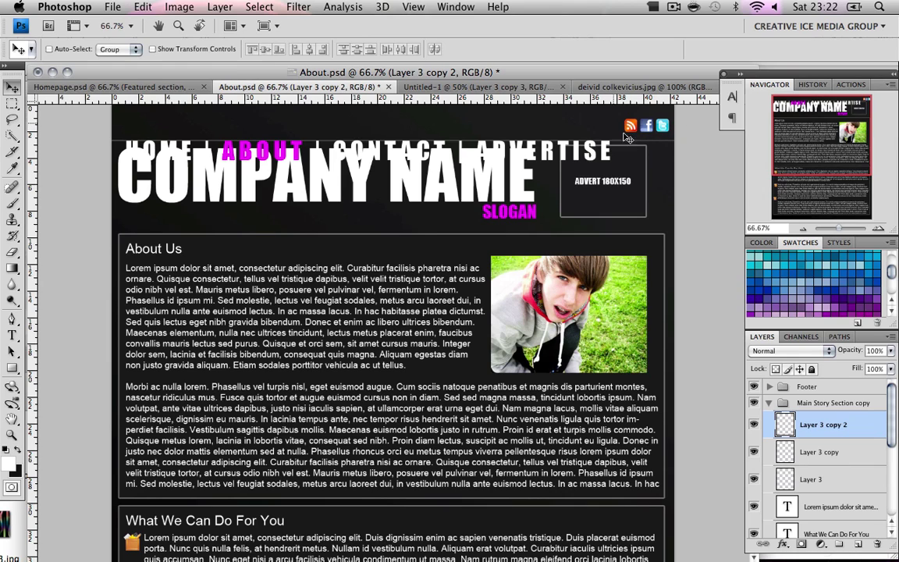
{"action": "left_click", "coordinate": [768, 404]}
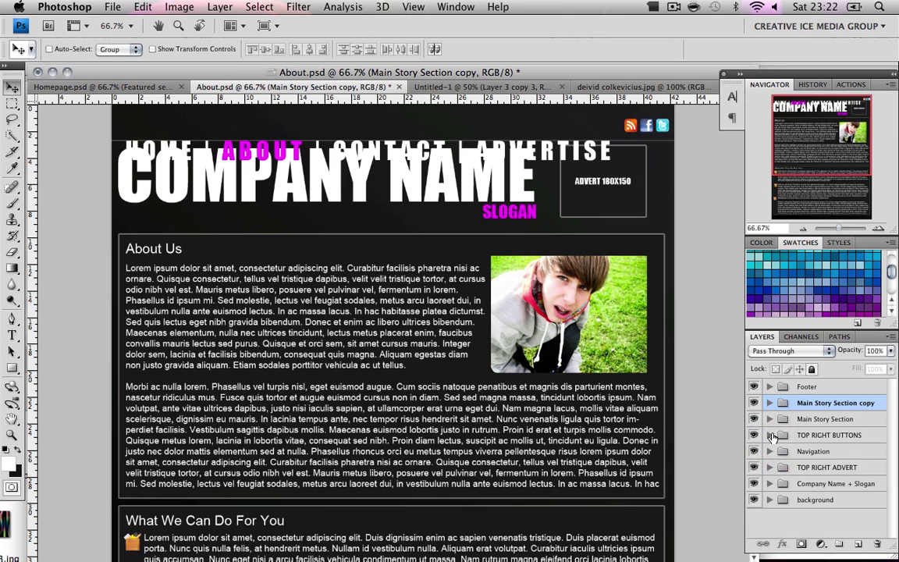
{"action": "left_click", "coordinate": [770, 435]}
{"action": "left_click", "coordinate": [770, 435]}
{"action": "left_click", "coordinate": [827, 434]}
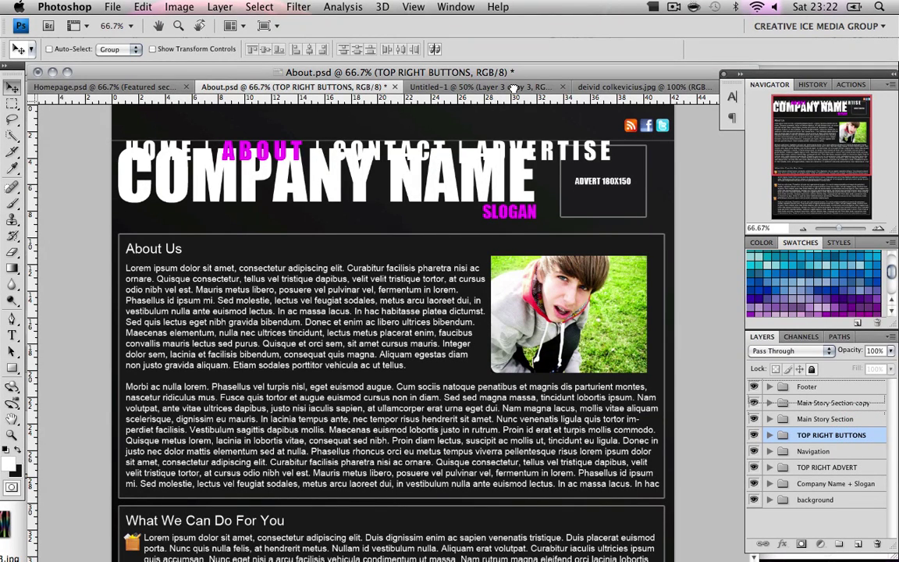
{"action": "left_click_drag", "start_coordinate": [513, 87], "coordinate": [418, 141]}
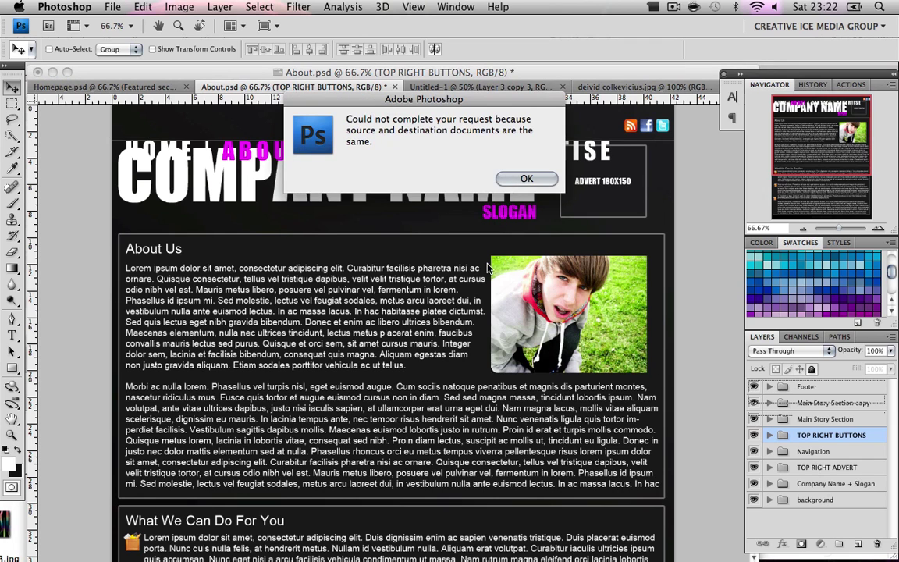
{"action": "left_click", "coordinate": [517, 181]}
Select the Twitter, Facebook and RSS button layers together and drop them into the Untitled-1 canvas
{"action": "left_click", "coordinate": [770, 436]}
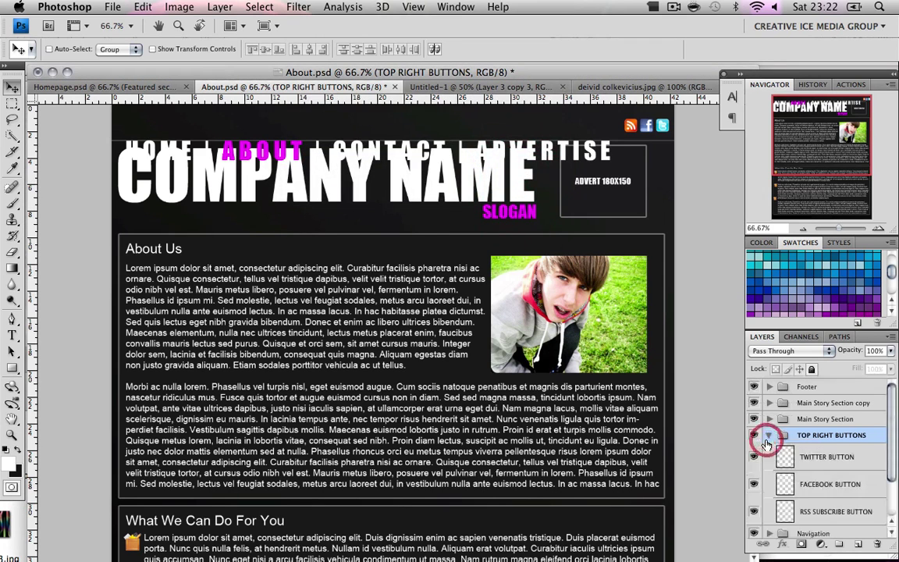
{"action": "left_click", "coordinate": [817, 465]}
{"action": "left_click", "coordinate": [823, 484], "text": "shift"}
{"action": "left_click", "coordinate": [827, 511], "text": "shift"}
{"action": "left_click_drag", "start_coordinate": [806, 457], "coordinate": [473, 88]}
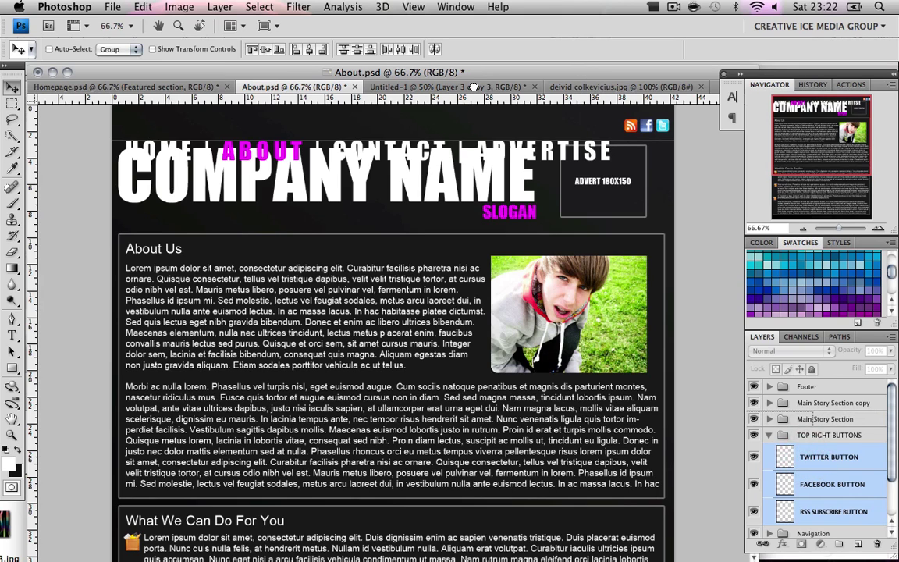
{"action": "left_click_drag", "start_coordinate": [392, 86], "coordinate": [586, 131]}
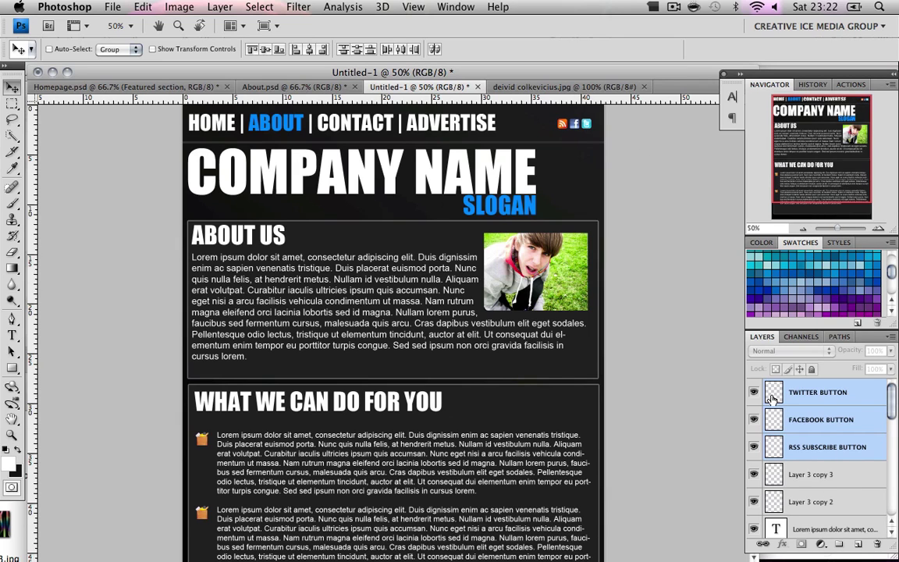
Set the HOME | ABOUT | CONTACT | ADVERTISE nav text's tracking to 80 in the Character panel
{"action": "scroll", "coordinate": [803, 437], "scroll_direction": "down", "scroll_amount": 5}
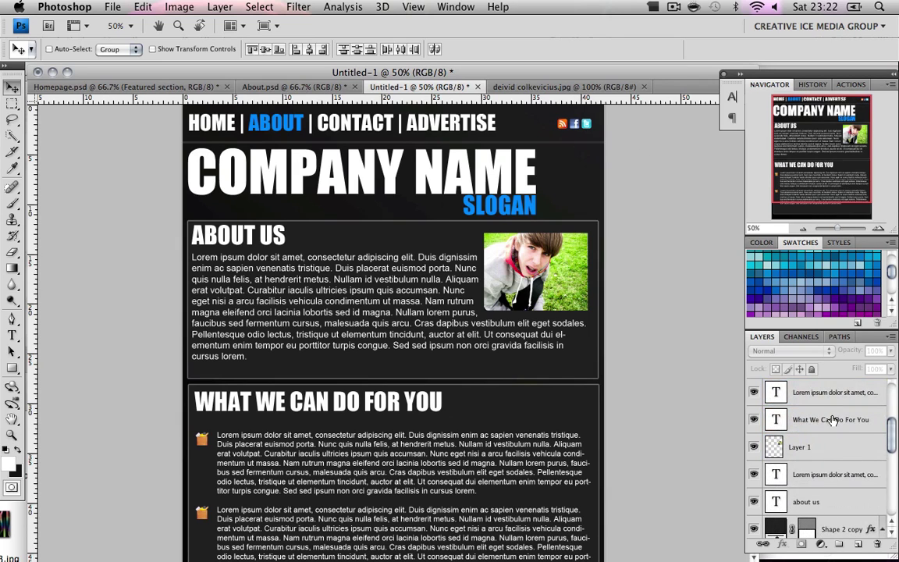
{"action": "scroll", "coordinate": [831, 421], "scroll_direction": "down", "scroll_amount": 5}
{"action": "left_click", "coordinate": [829, 421]}
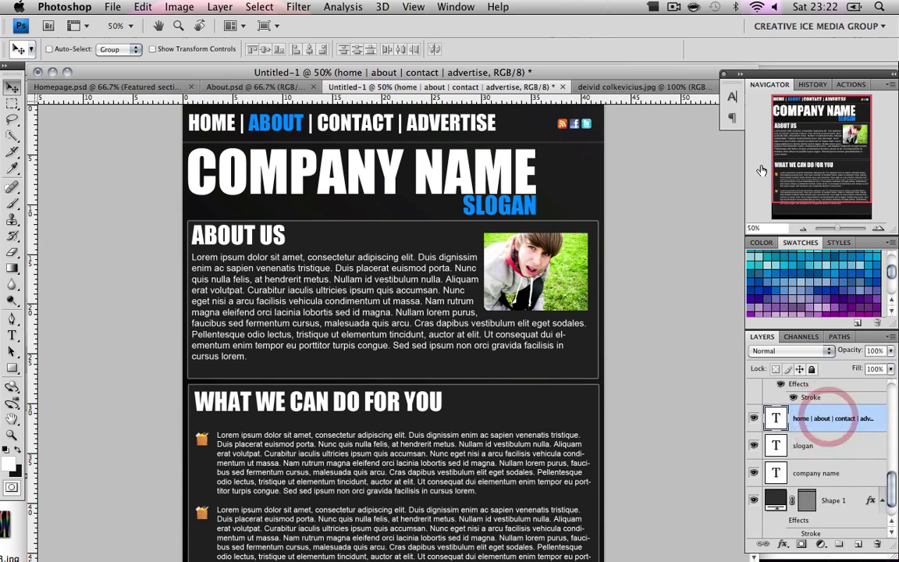
{"action": "left_click", "coordinate": [732, 95]}
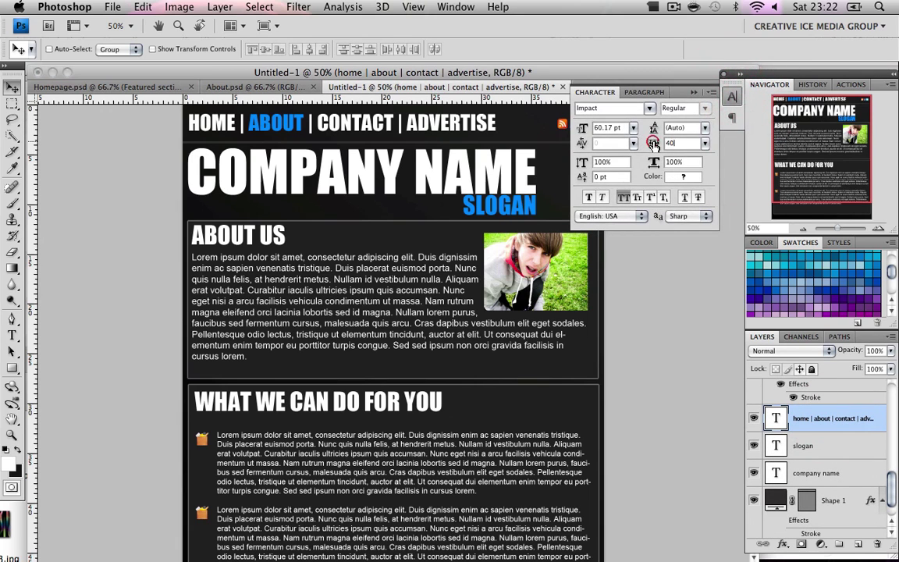
{"action": "mouse_move", "coordinate": [653, 142]}
{"action": "left_mouse_down"}
{"action": "mouse_move", "coordinate": [664, 143]}
{"action": "mouse_move", "coordinate": [654, 146]}
{"action": "left_mouse_up"}
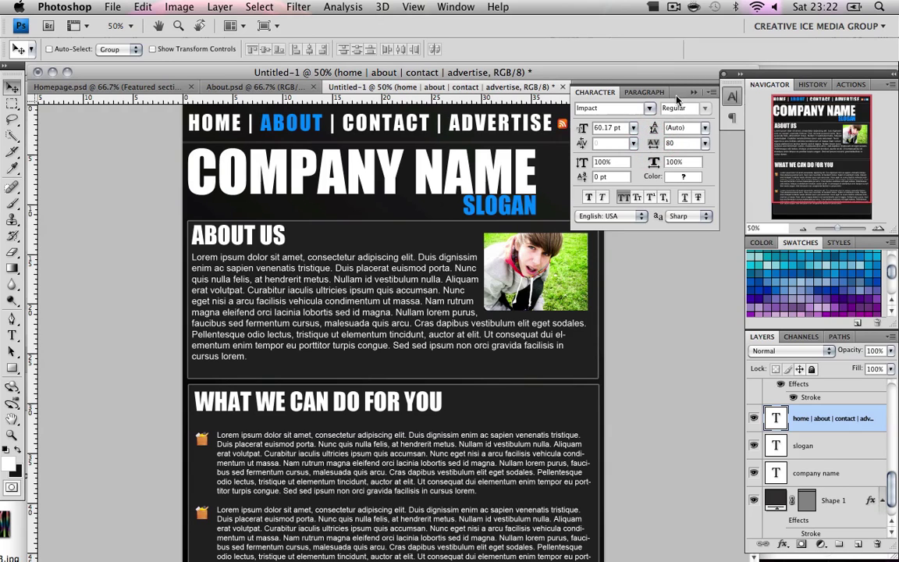
{"action": "left_click", "coordinate": [627, 84]}
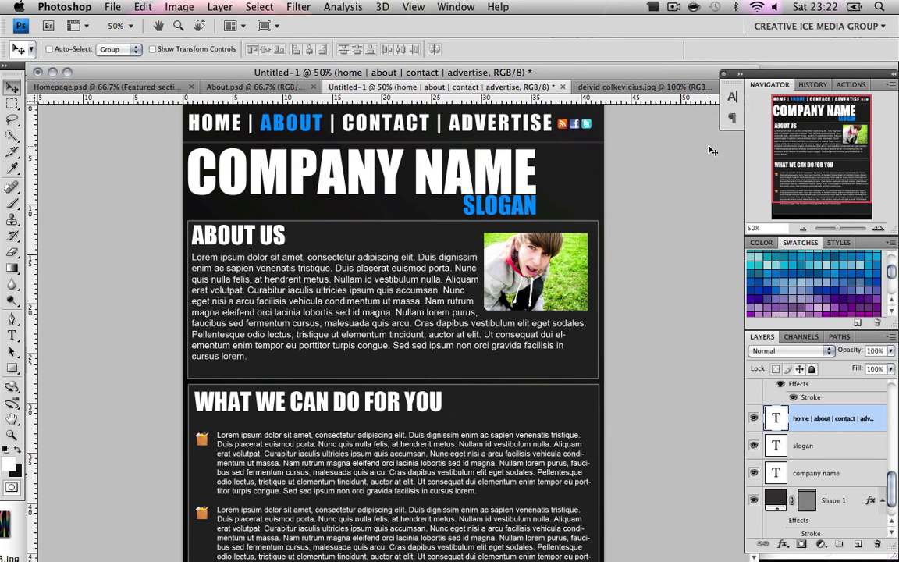
{"action": "scroll", "coordinate": [712, 150], "scroll_direction": "down", "scroll_amount": 3}
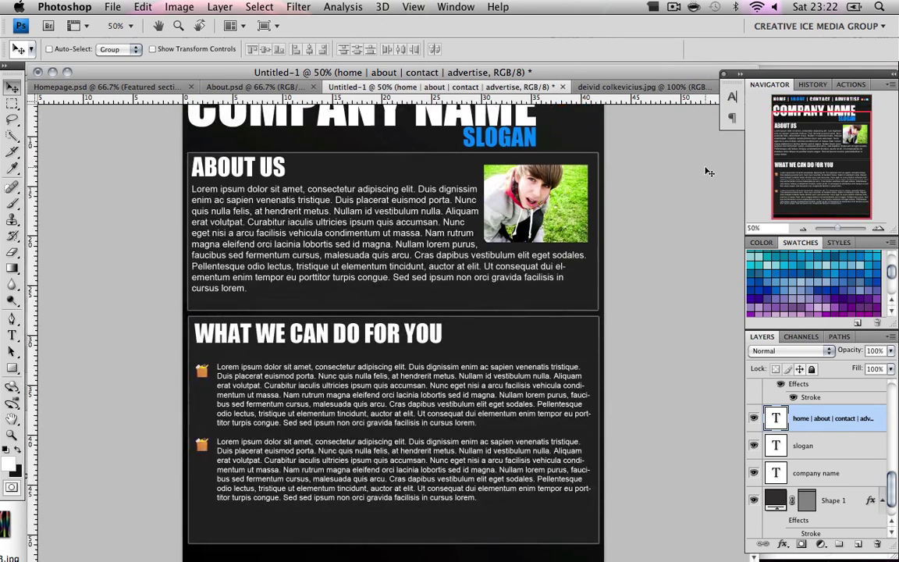
{"action": "left_click", "coordinate": [11, 335]}
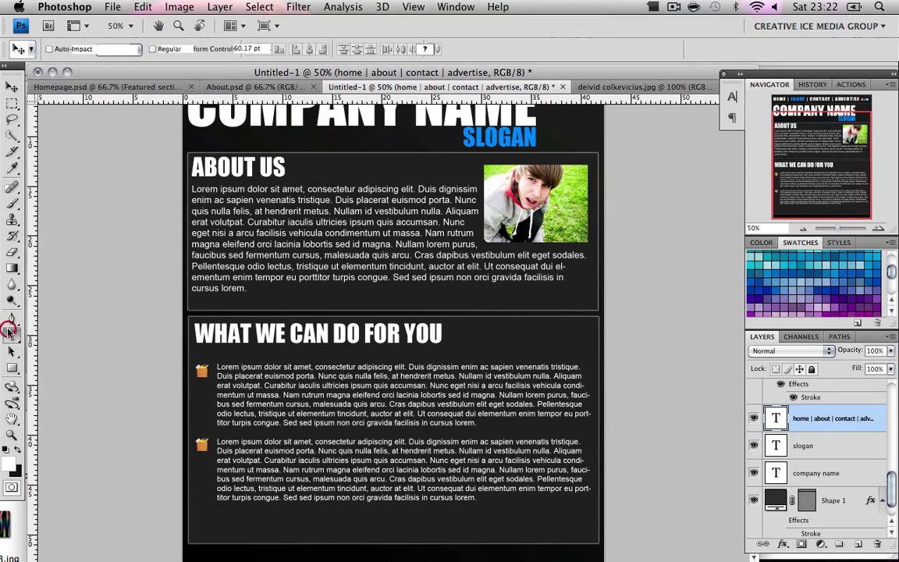
{"action": "left_click", "coordinate": [253, 549]}
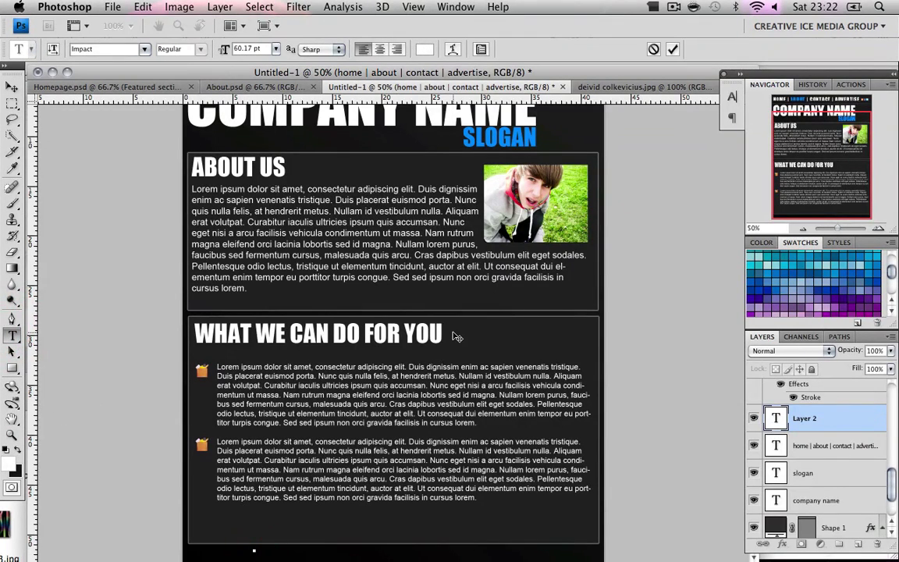
{"action": "type", "text": "www.cimg.co.uk"}
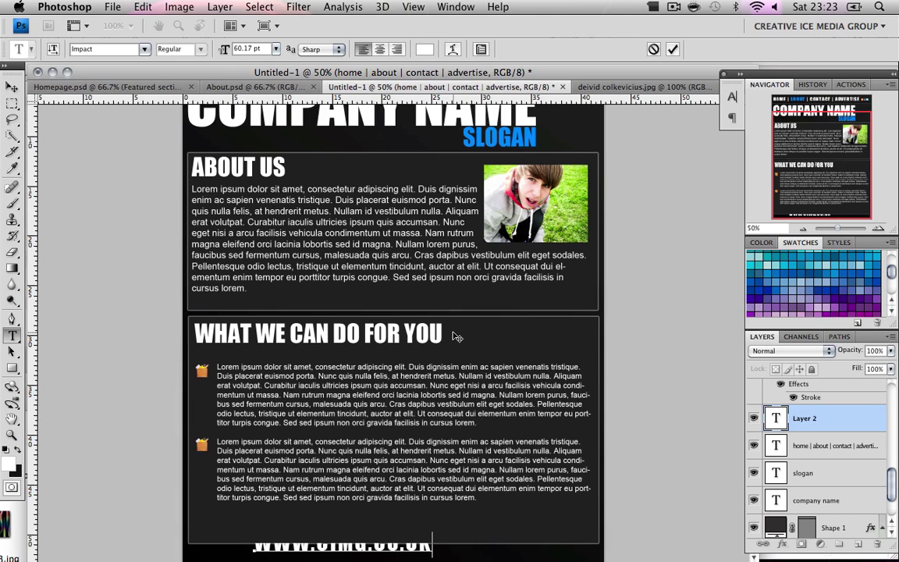
{"action": "type", "text": " DESIGN"}
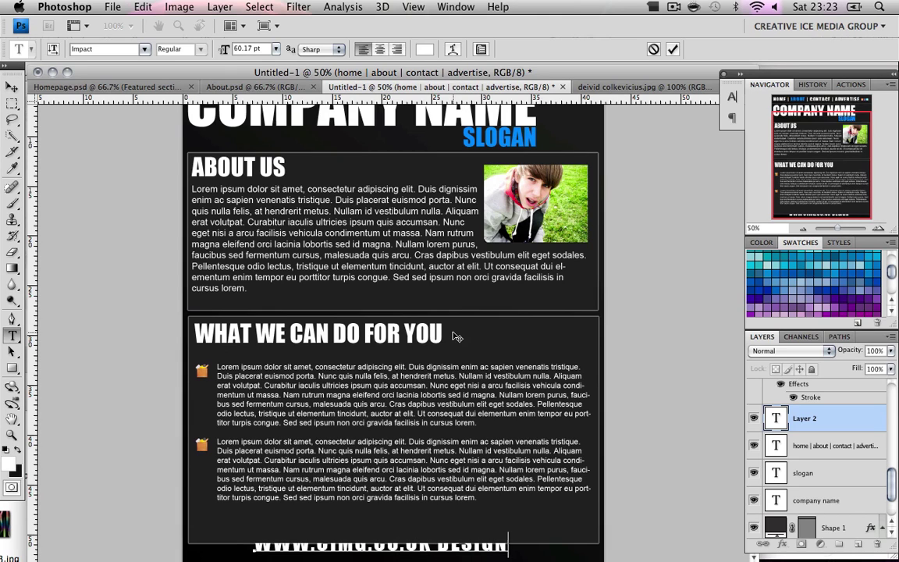
{"action": "type", "text": "ED BY"}
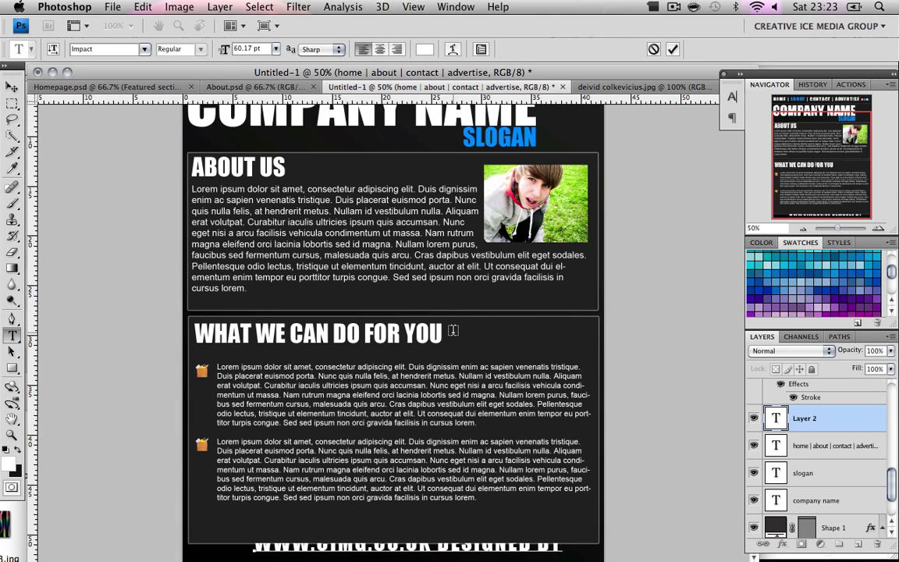
{"action": "type", "text": " CIMG"}
{"action": "left_click", "coordinate": [12, 85]}
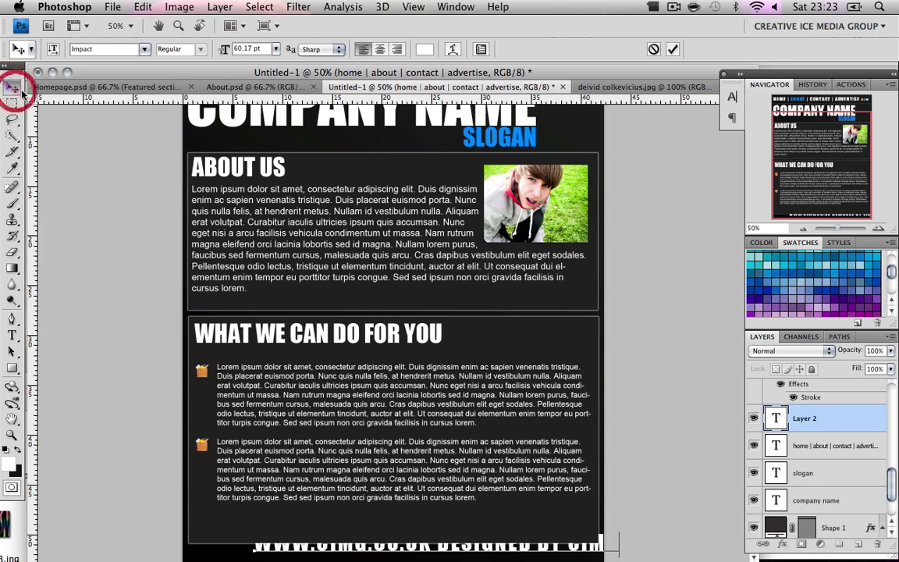
Change the footer text to Arial, turn off All Caps, and shrink its size
{"action": "left_click", "coordinate": [733, 94]}
{"action": "left_click", "coordinate": [593, 107]}
{"action": "type", "text": "Arial"}
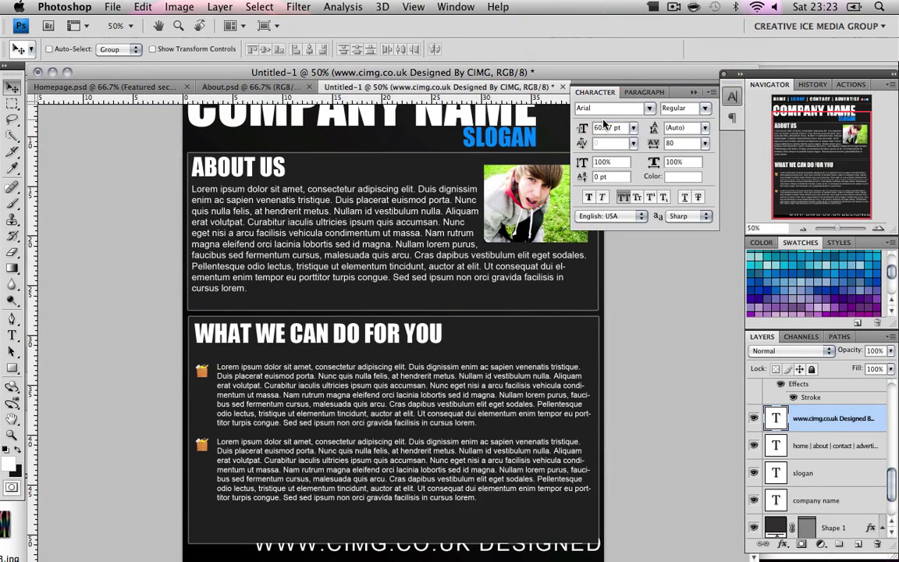
{"action": "left_click", "coordinate": [624, 197]}
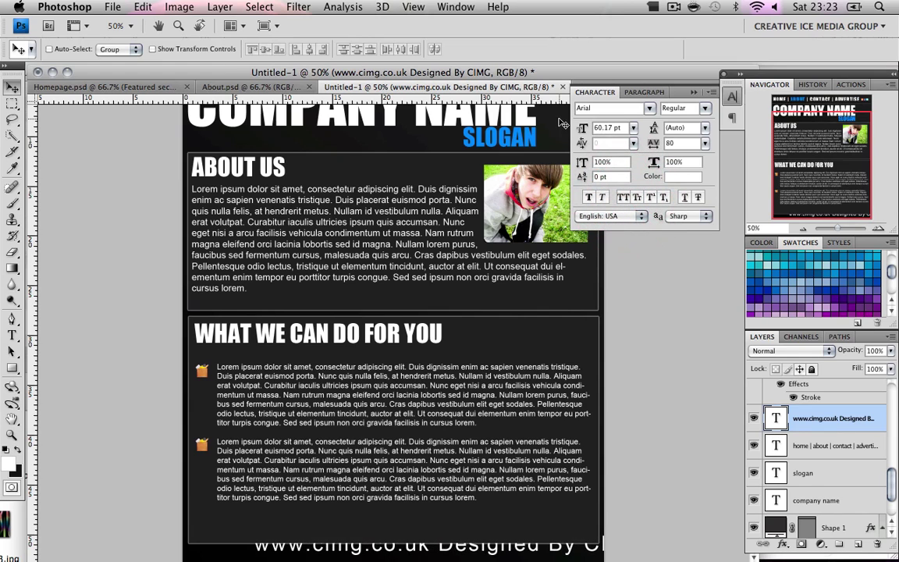
{"action": "left_click_drag", "start_coordinate": [583, 133], "coordinate": [521, 115]}
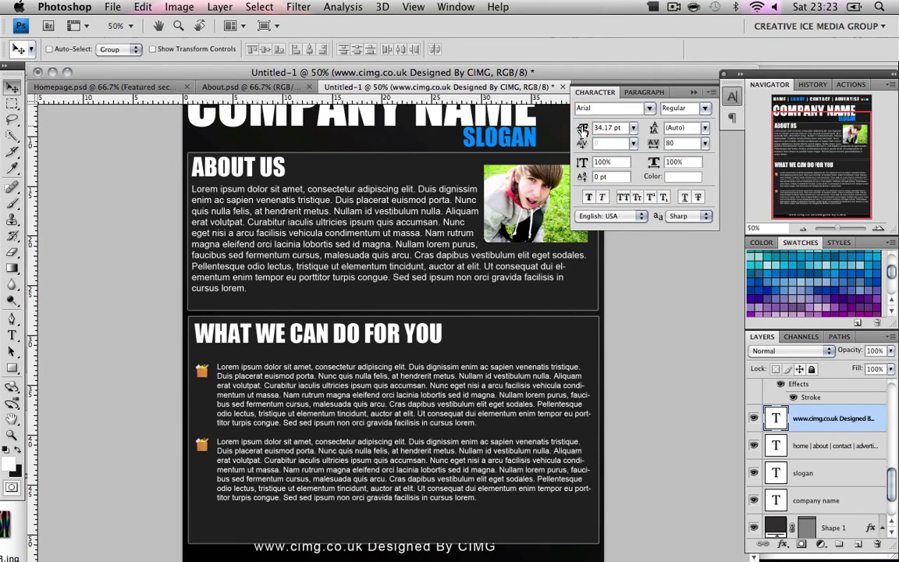
{"action": "left_click_drag", "start_coordinate": [582, 129], "coordinate": [440, 557]}
Colour the footer text dark grey #383838
{"action": "left_click", "coordinate": [682, 177]}
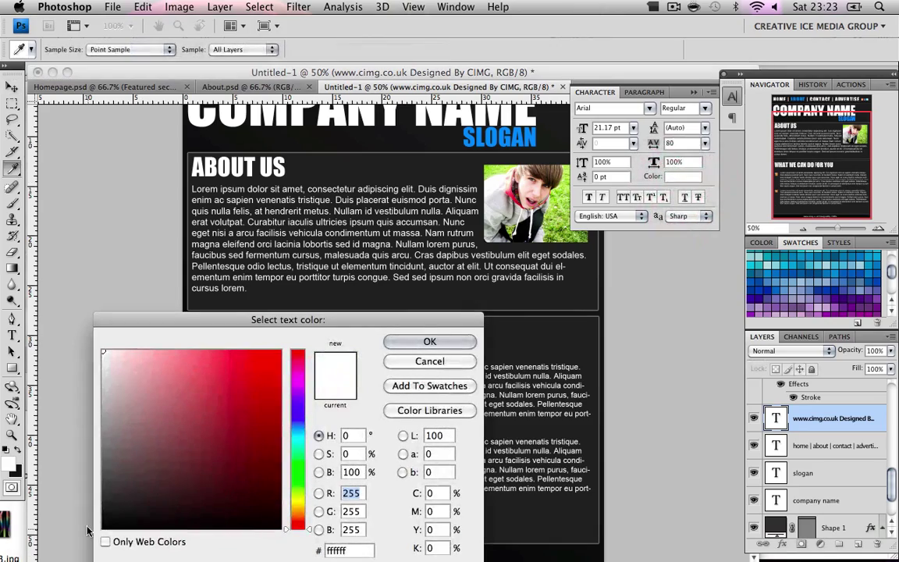
{"action": "left_click", "coordinate": [103, 502]}
{"action": "left_click_drag", "start_coordinate": [389, 318], "coordinate": [563, 119]}
{"action": "left_click", "coordinate": [277, 284]}
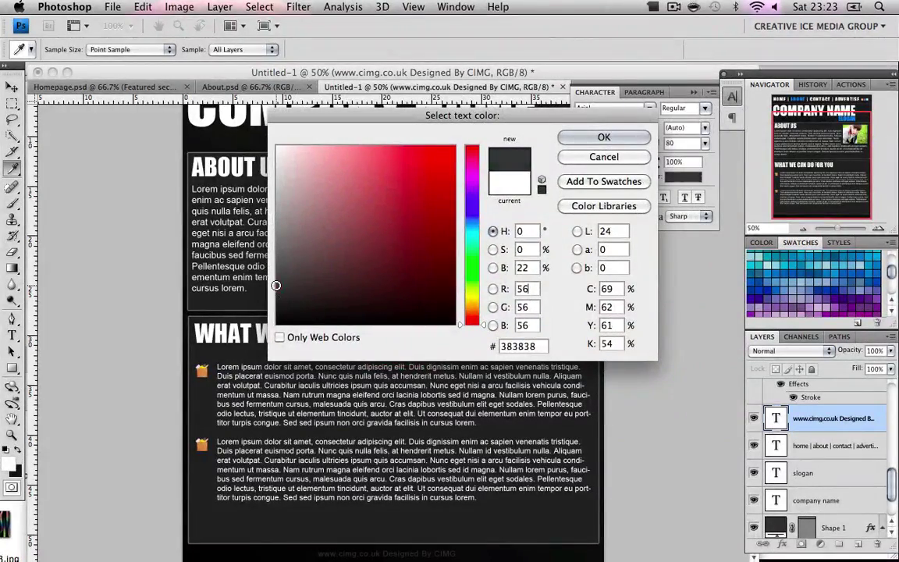
{"action": "left_click", "coordinate": [605, 138]}
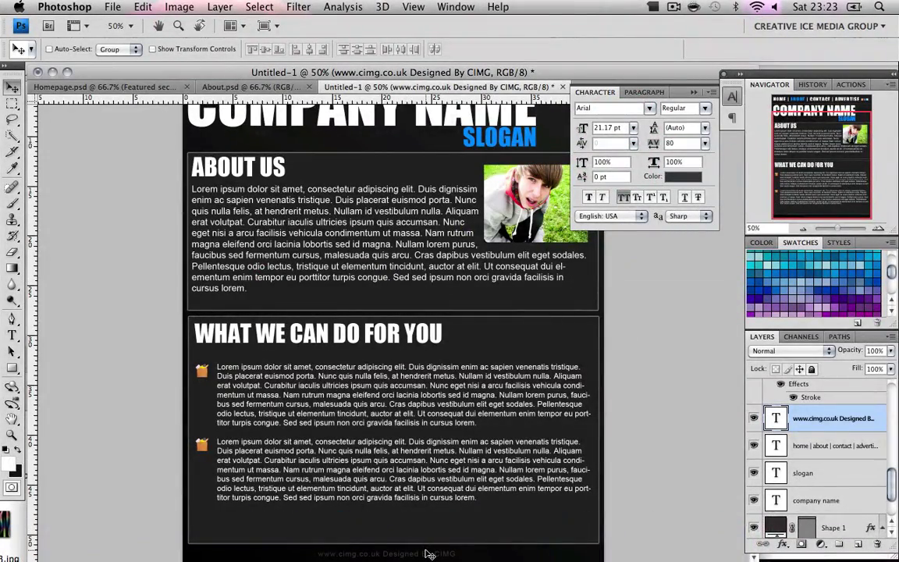
{"action": "left_click", "coordinate": [693, 93]}
{"action": "key", "text": "f"}
{"action": "key", "text": "f"}
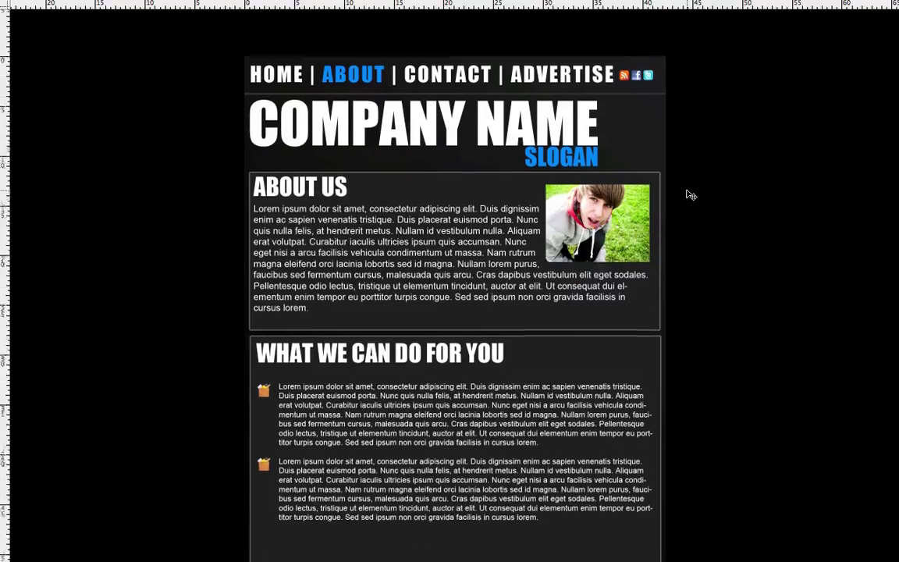
{"action": "scroll", "coordinate": [692, 194], "scroll_direction": "up", "scroll_amount": 2}
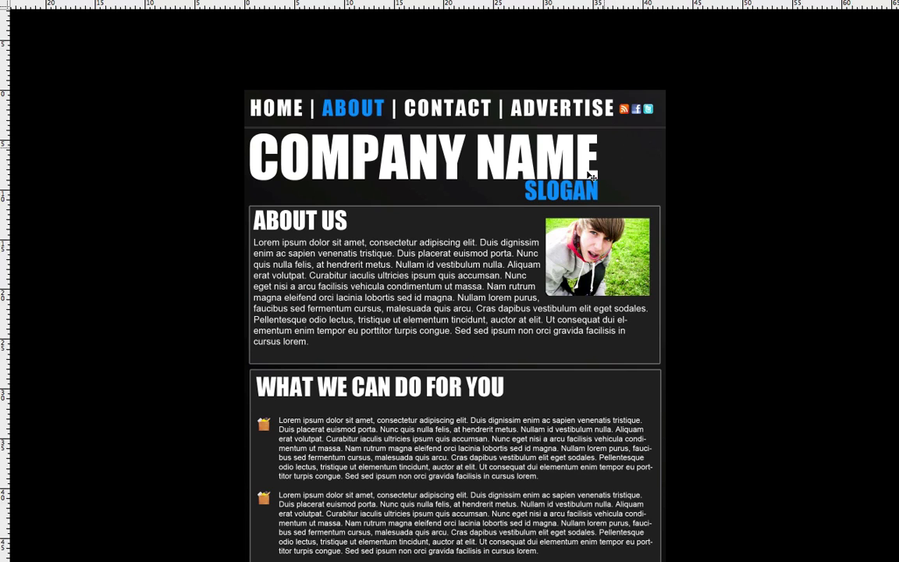
{"action": "scroll", "coordinate": [258, 230], "scroll_direction": "down", "scroll_amount": 3}
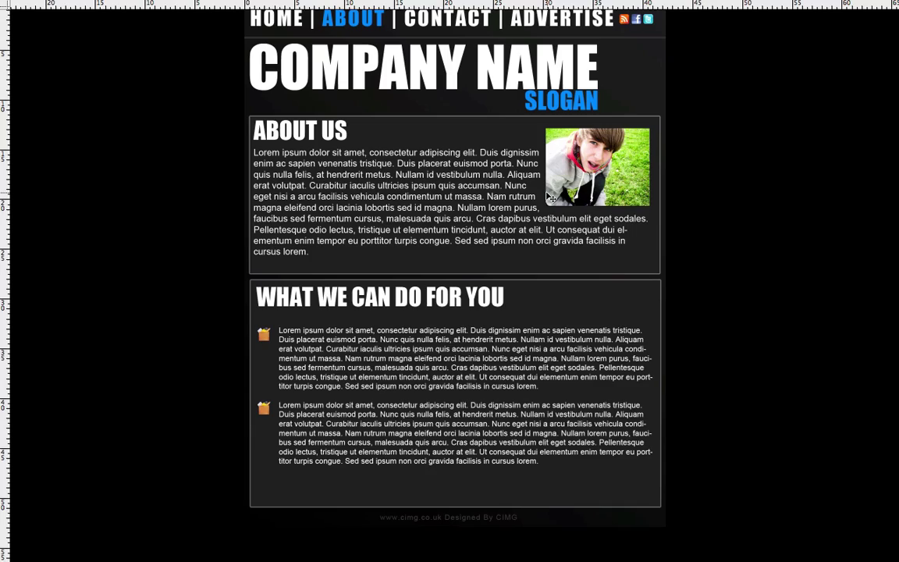
{"action": "scroll", "coordinate": [537, 265], "scroll_direction": "down", "scroll_amount": 5}
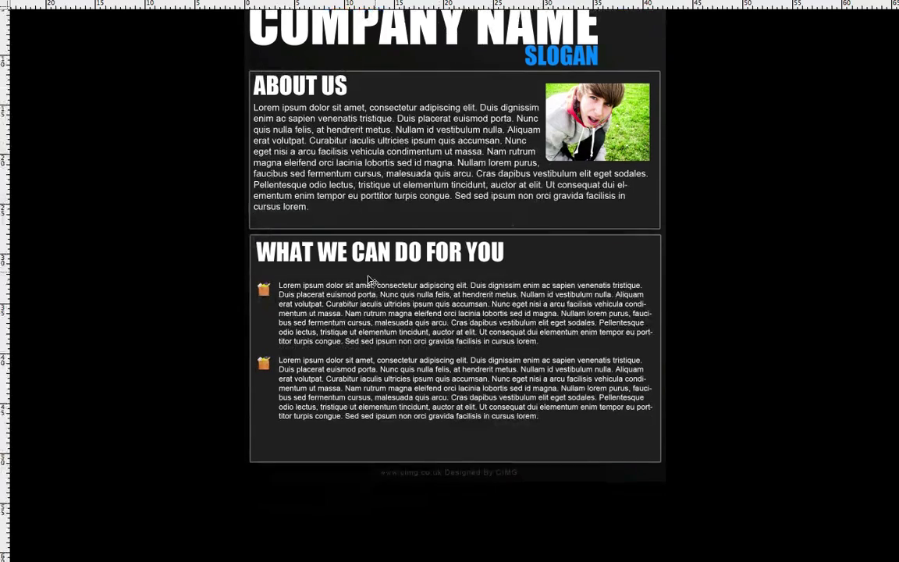
{"action": "scroll", "coordinate": [536, 266], "scroll_direction": "down", "scroll_amount": 2}
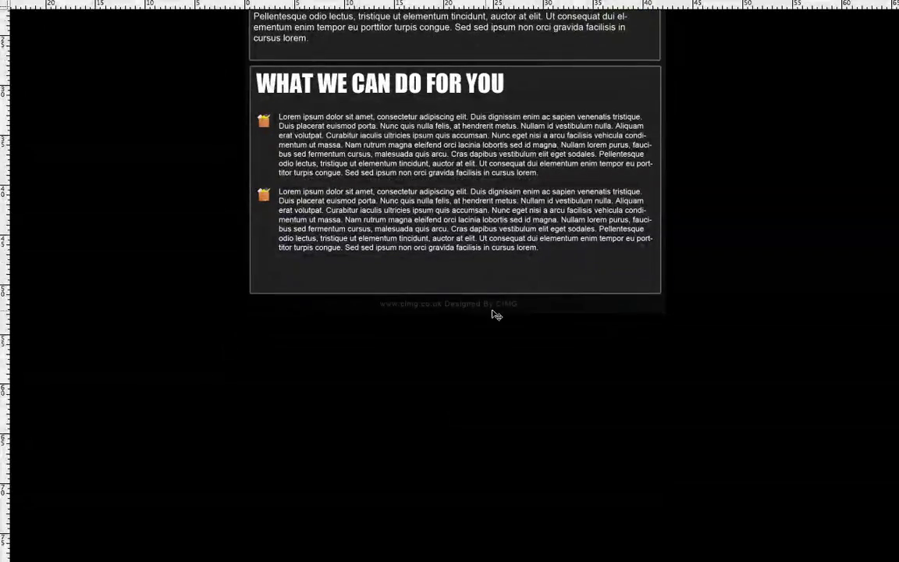
{"action": "left_click", "coordinate": [513, 306]}
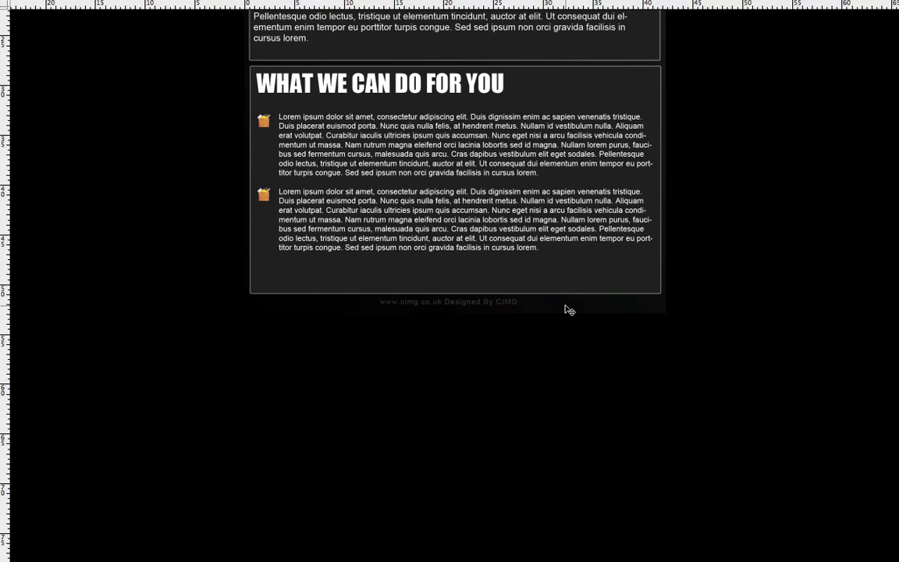
{"action": "key", "text": "f"}
{"action": "scroll", "coordinate": [569, 310], "scroll_direction": "up", "scroll_amount": 2}
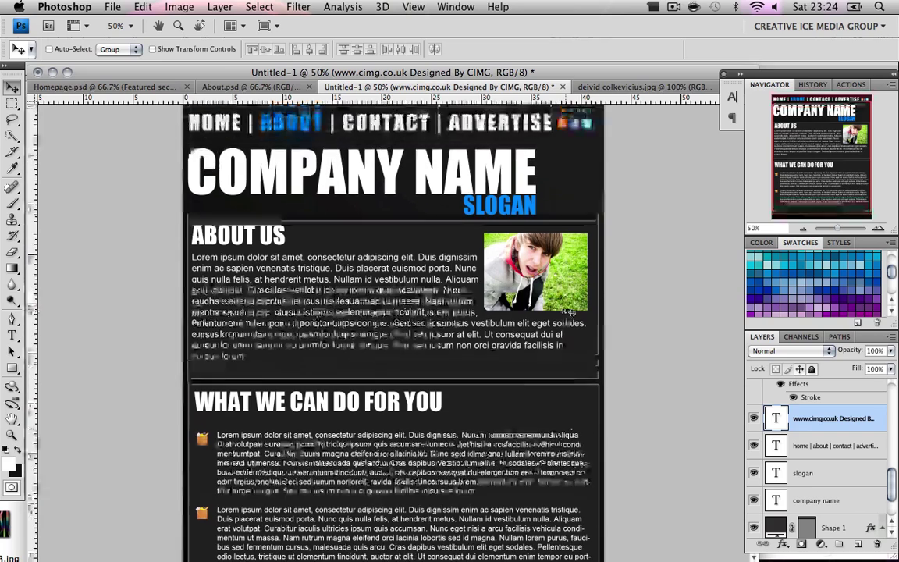
{"action": "scroll", "coordinate": [569, 310], "scroll_direction": "down", "scroll_amount": 2}
{"action": "scroll", "coordinate": [568, 307], "scroll_direction": "down", "scroll_amount": 1}
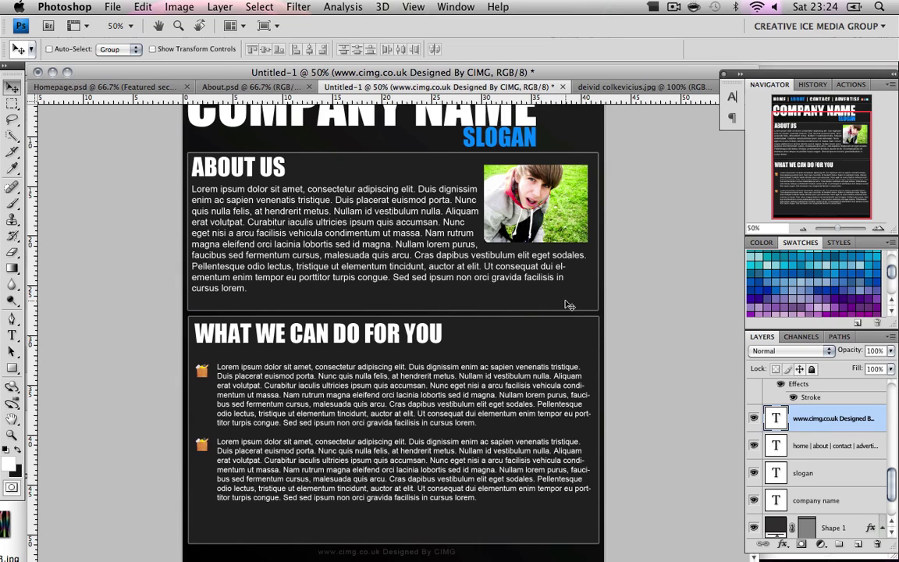
{"action": "scroll", "coordinate": [569, 304], "scroll_direction": "up", "scroll_amount": 3}
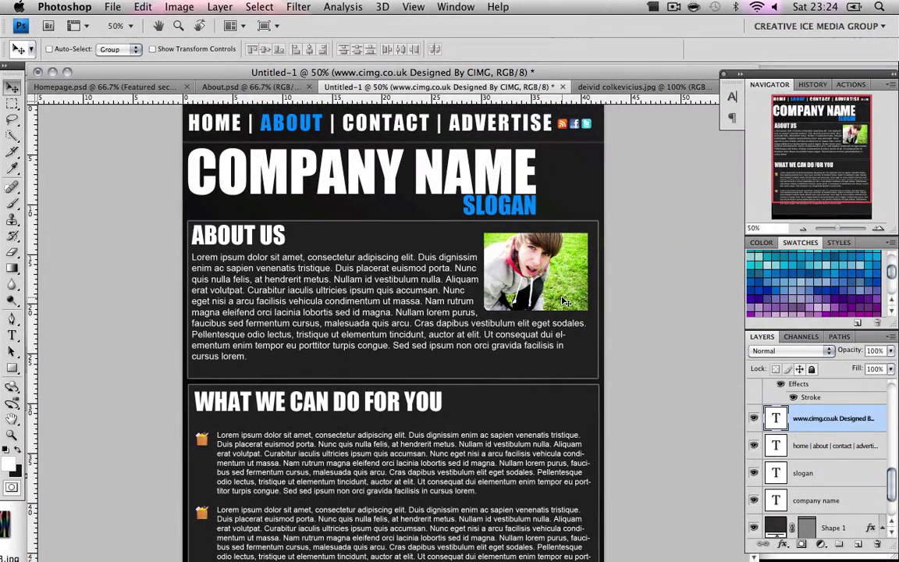